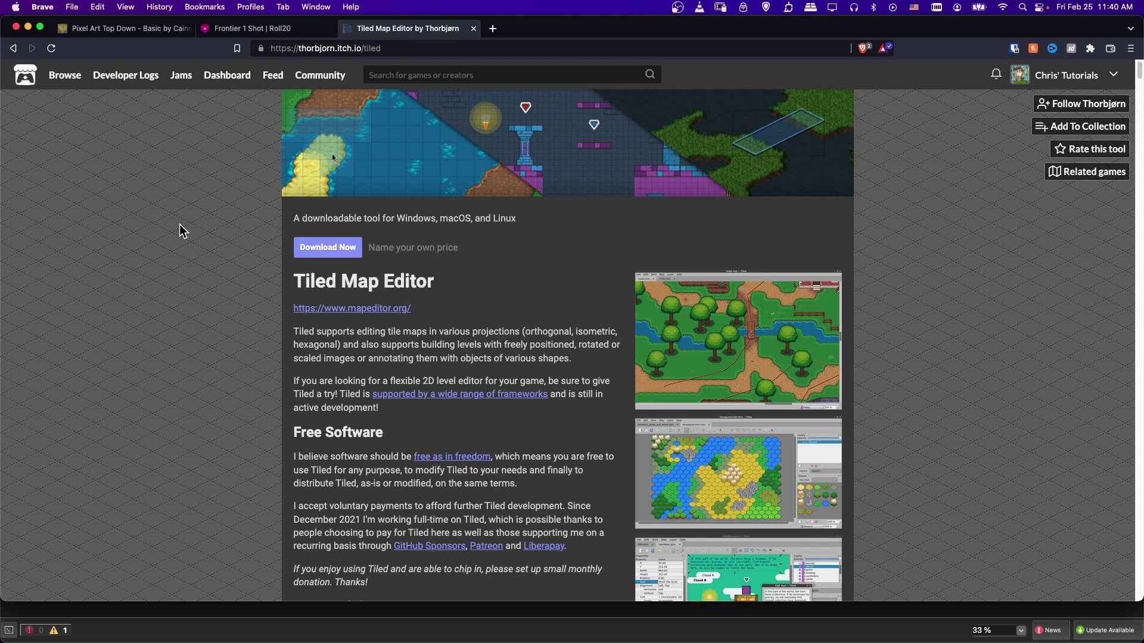
Step: Look over the Roll20 map and the asset pack page's 32x32 tile size
click(256, 28)
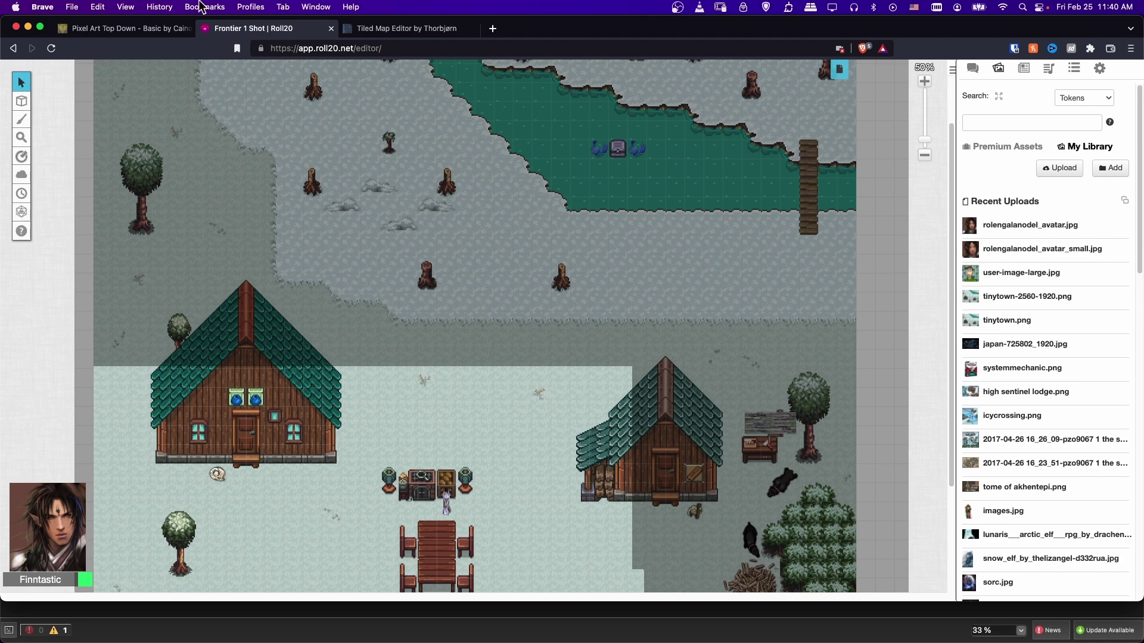
click(123, 28)
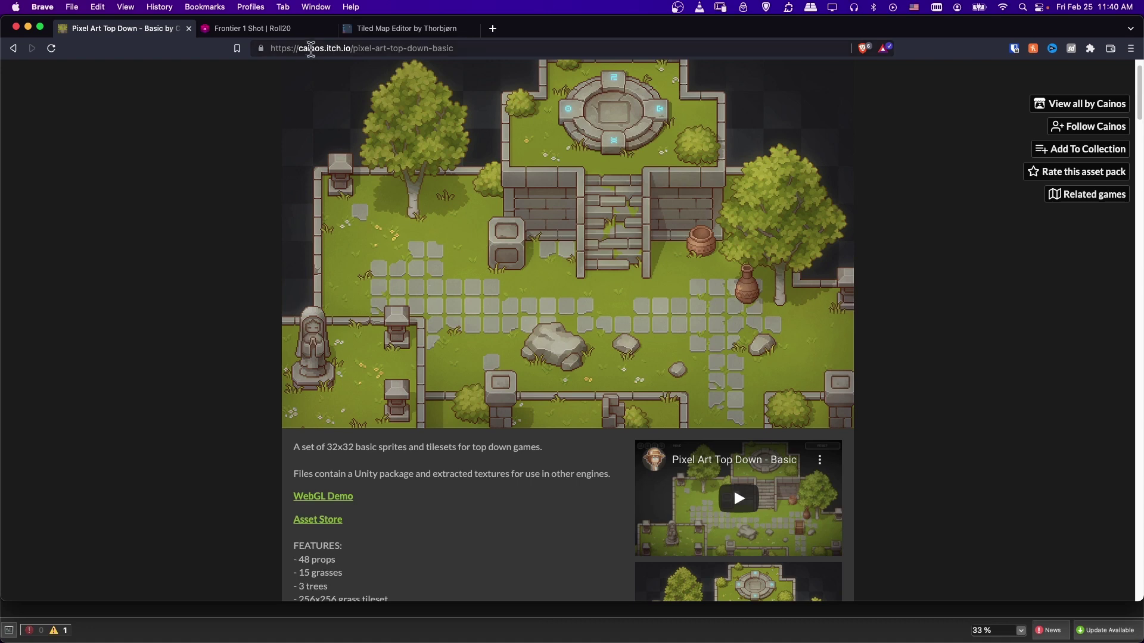
scroll(389, 301, down, 5)
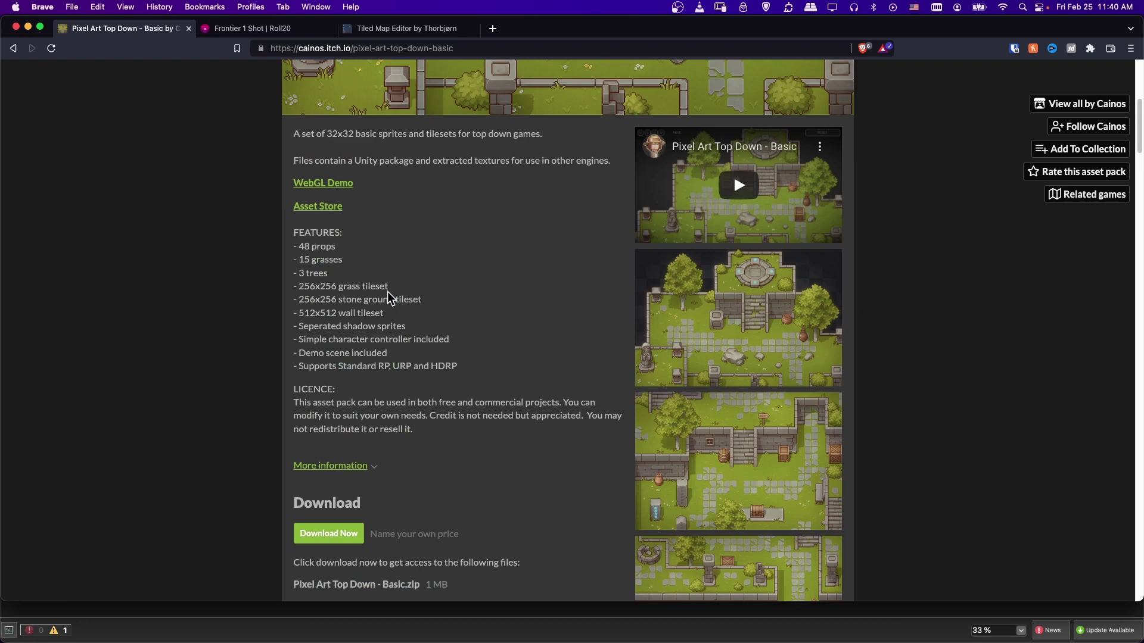
drag(330, 256, 398, 261)
click(339, 256)
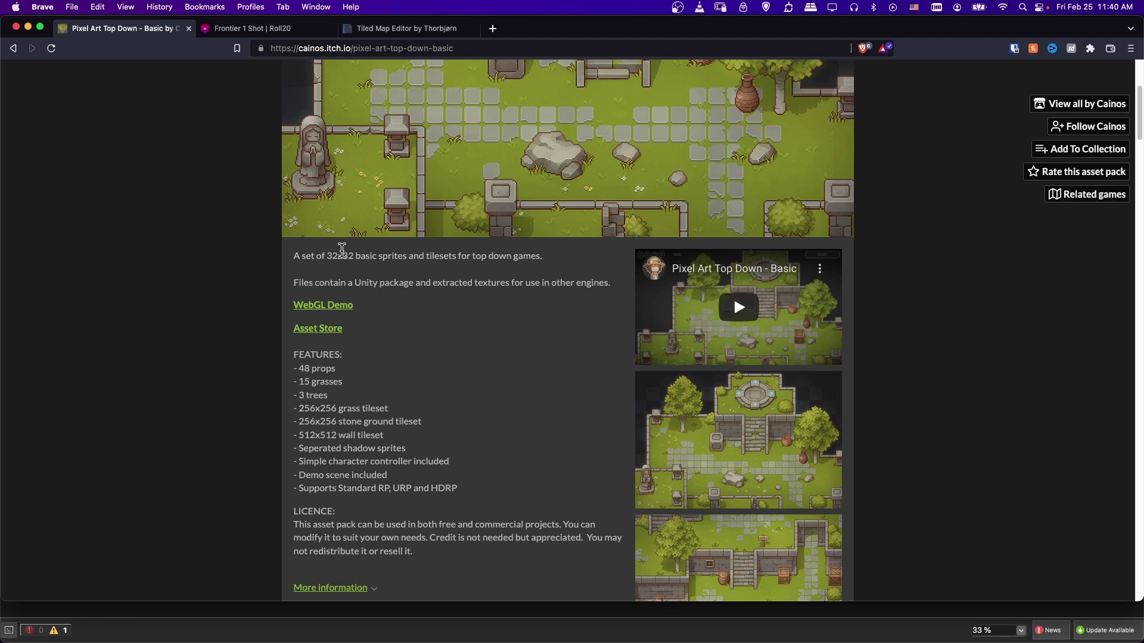
Step: Check the mapeditor.org link on the Tiled page, then switch to the Tiled app
click(393, 29)
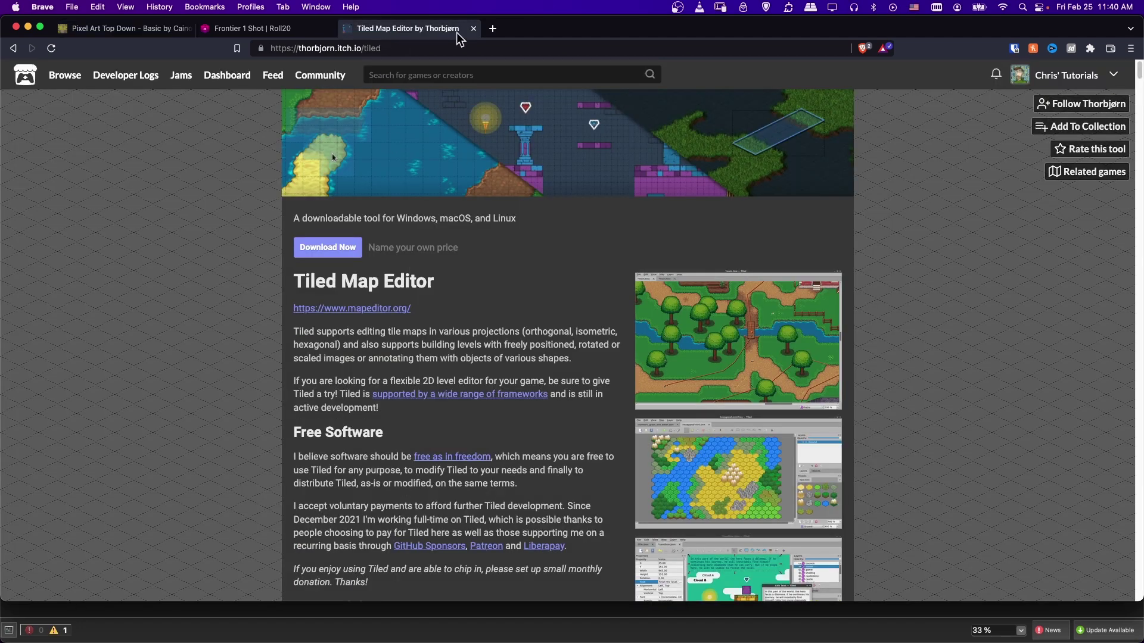
drag(438, 309, 346, 309)
click(430, 310)
key(super+Tab)
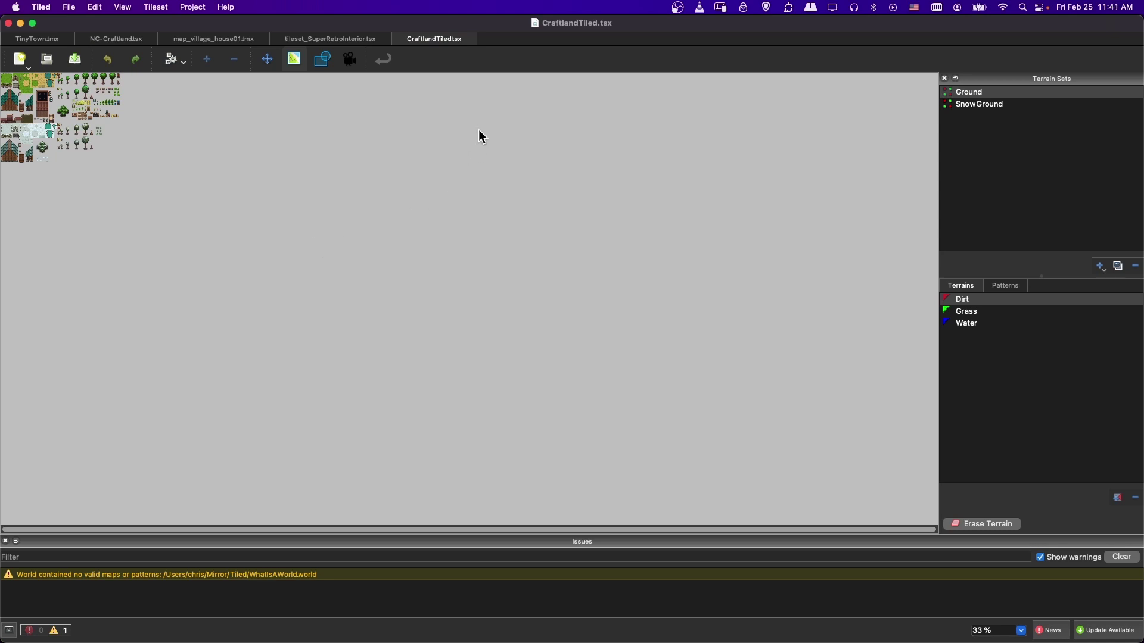
Step: Start a new map with 32 x 32 px tiles
click(68, 7)
mouse_move(72, 25)
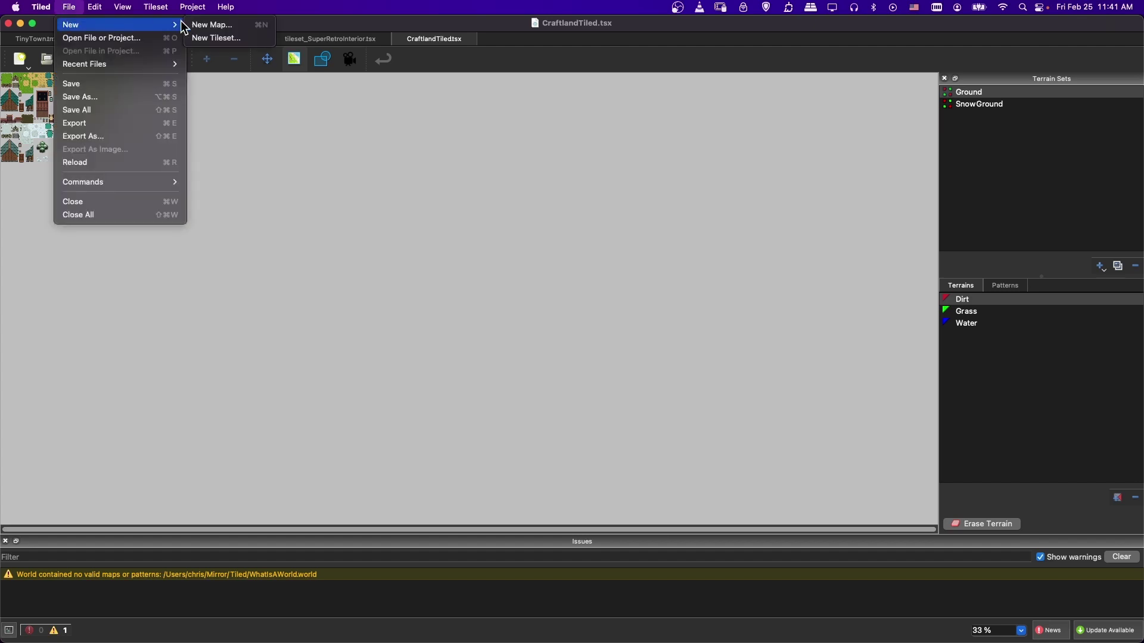
click(212, 22)
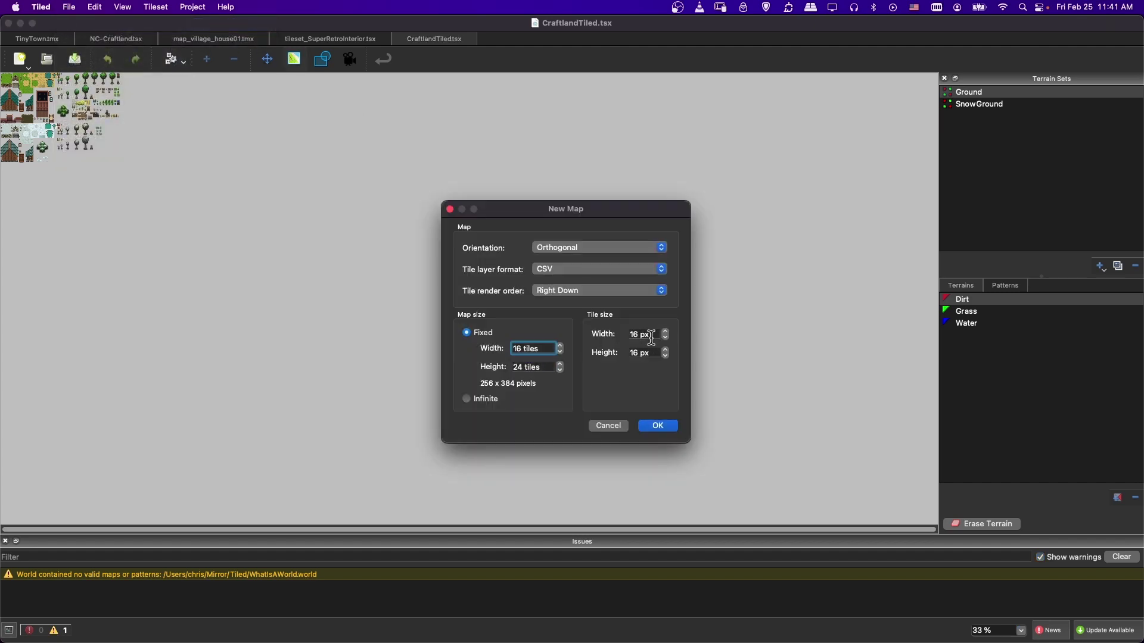
double_click(660, 334)
text(32)
double_click(655, 354)
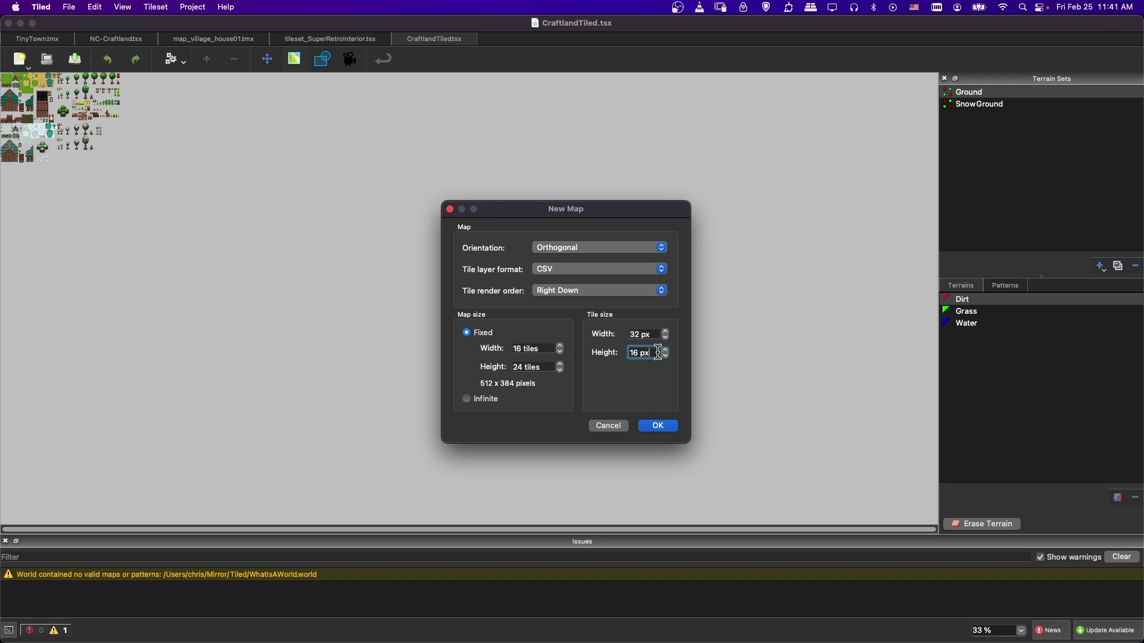
text(32)
Step: Make the map 24 x 16 tiles, keep Orthogonal orientation, and create it
double_click(543, 350)
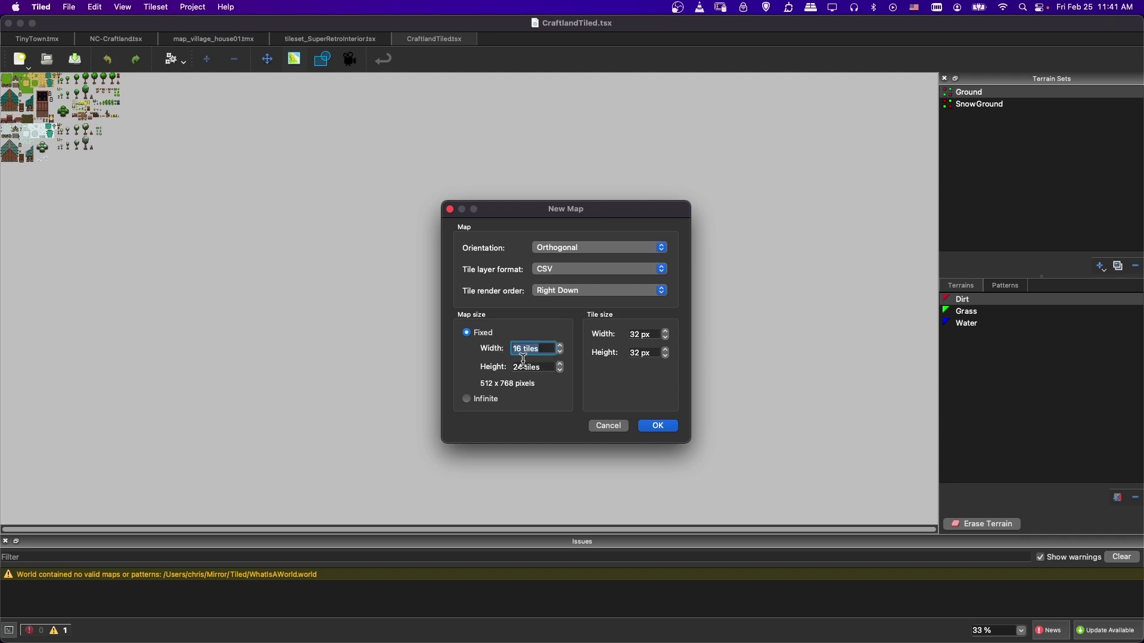
text(32)
text(24)
key(Tab)
text(16)
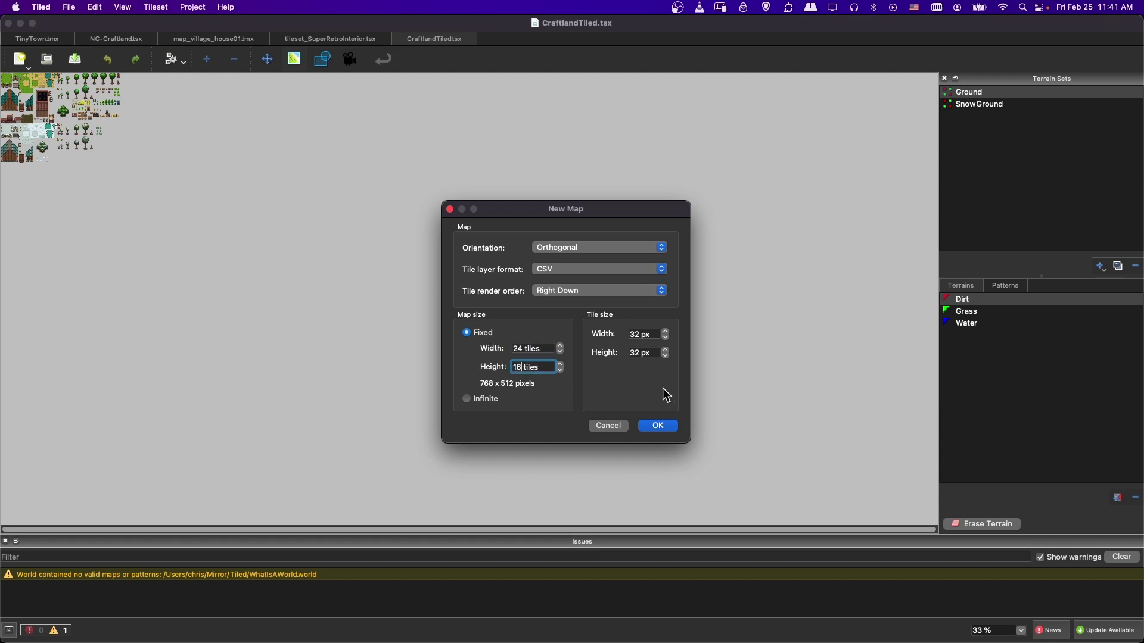
click(570, 248)
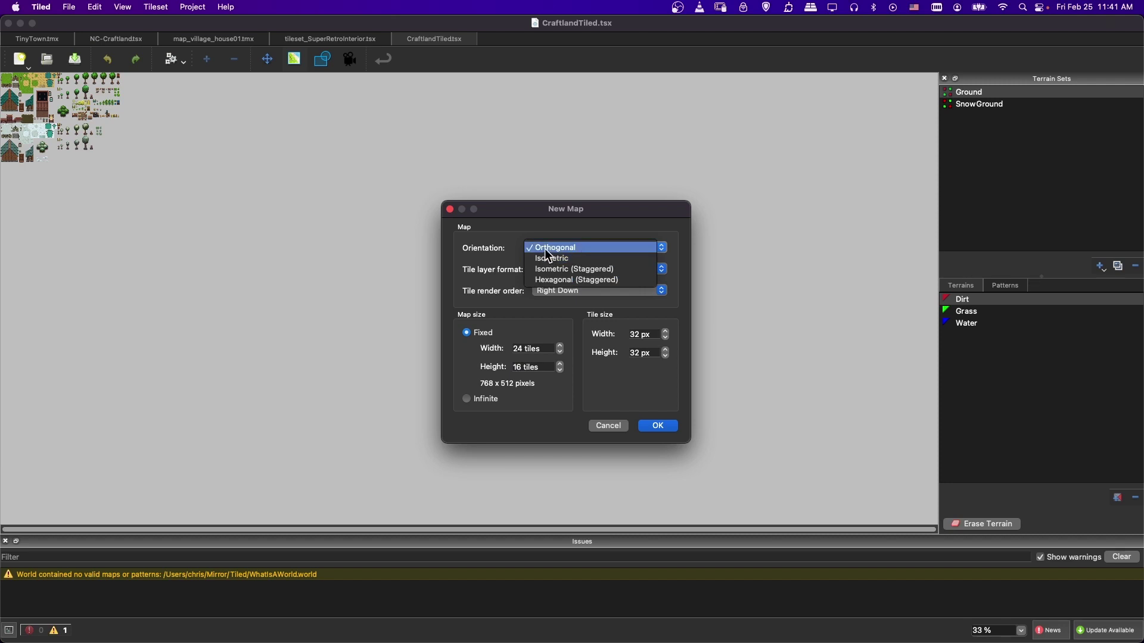
click(599, 238)
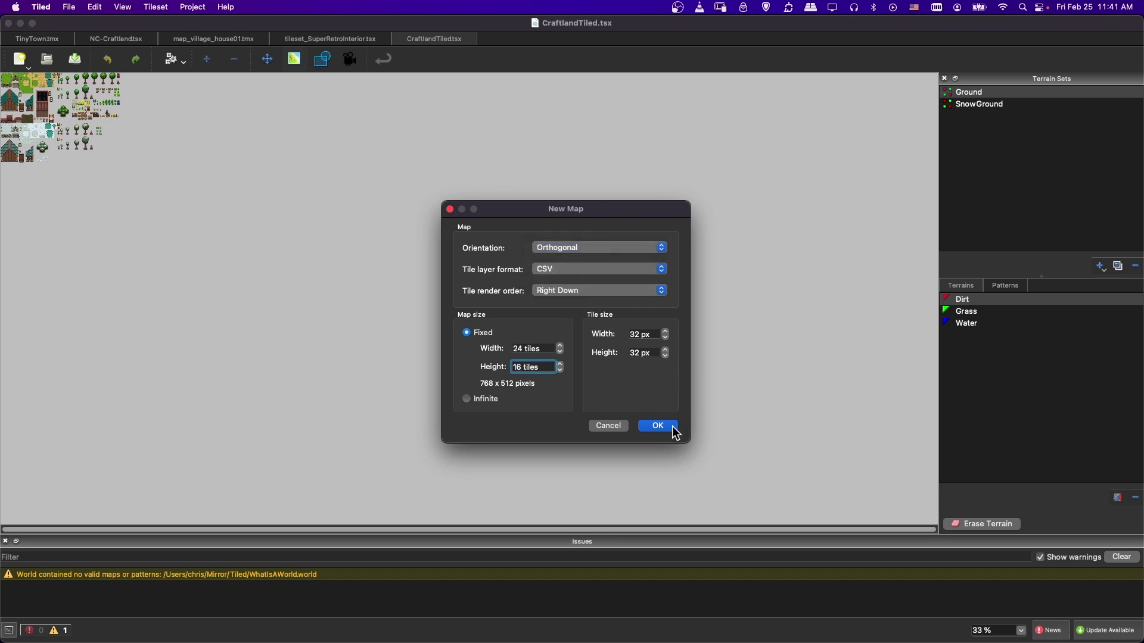
click(671, 427)
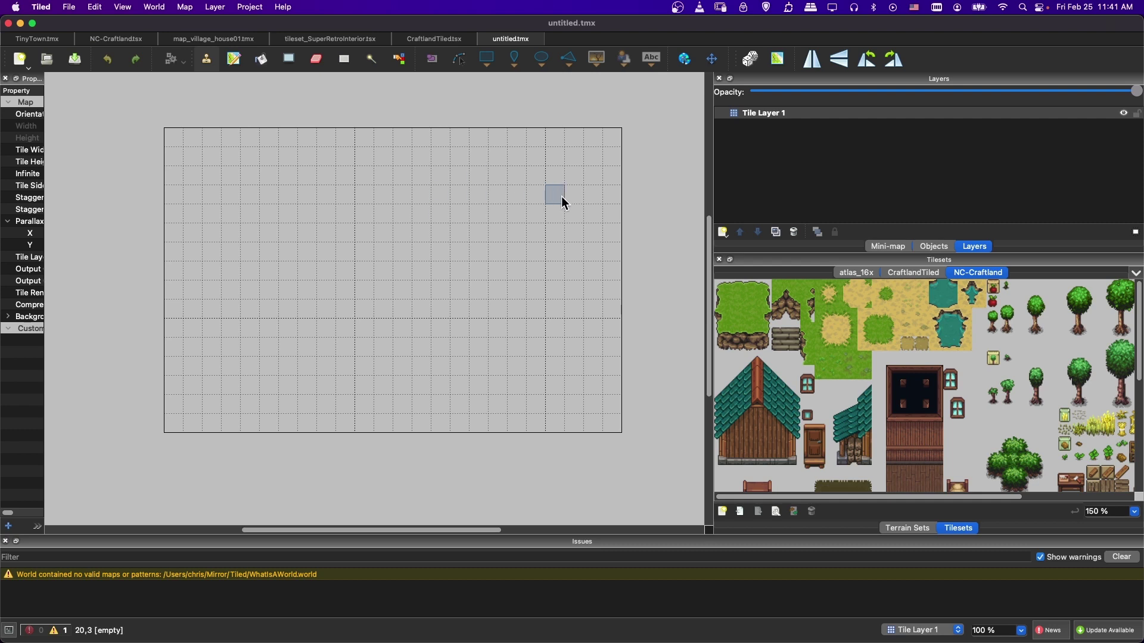
Step: Create a new tileset from Texture/TX Props.png with 32 x 32 px tiles
click(66, 8)
mouse_move(83, 24)
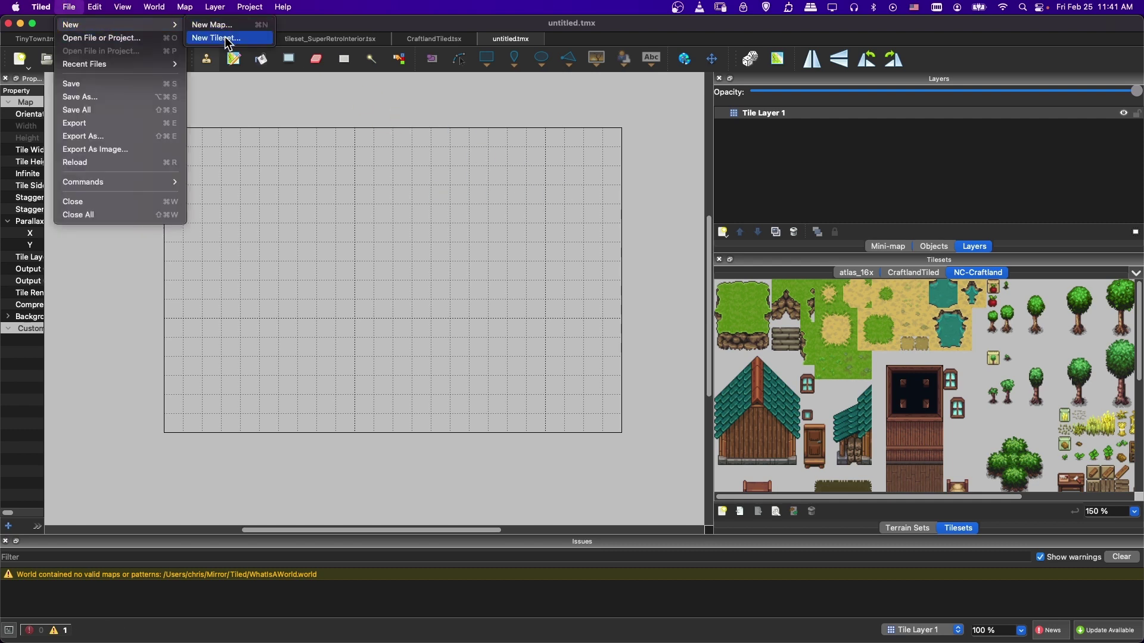
click(226, 38)
click(680, 319)
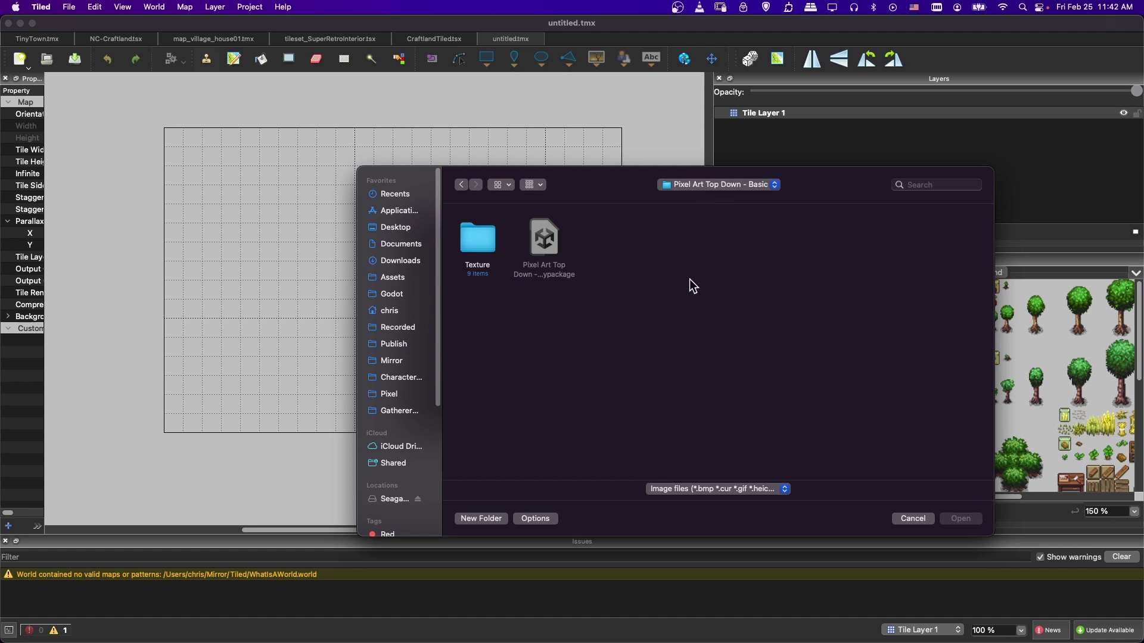
double_click(492, 237)
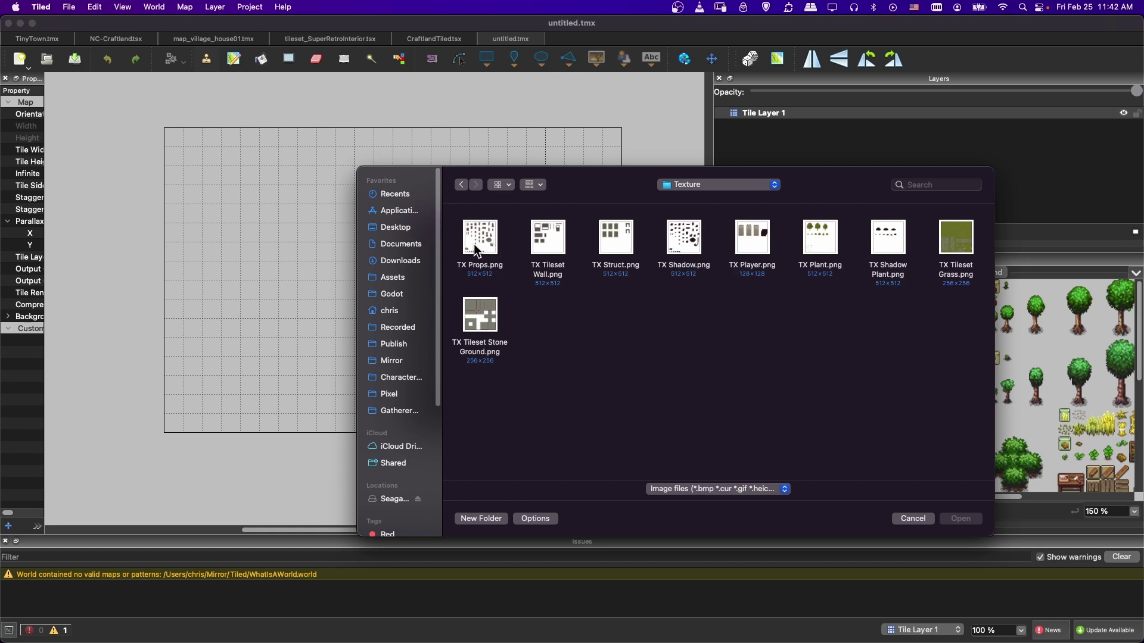
double_click(480, 239)
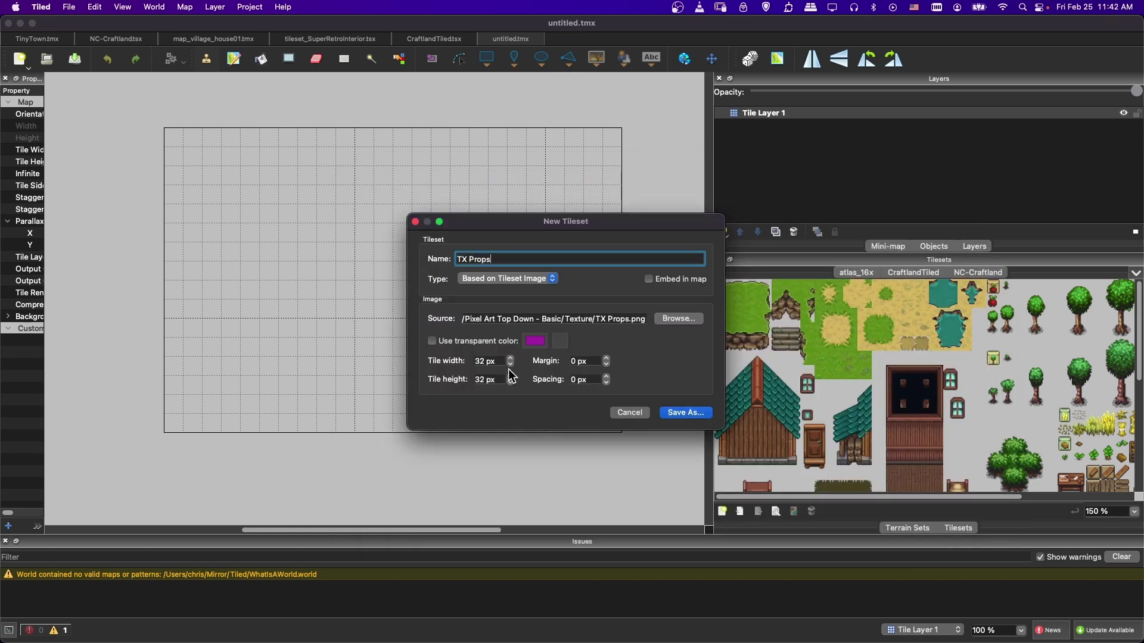
click(494, 357)
click(483, 379)
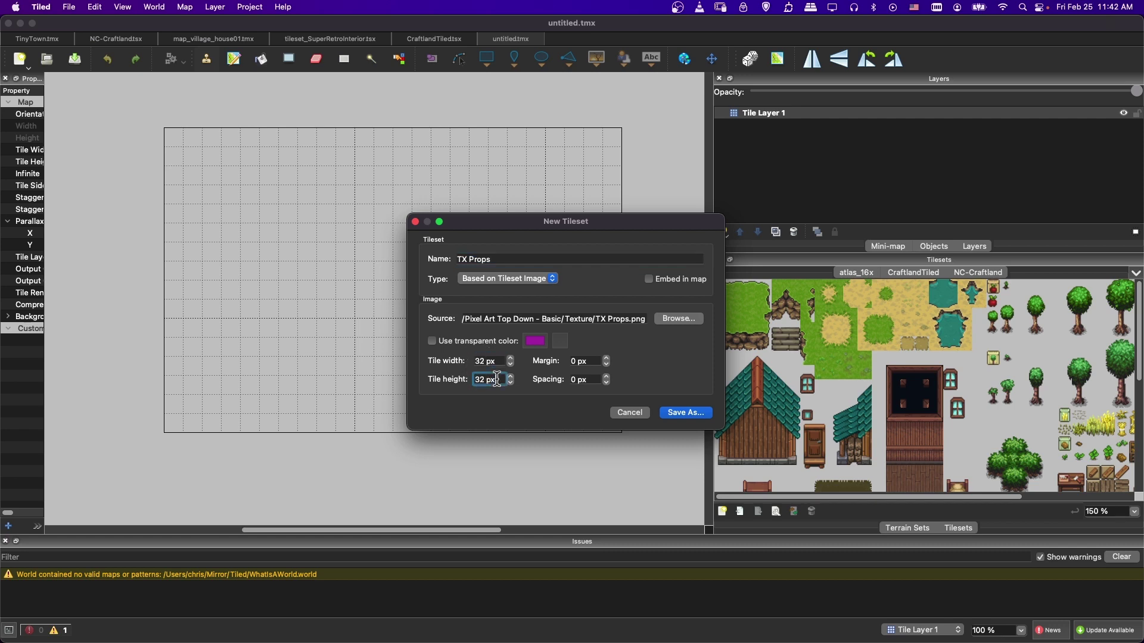
Step: Save the tileset as TX Props in the Pixel Art Top Down - Basic folder
click(685, 413)
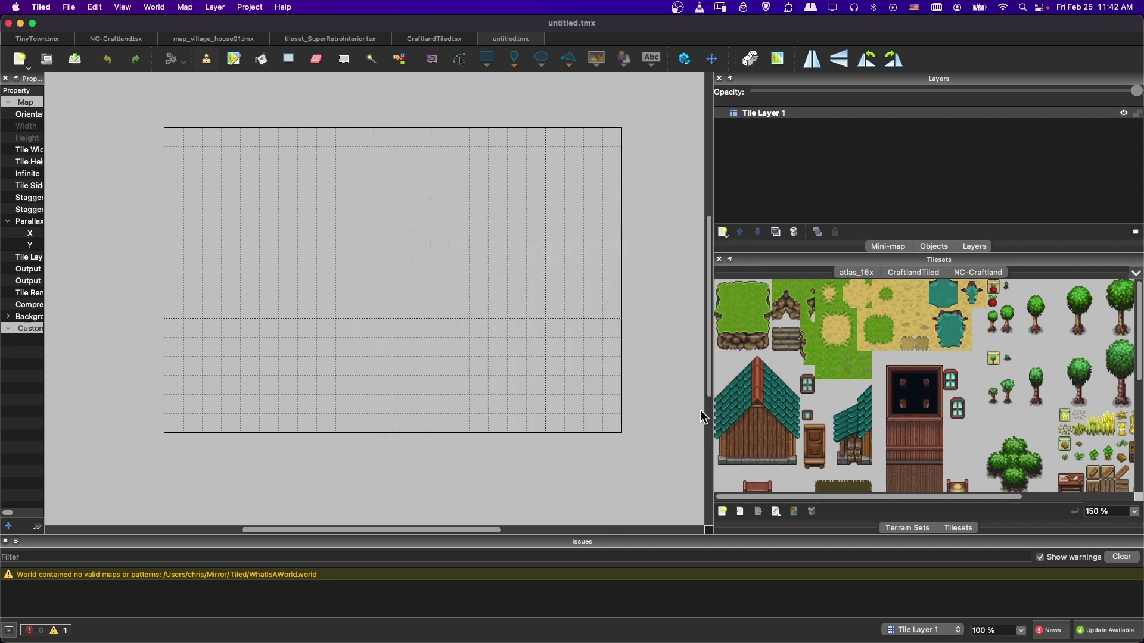
click(444, 220)
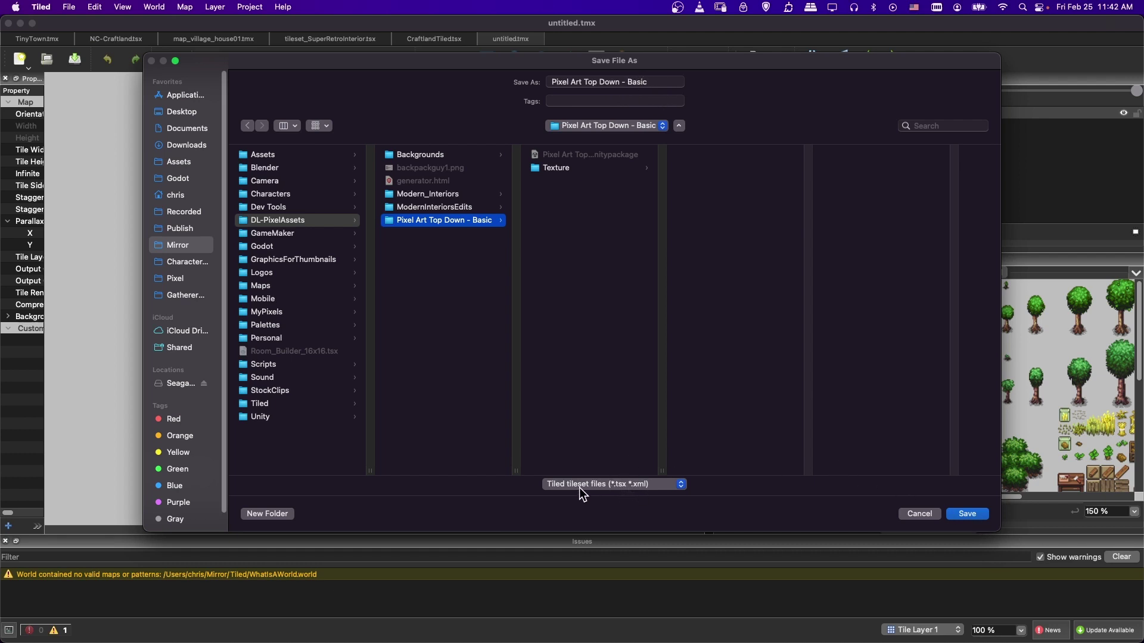
key(super+z)
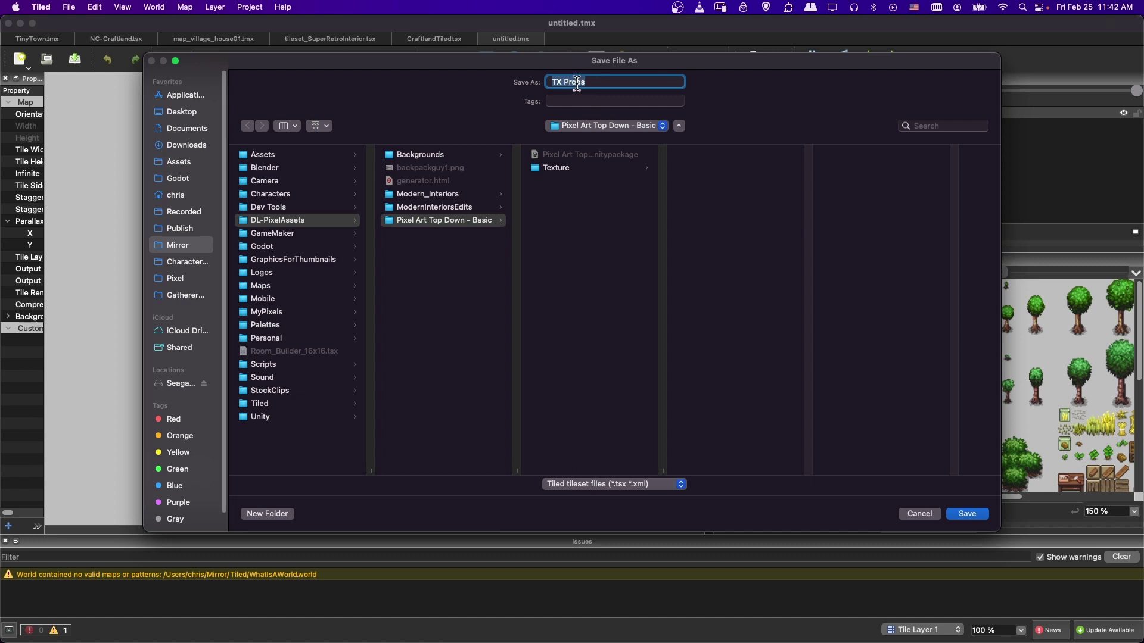
click(584, 170)
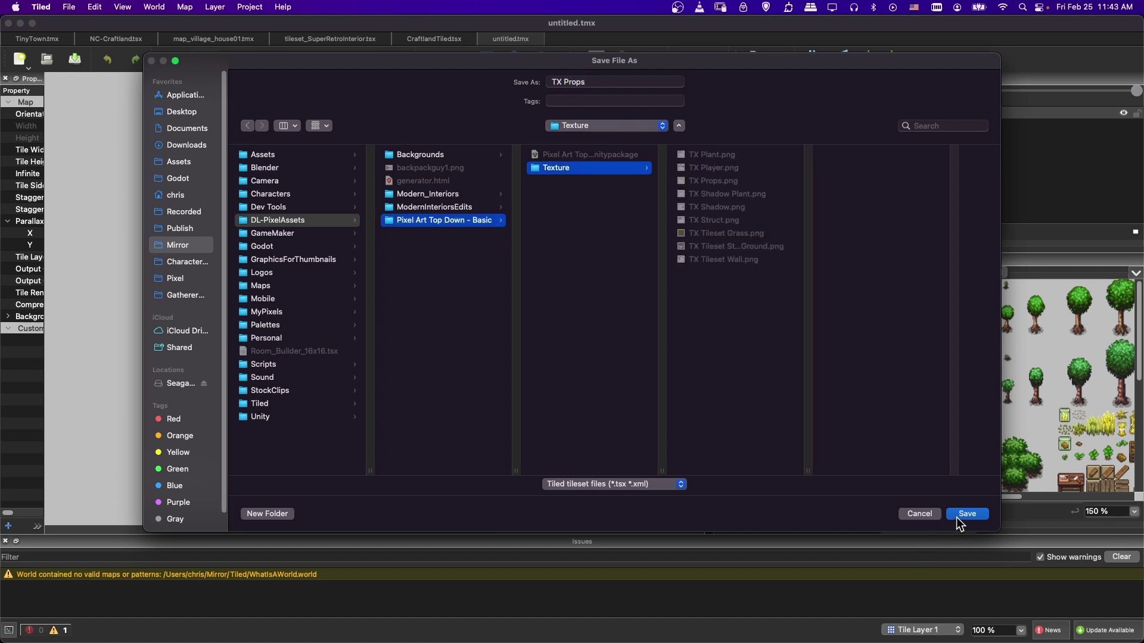
click(483, 224)
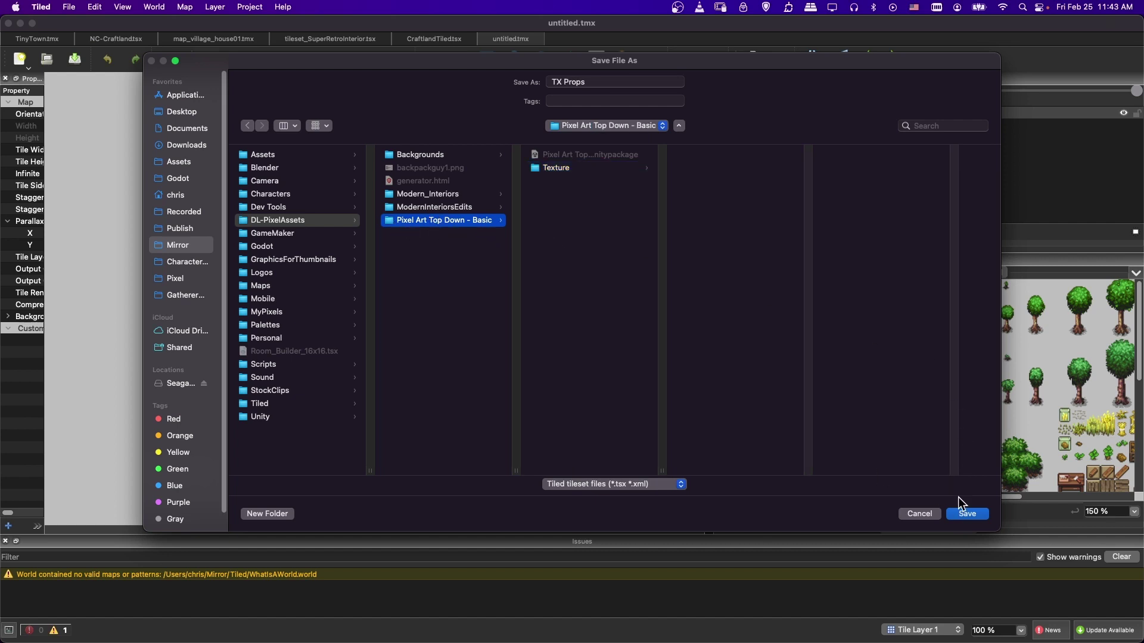
click(966, 511)
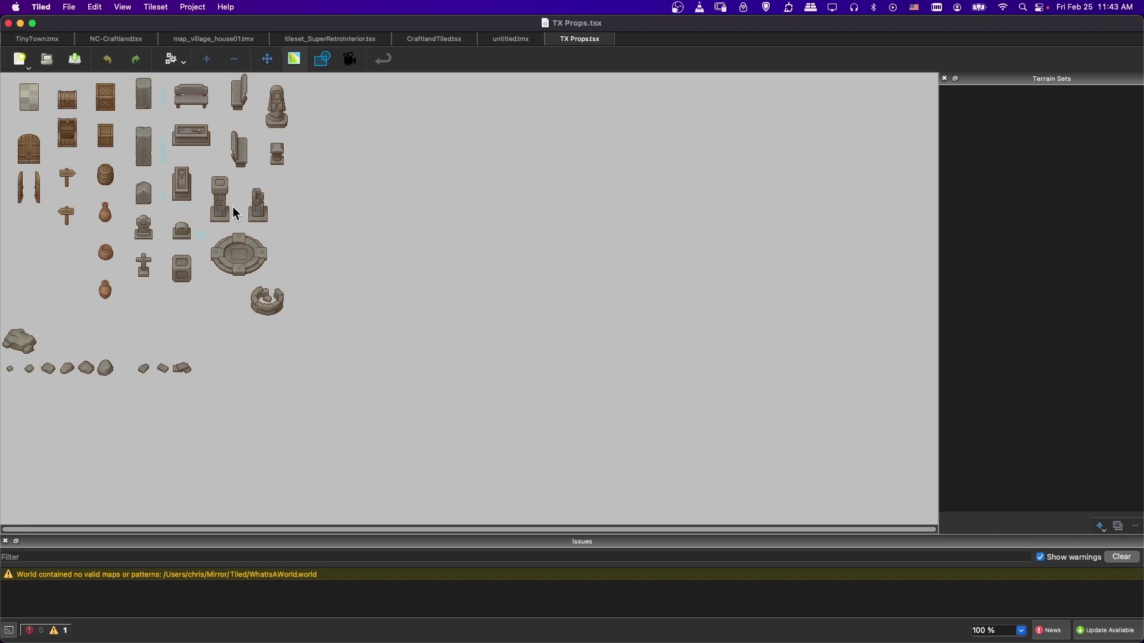
Step: Create a TX Tileset Wall tileset, editing its image path and dismissing the load error
click(510, 38)
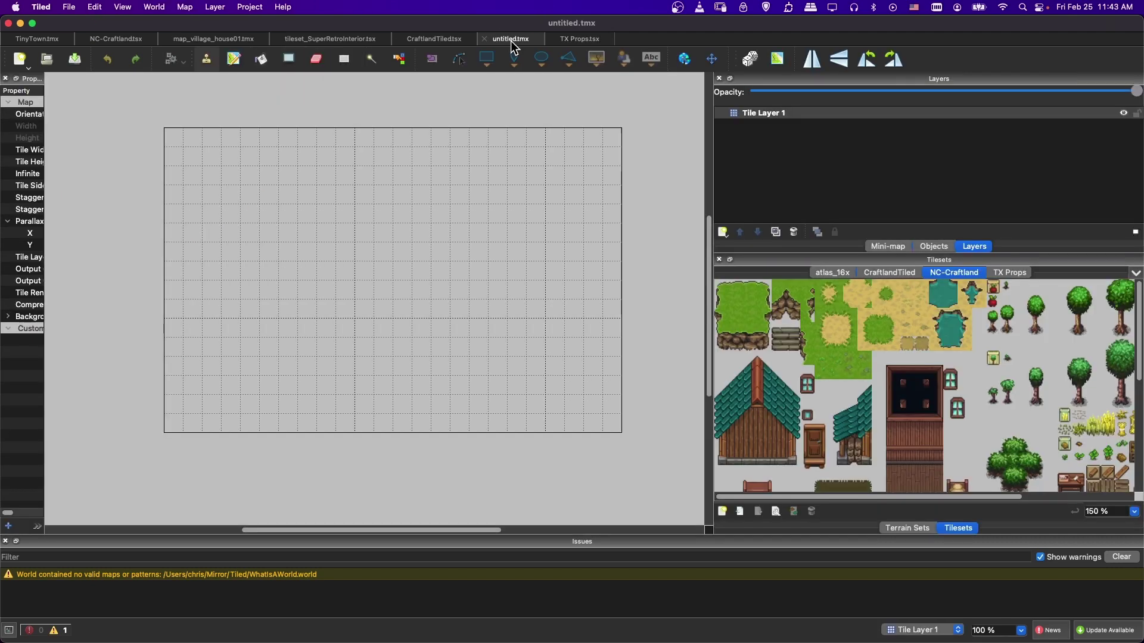
click(69, 7)
mouse_move(149, 24)
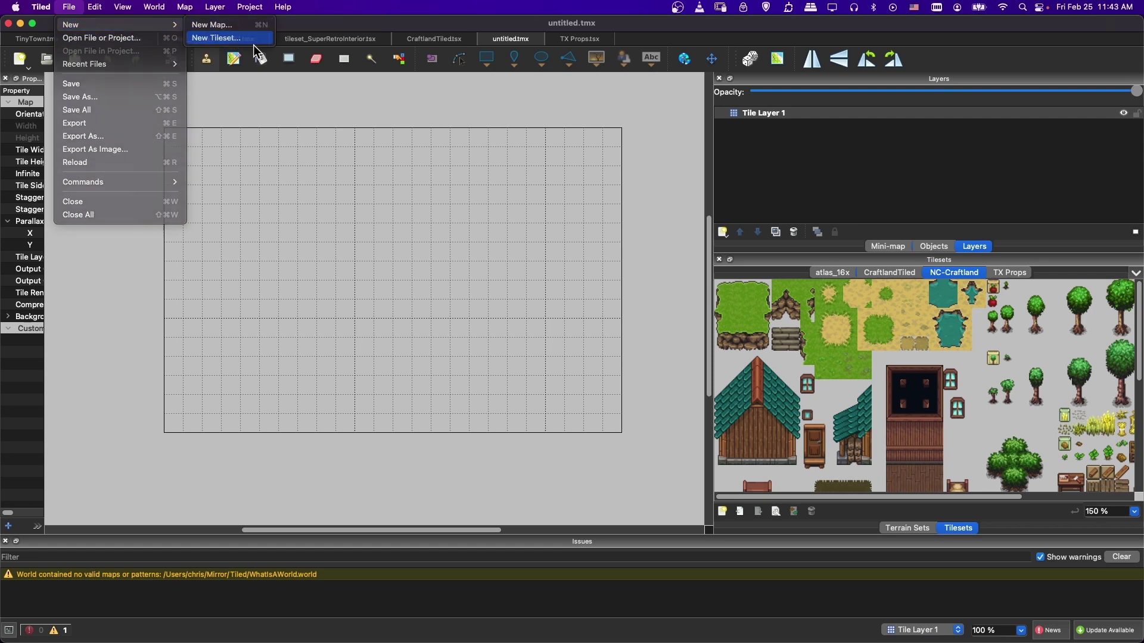
click(227, 38)
click(678, 318)
double_click(635, 327)
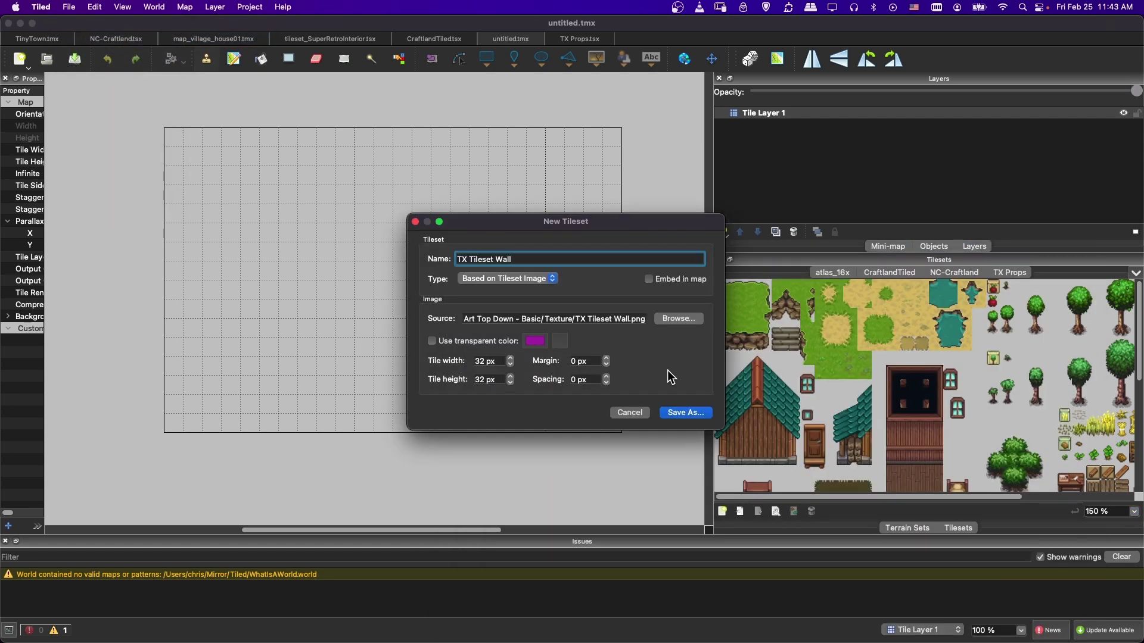
double_click(571, 322)
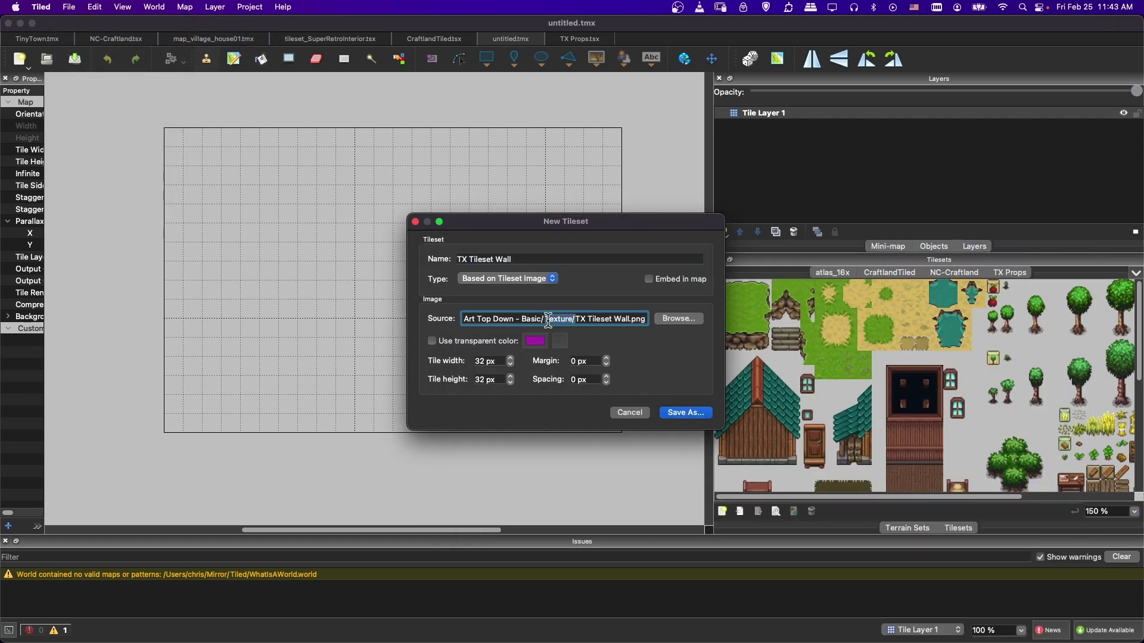
key(BackSpace)
key(BackSpace)
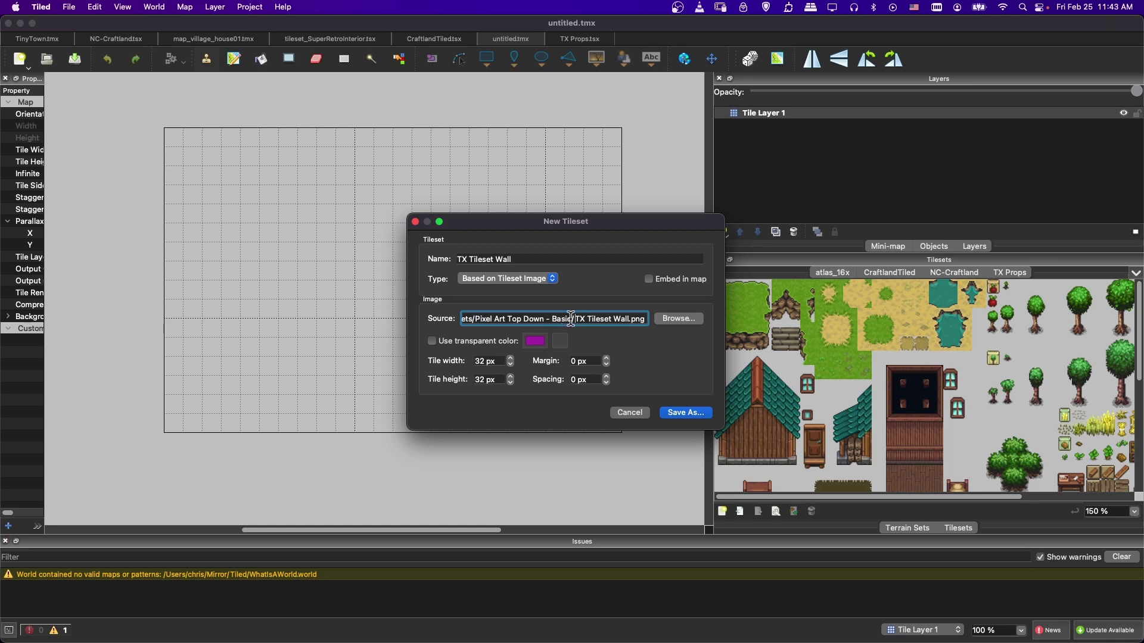
click(699, 414)
click(647, 340)
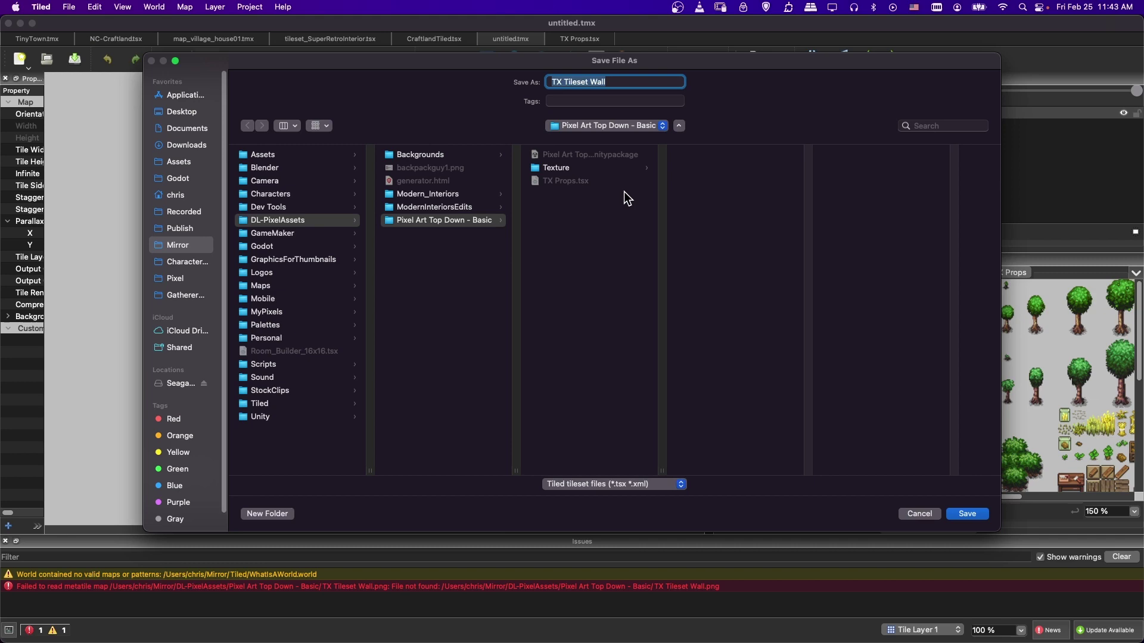
click(968, 515)
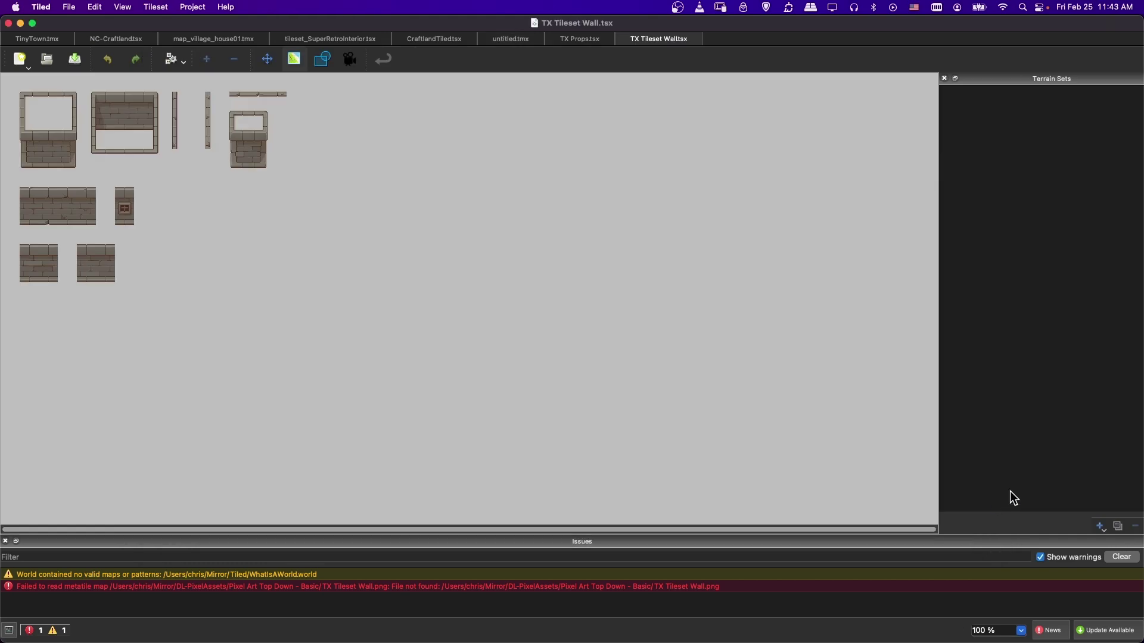
Step: Create and save a TX Struct tileset from TX Struct.png
click(516, 40)
click(69, 7)
mouse_move(94, 26)
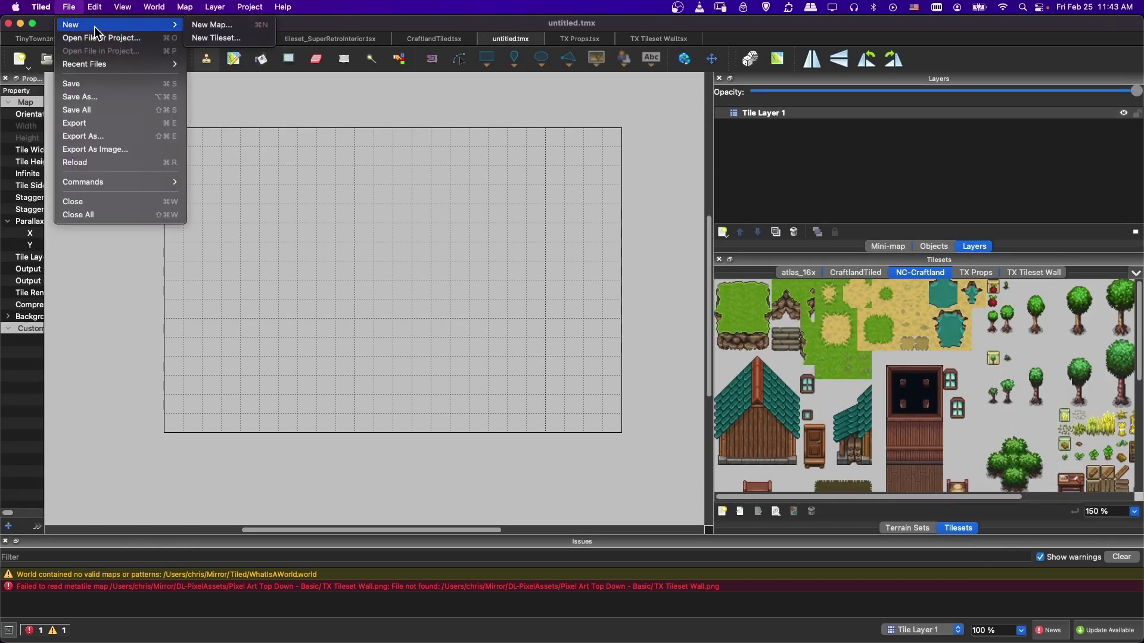
click(217, 38)
double_click(718, 334)
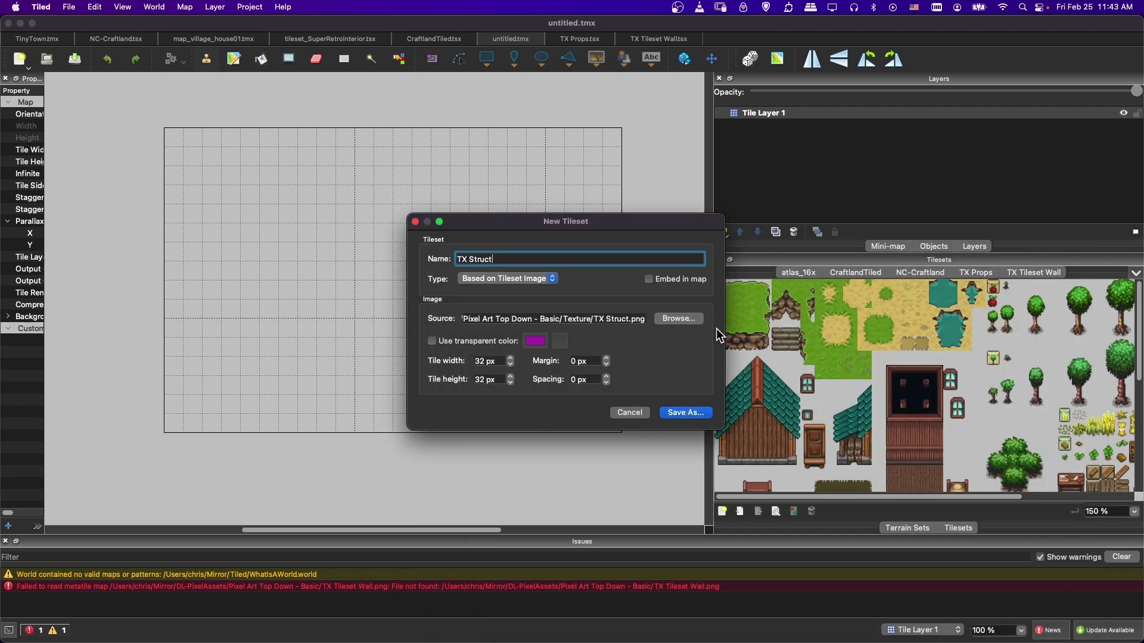
click(693, 417)
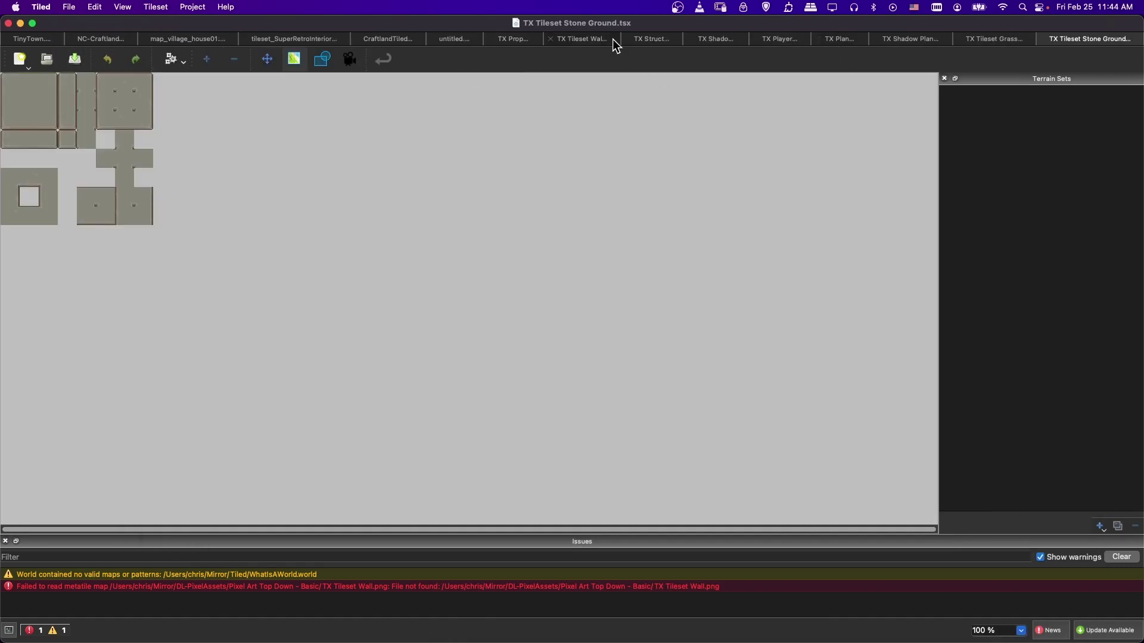
Step: Close every open document except the untitled map
click(451, 40)
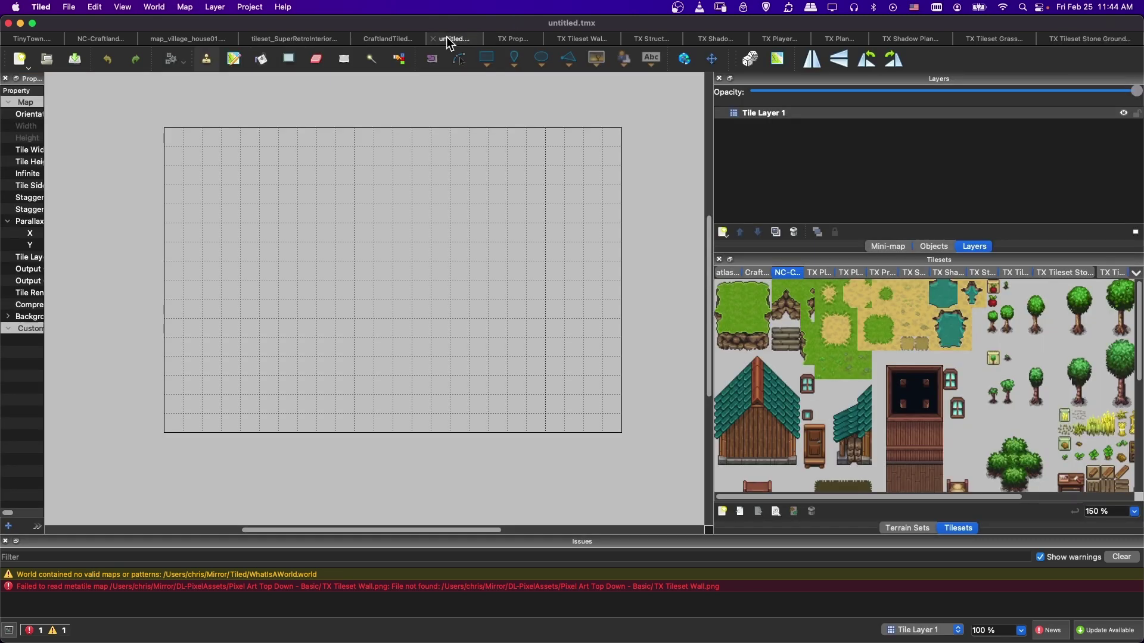
right_click(451, 37)
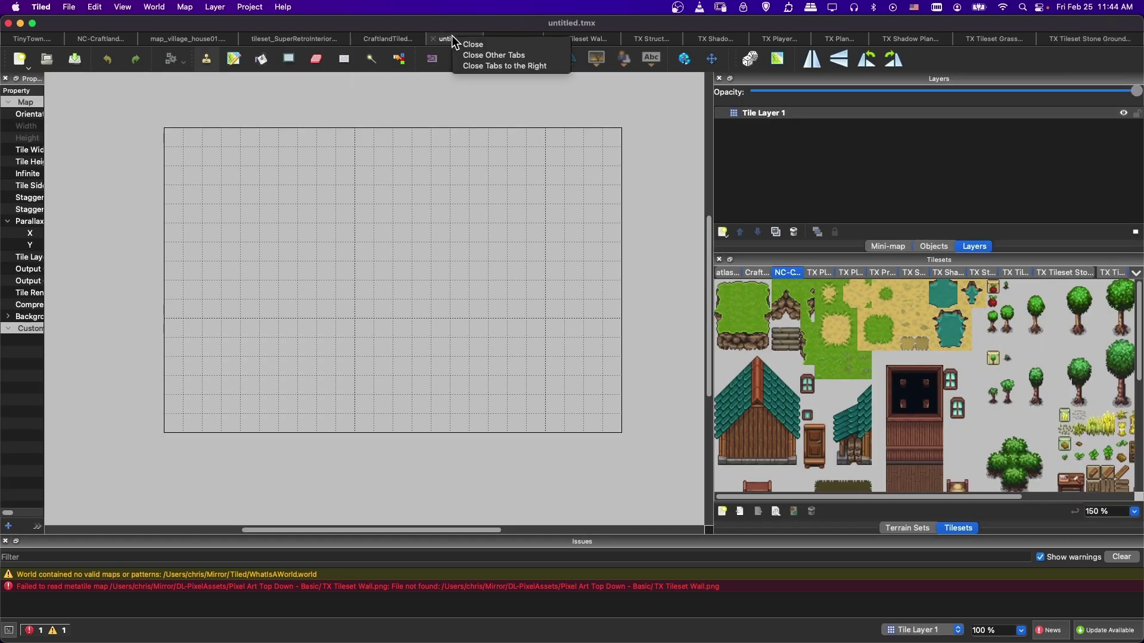
click(469, 55)
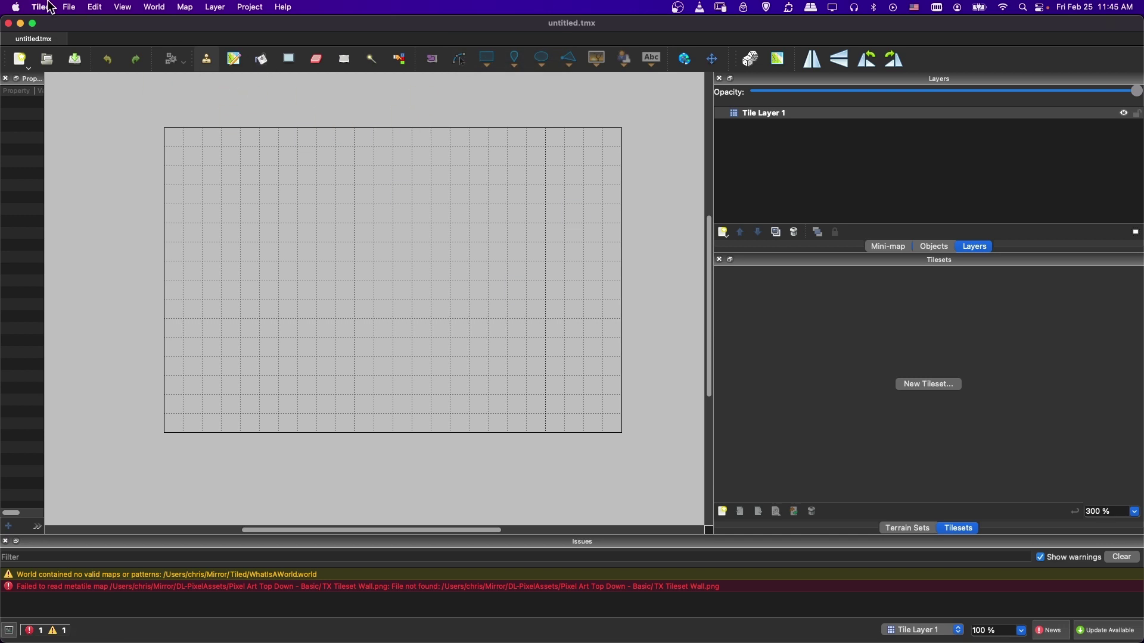
Step: Save the map as DDMap1.tmx
click(72, 8)
click(90, 100)
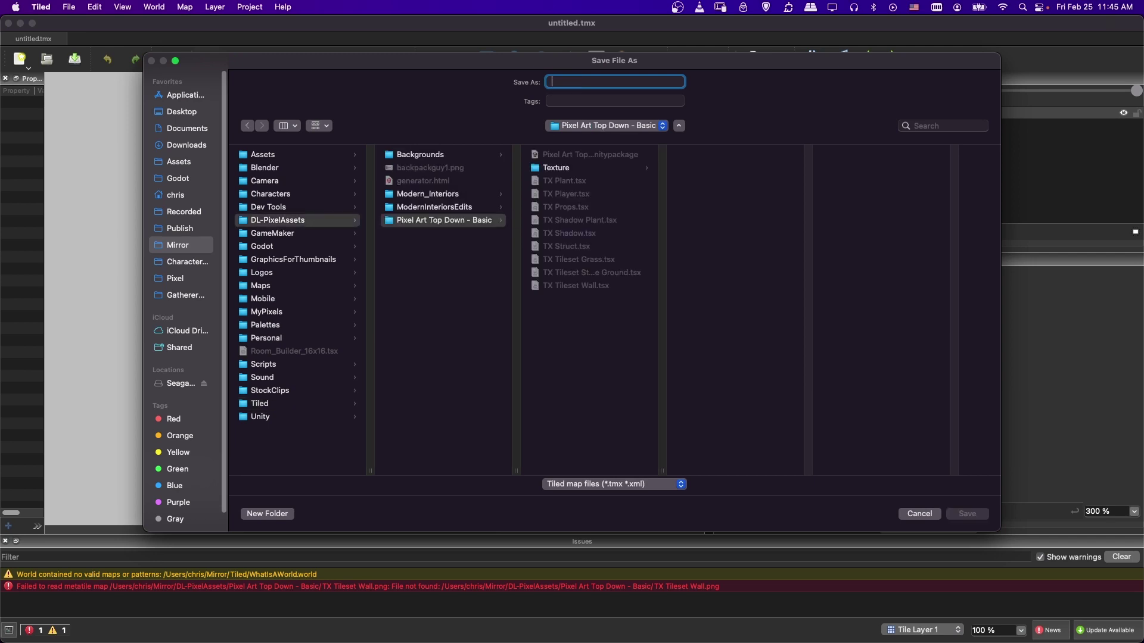
text(DDMap1)
click(967, 514)
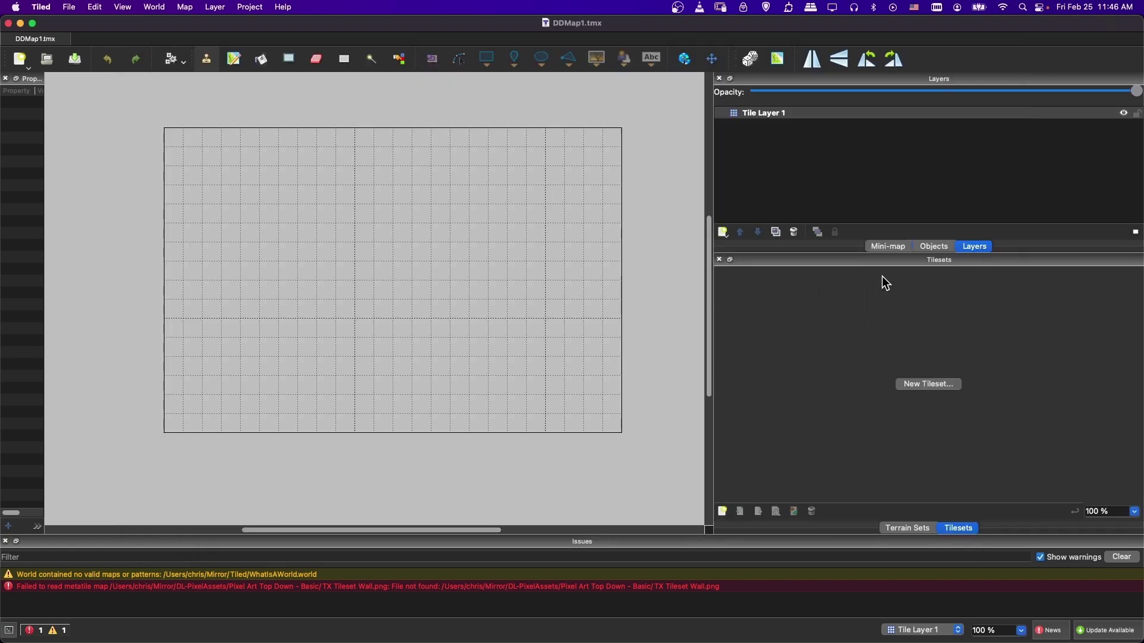
click(10, 191)
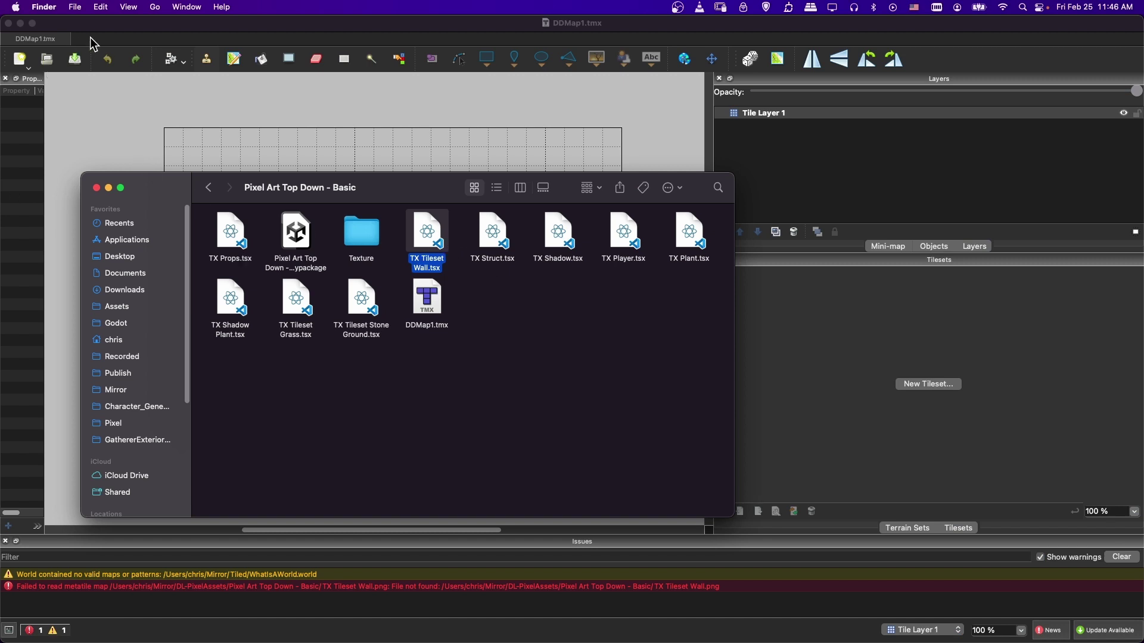
Step: Select the TX .tsx tileset files in Finder and drag them into DDMap1 in Tiled
click(227, 233)
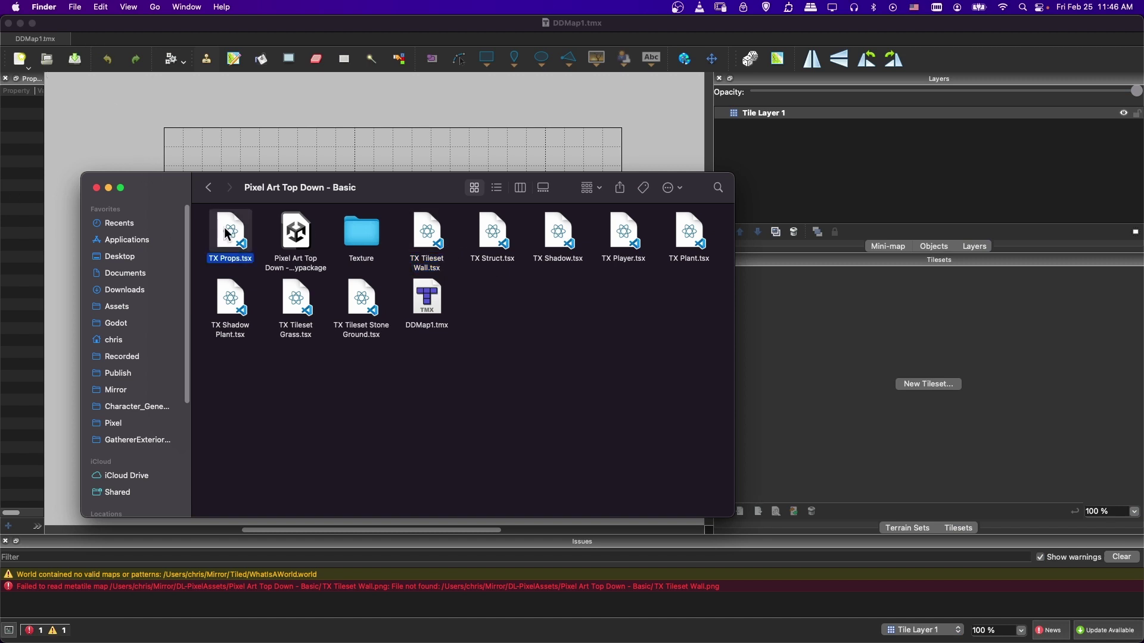
super+click(424, 242)
super+click(502, 243)
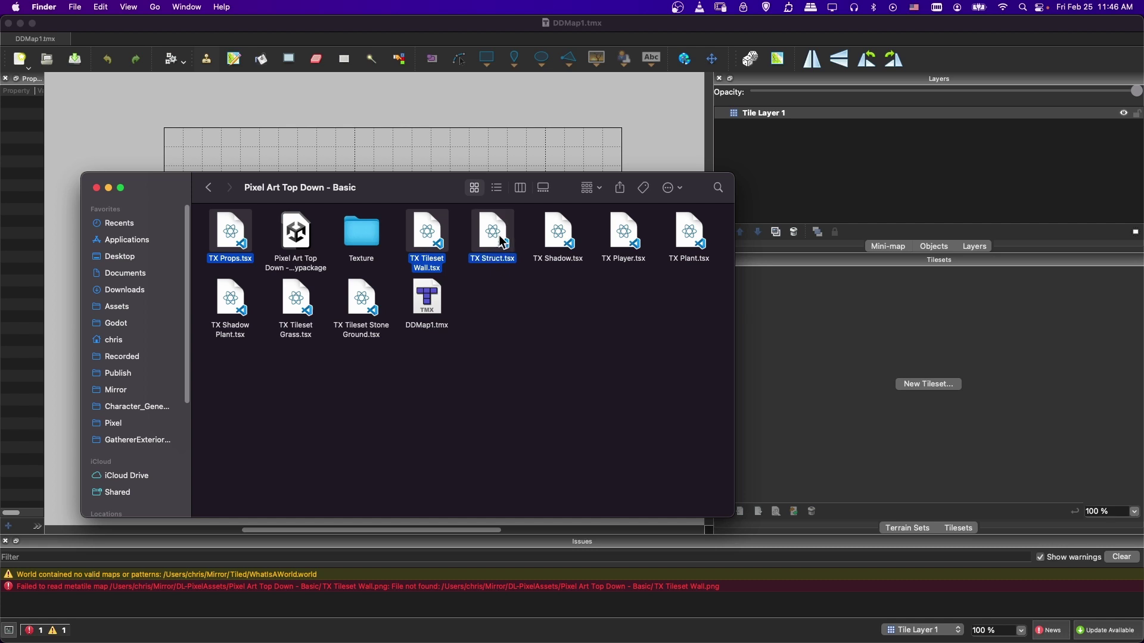
super+click(563, 240)
super+click(634, 239)
super+click(705, 242)
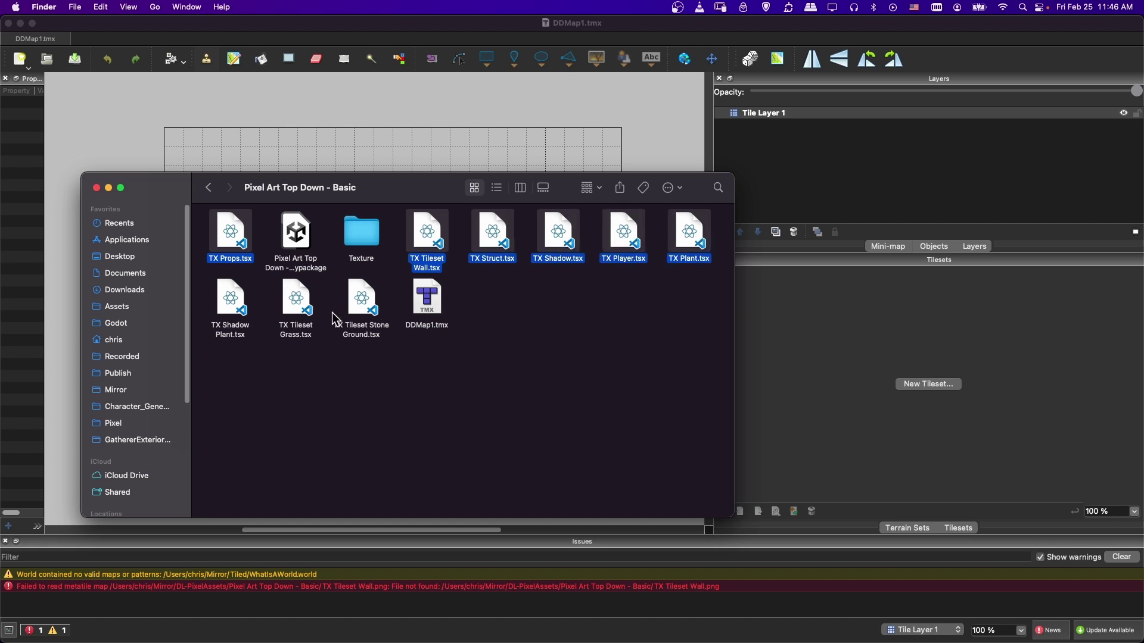
super+click(351, 302)
super+click(298, 310)
super+click(232, 303)
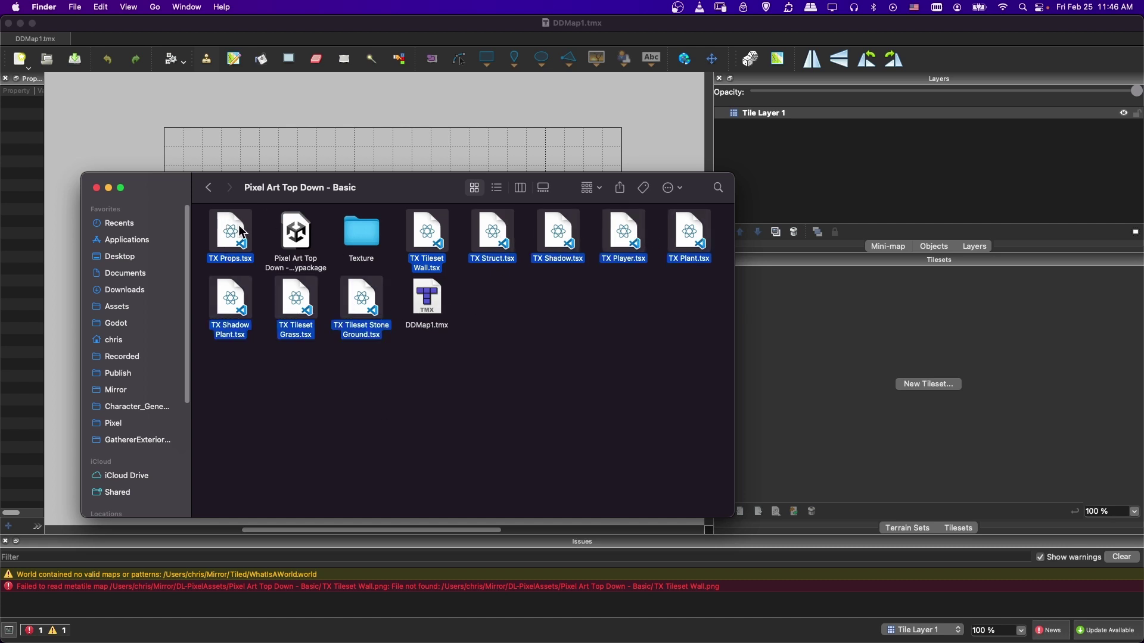
drag(243, 234, 94, 40)
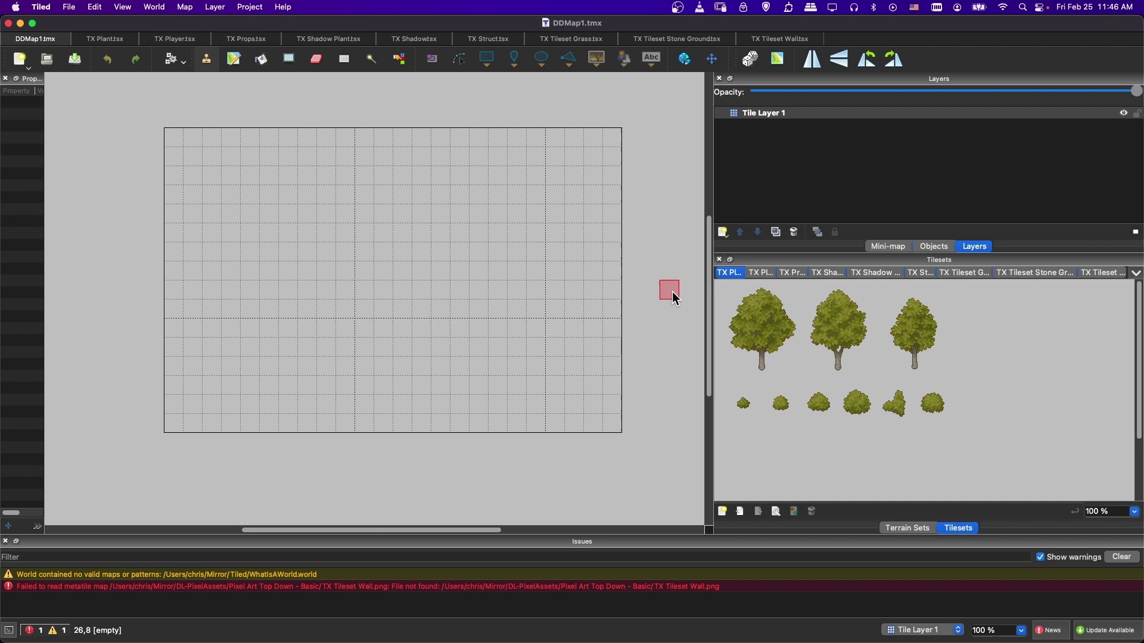
Step: Drag the splitter left to widen the layers and tilesets dock
drag(709, 290, 620, 301)
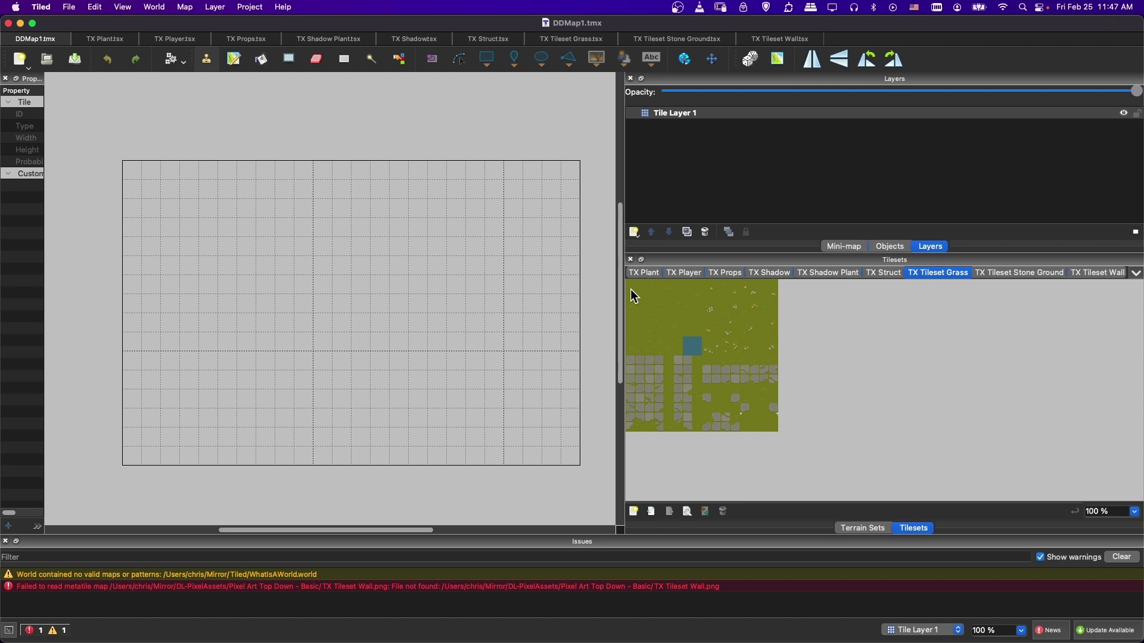
Step: Paint random grass from a 4x4 tile block and bucket-fill the rest of the map
drag(630, 288, 689, 344)
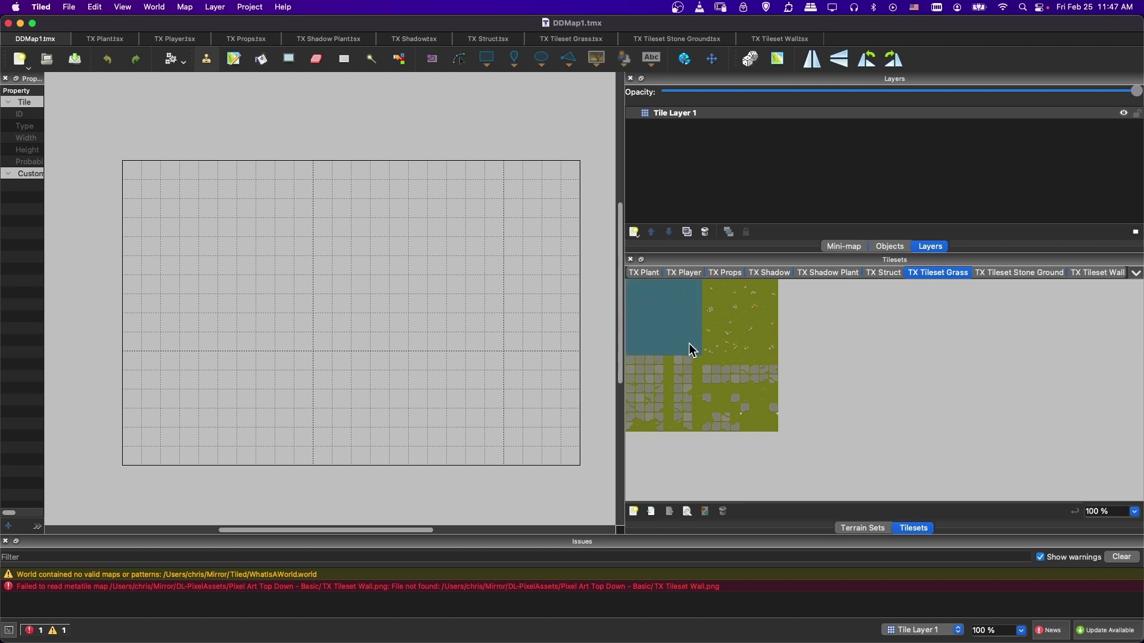
click(748, 62)
mouse_move(234, 227)
mouse_down()
mouse_move(290, 198)
mouse_move(340, 221)
mouse_move(295, 263)
mouse_move(213, 274)
mouse_move(210, 331)
mouse_move(220, 335)
mouse_move(226, 315)
mouse_move(264, 296)
mouse_move(246, 344)
mouse_move(271, 309)
mouse_move(215, 274)
mouse_move(235, 305)
mouse_move(259, 290)
mouse_move(258, 313)
mouse_move(307, 287)
mouse_move(321, 324)
mouse_move(381, 342)
mouse_up()
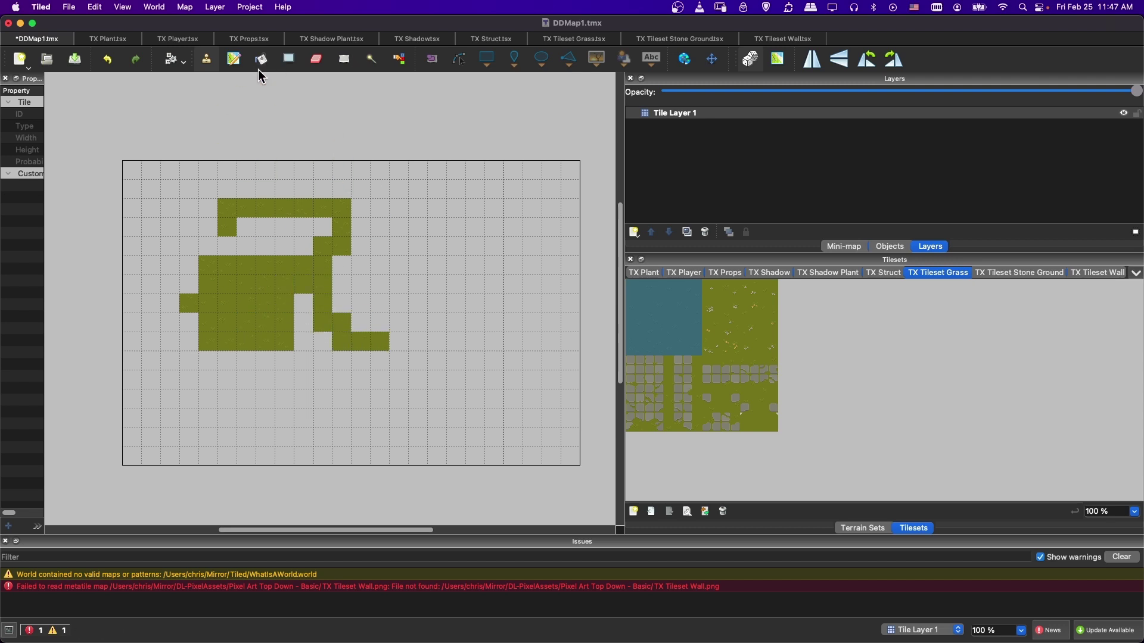
click(262, 60)
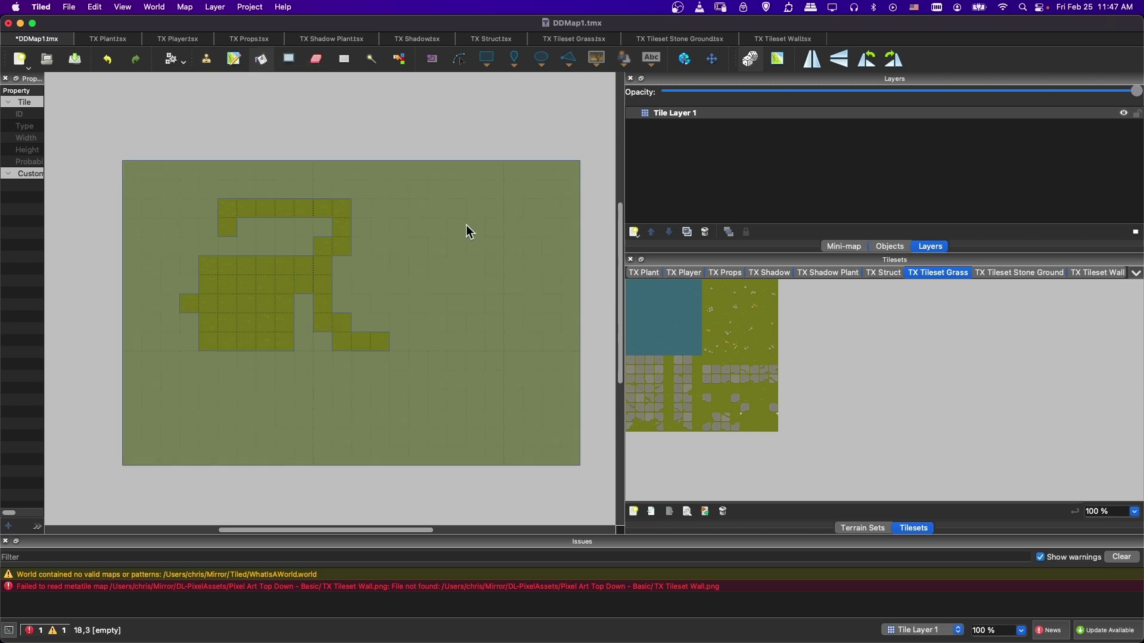
click(466, 224)
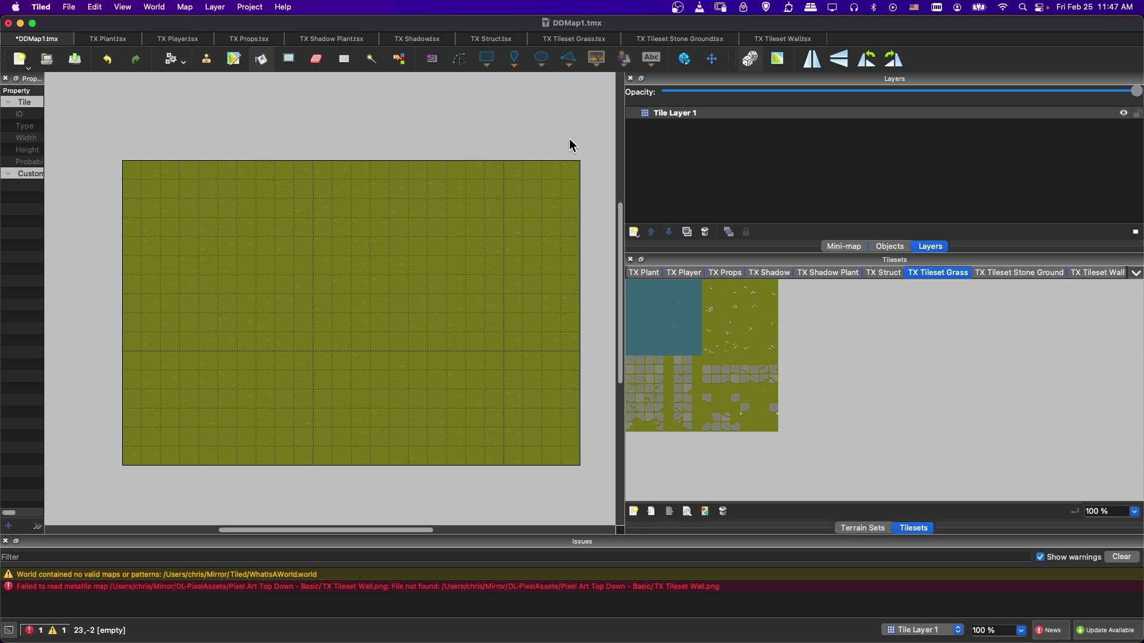
click(638, 291)
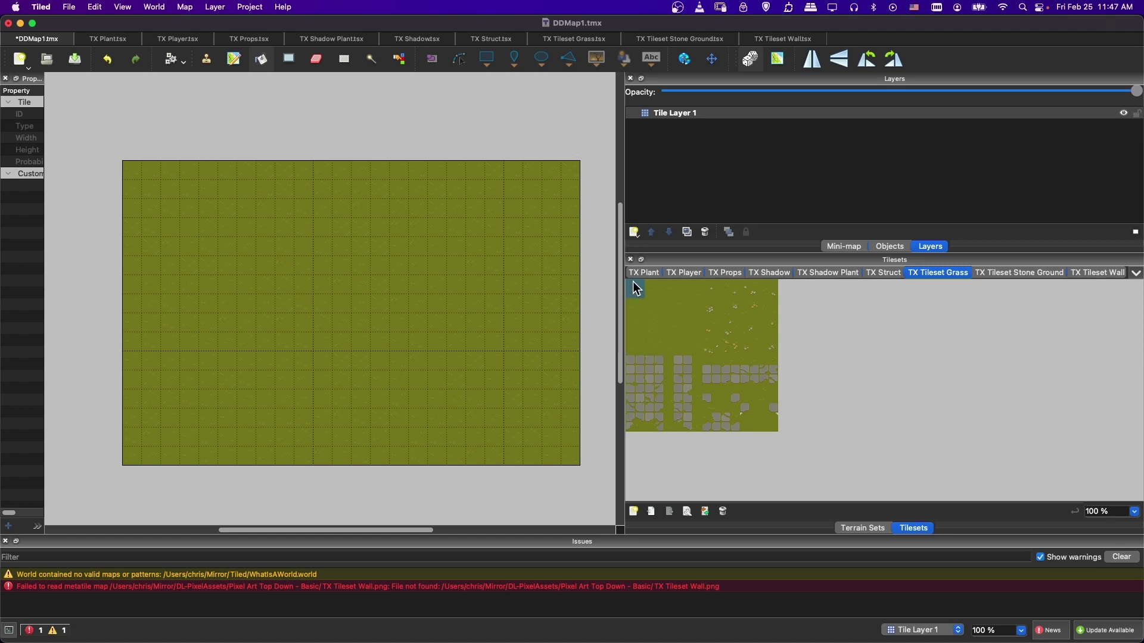
drag(709, 307, 772, 345)
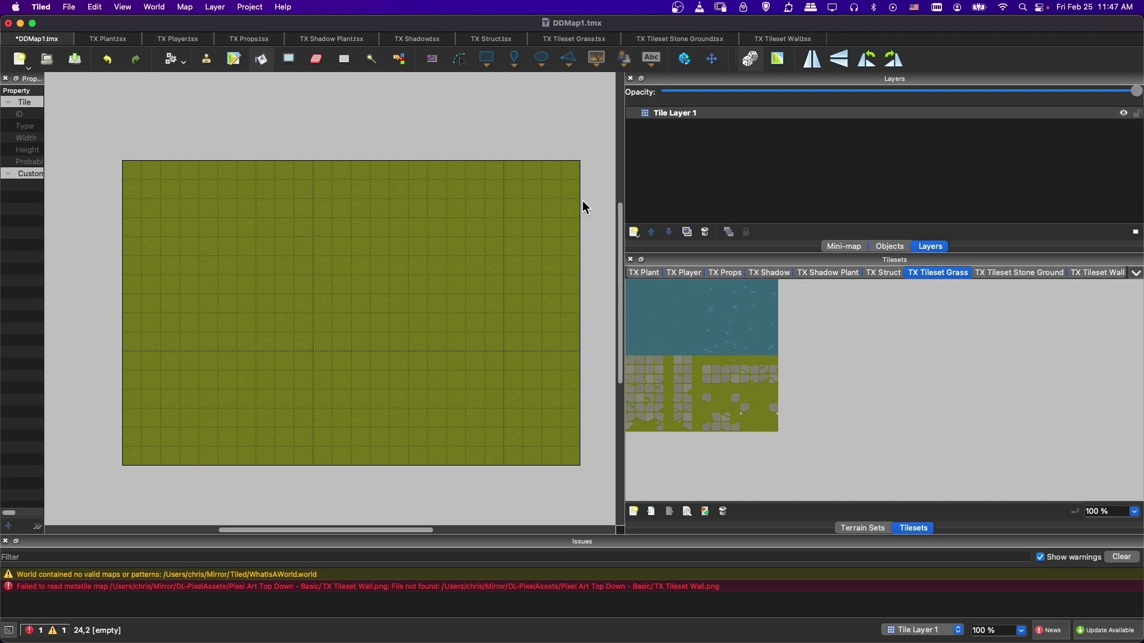
Step: Swap Tile Layer 1 for a new tile layer named Base, undoing a trial grass fill
click(704, 232)
click(635, 232)
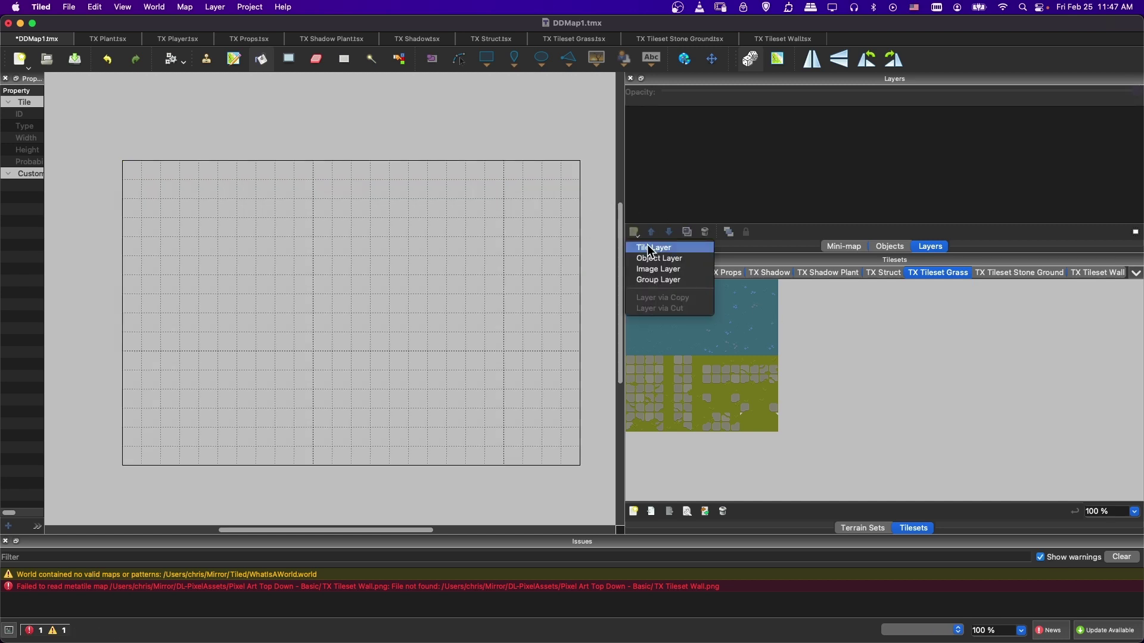
click(647, 244)
text(Base)
key(Return)
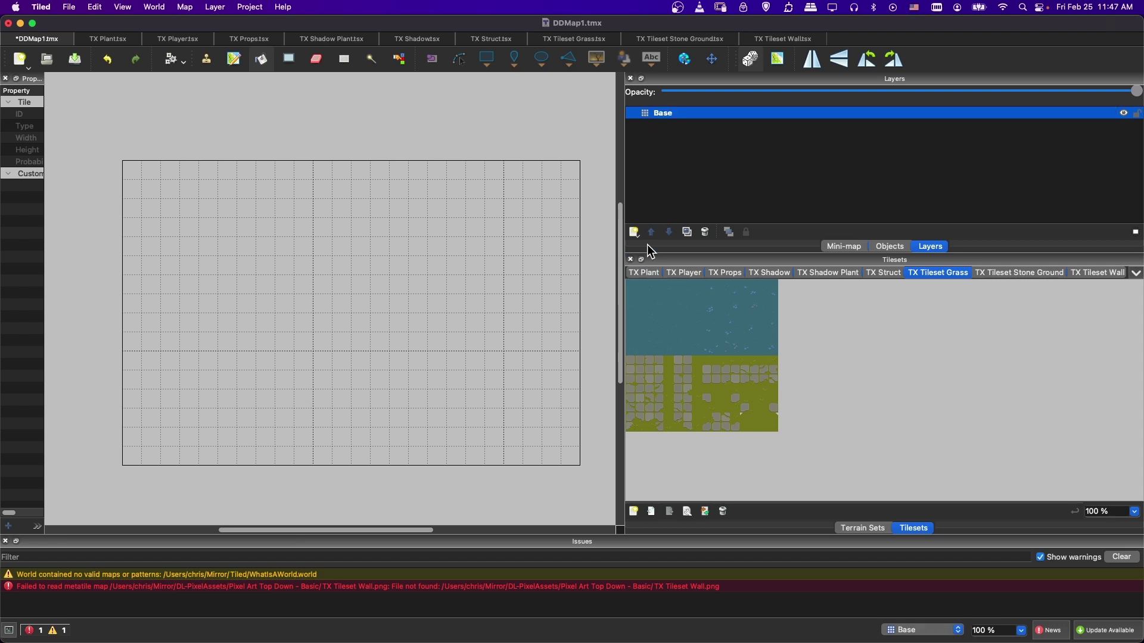
click(477, 217)
click(354, 215)
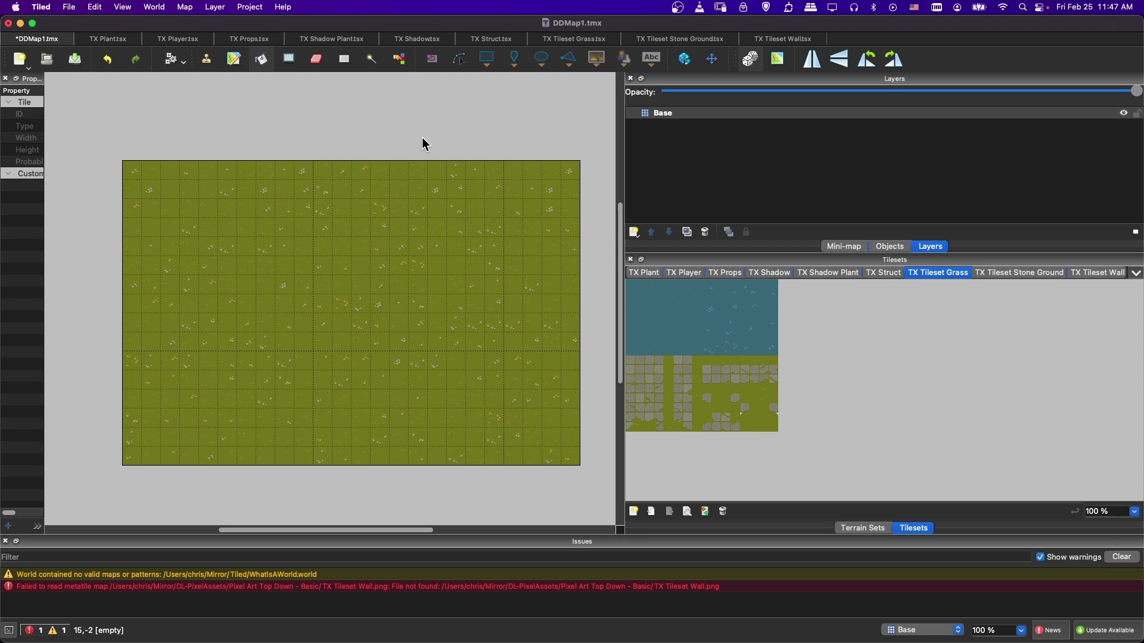
key(super+z)
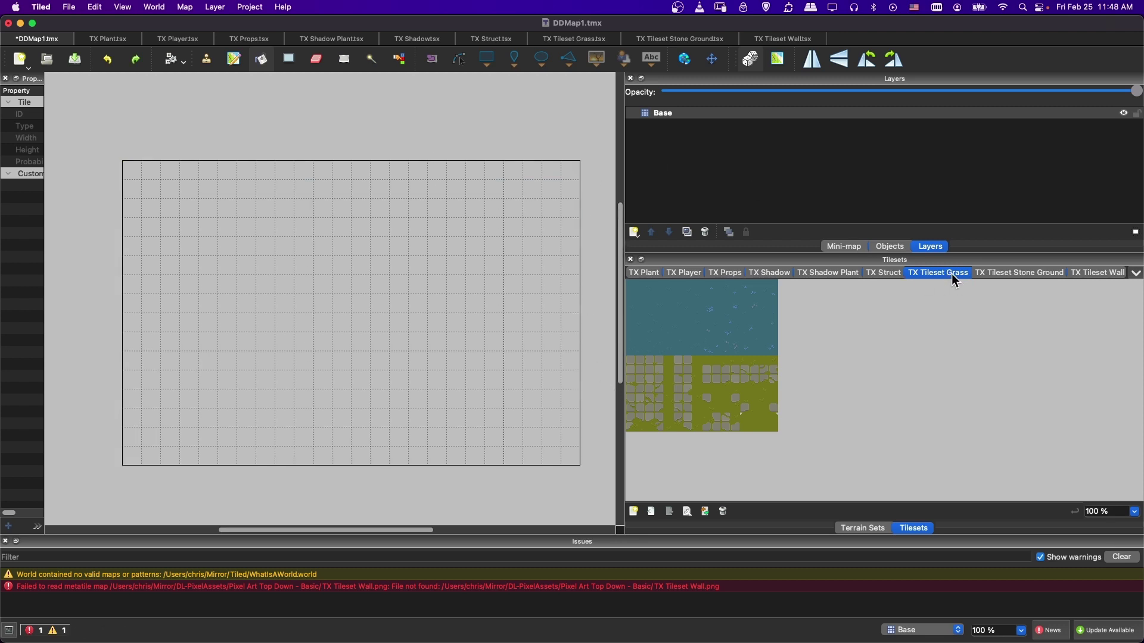
Step: Open TX Tileset Grass with the Properties panel shown and inspect its grass tiles zoomed in
click(560, 38)
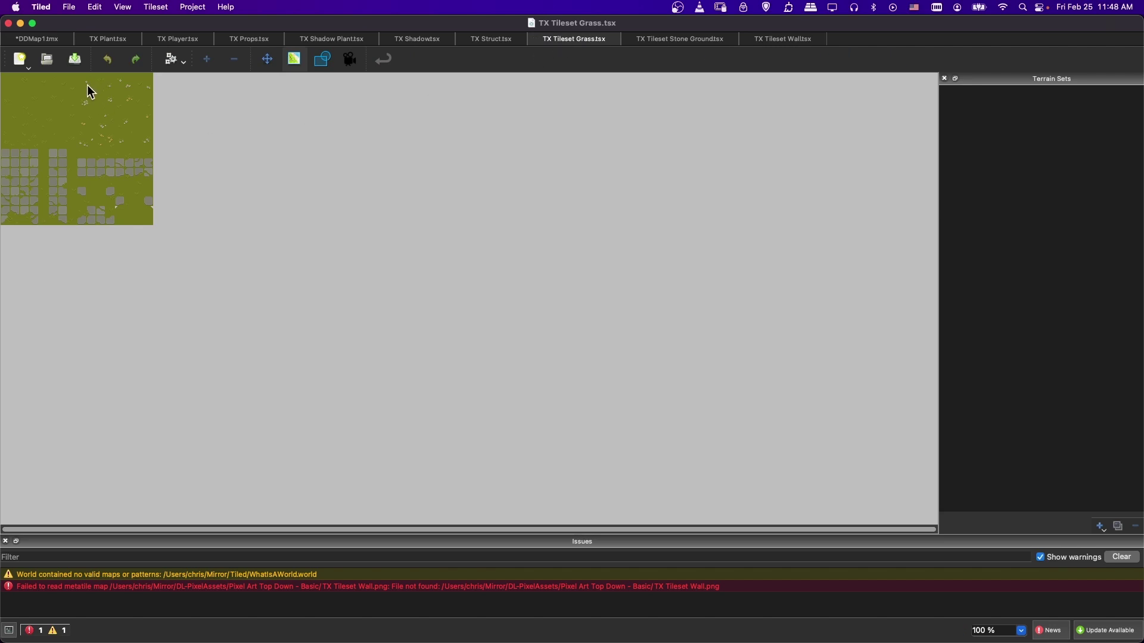
click(122, 7)
mouse_move(144, 25)
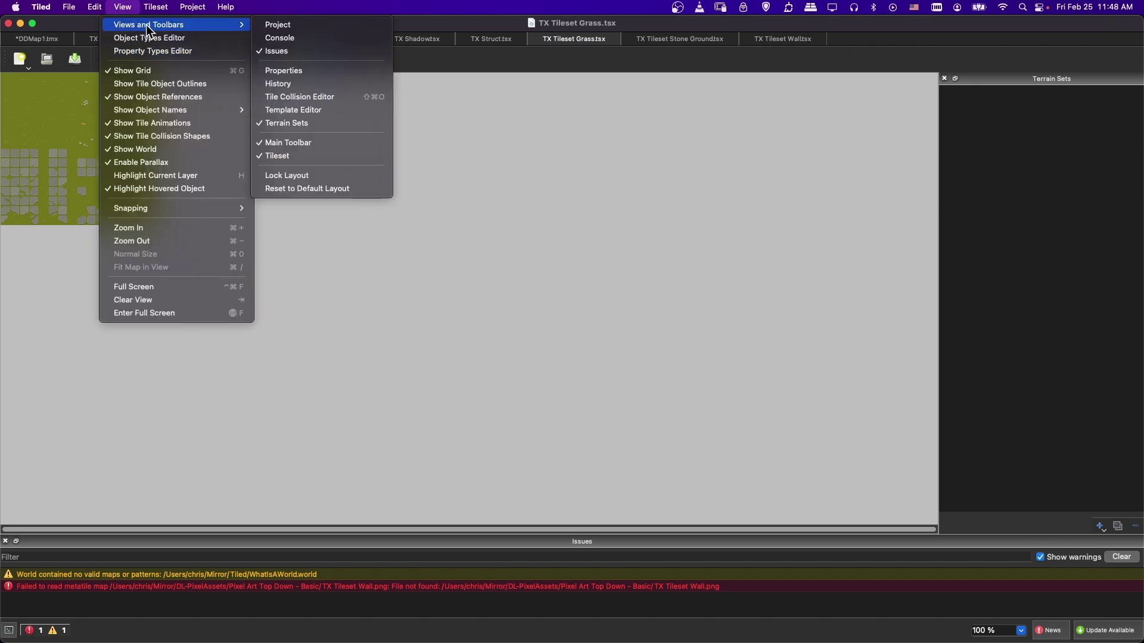
click(288, 71)
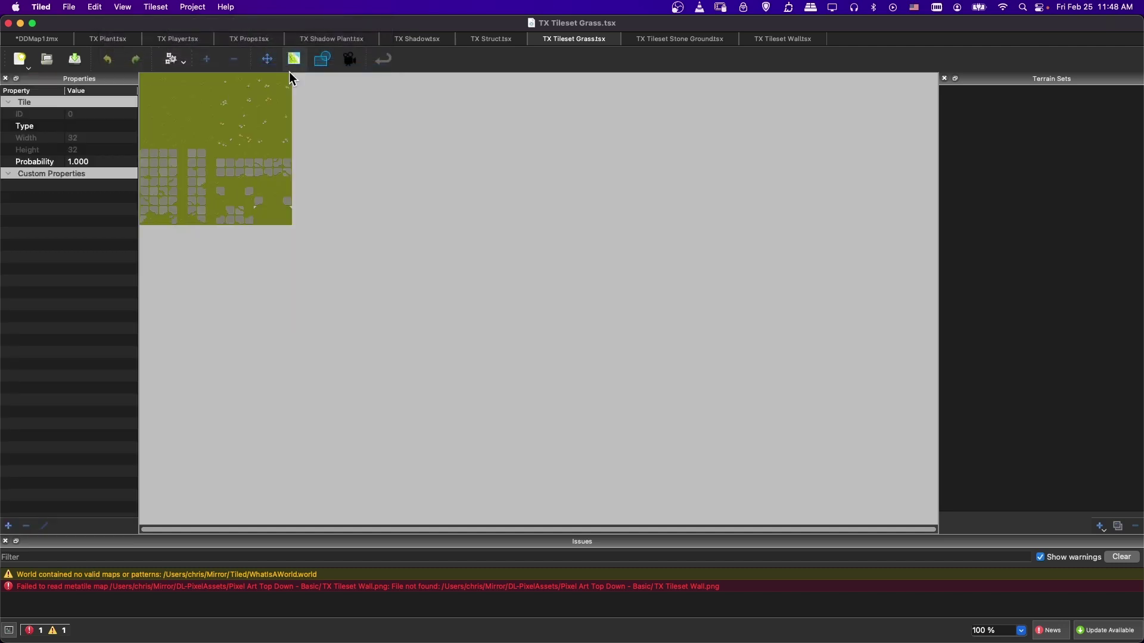
click(225, 82)
key(super+equal)
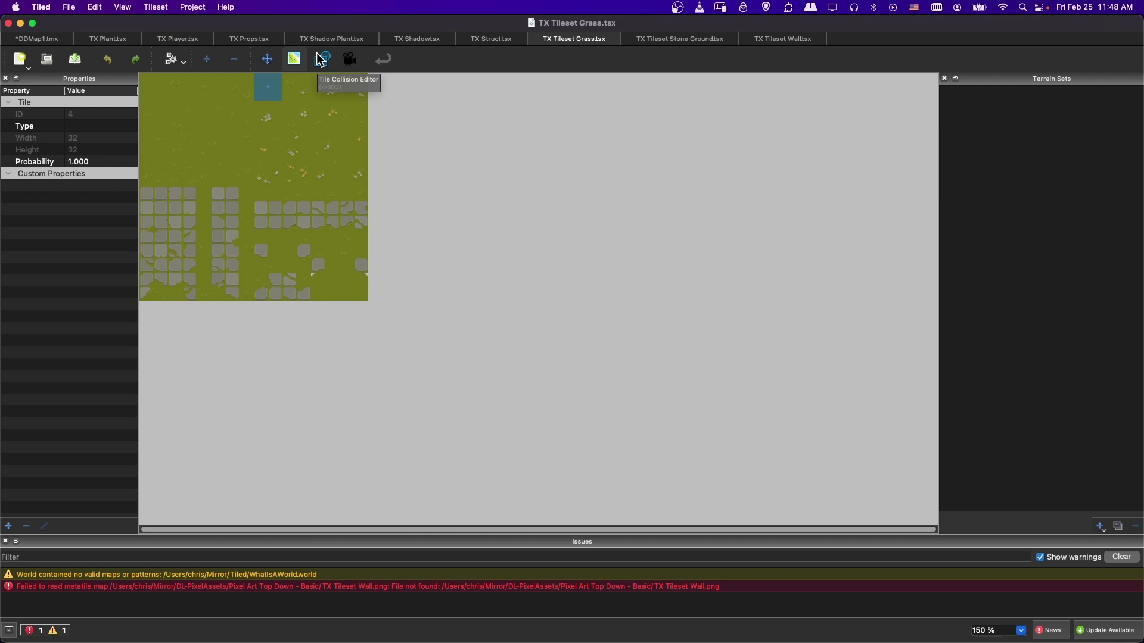
click(321, 59)
click(267, 119)
click(292, 93)
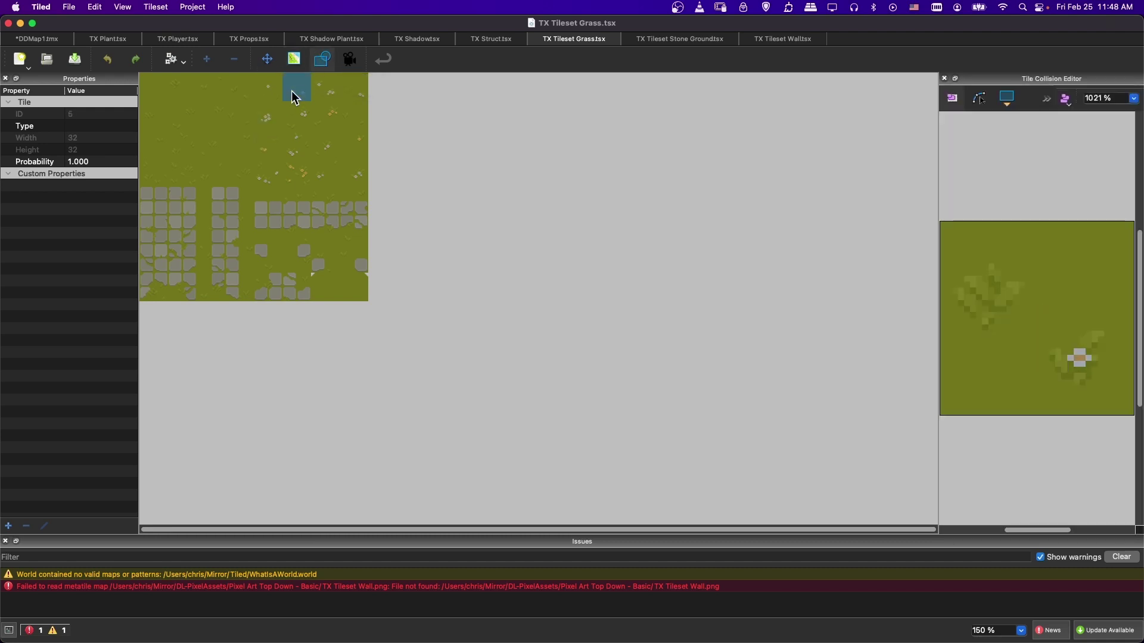
click(295, 122)
click(277, 140)
click(274, 166)
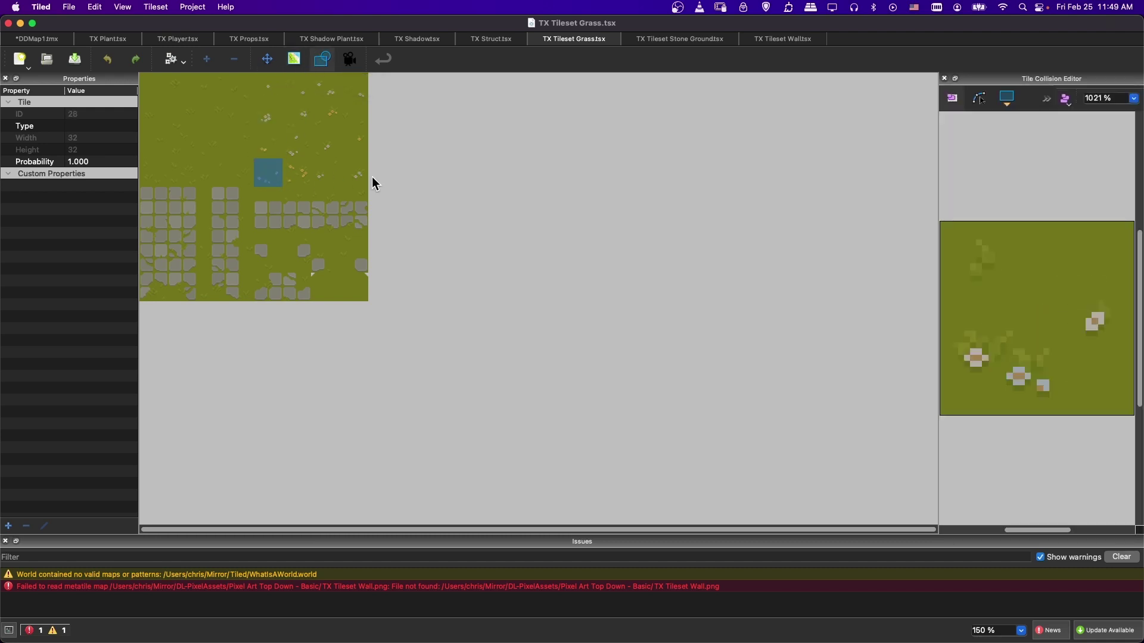
click(354, 173)
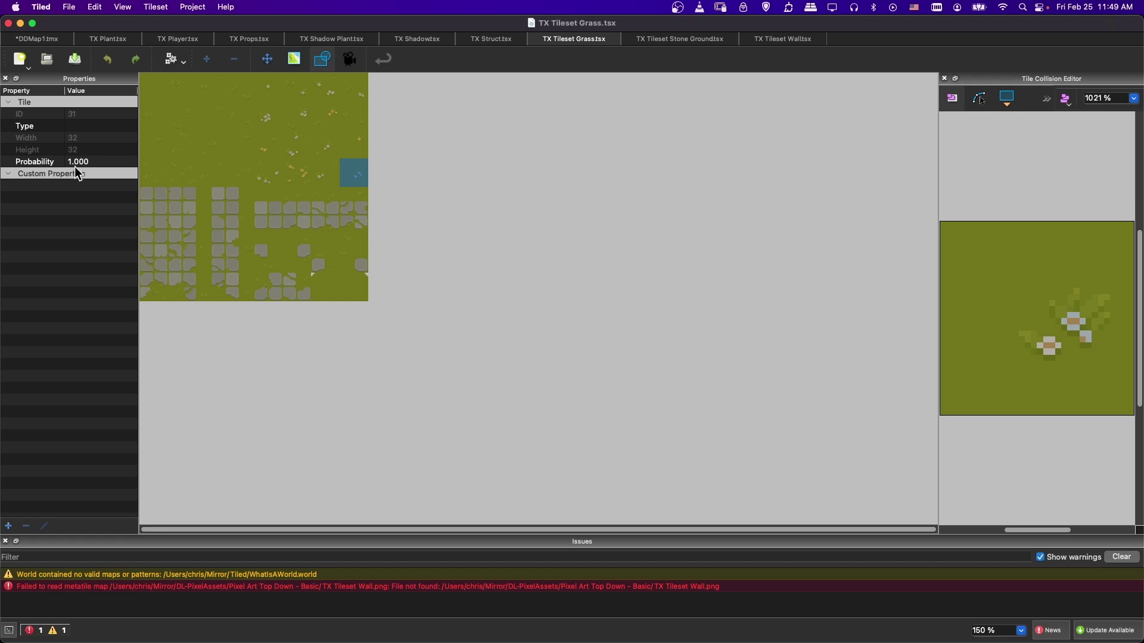
Step: Set the probability of the 4x4 grass tile block to 0.5
click(269, 96)
drag(280, 106, 356, 175)
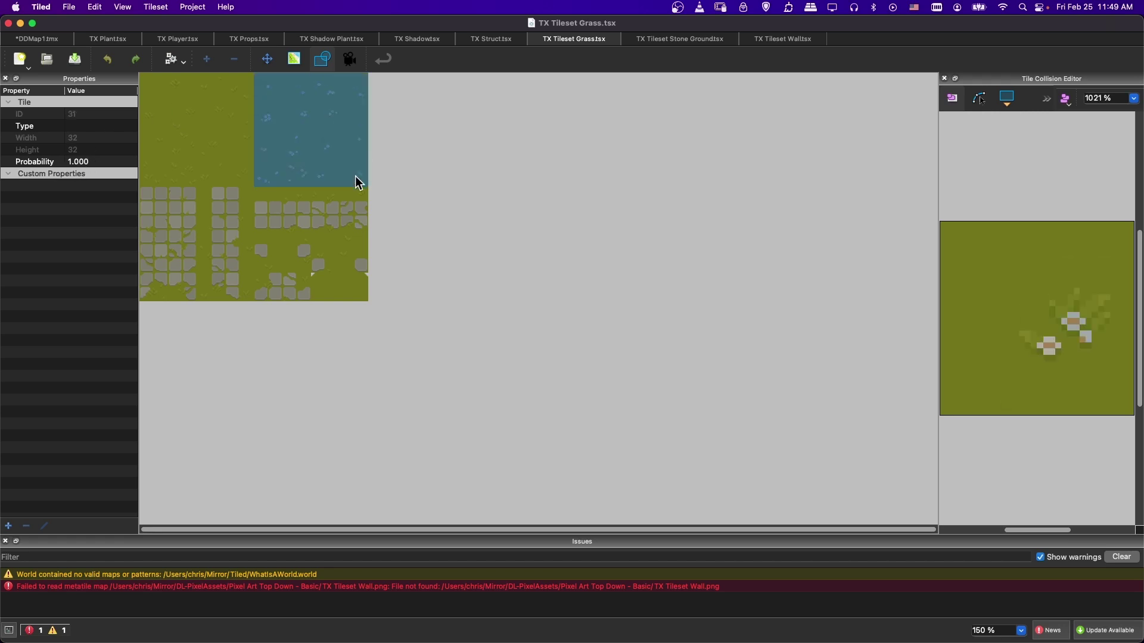
click(107, 161)
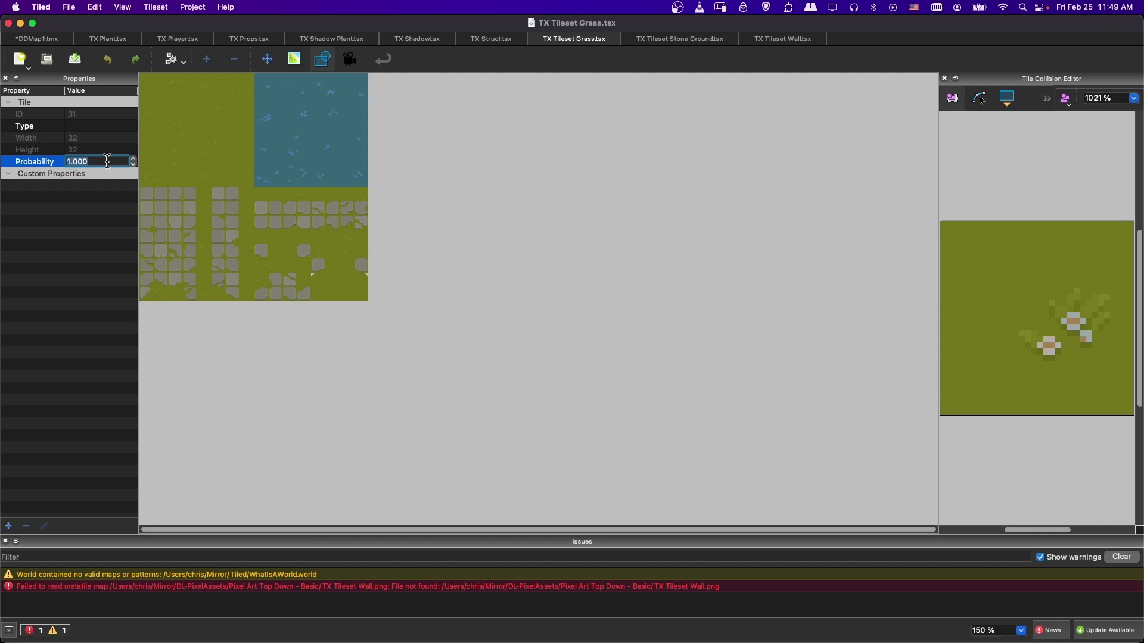
text(0.5)
key(Return)
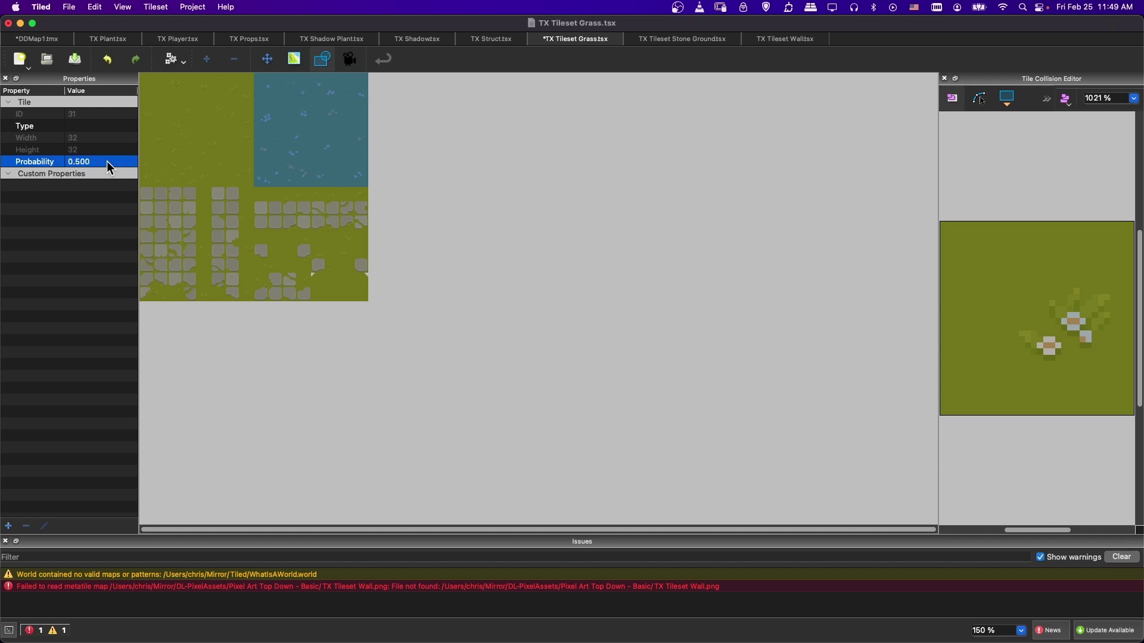
Step: Review individual grass tiles, then go back to the DDMap1 map
click(270, 116)
click(296, 171)
click(297, 115)
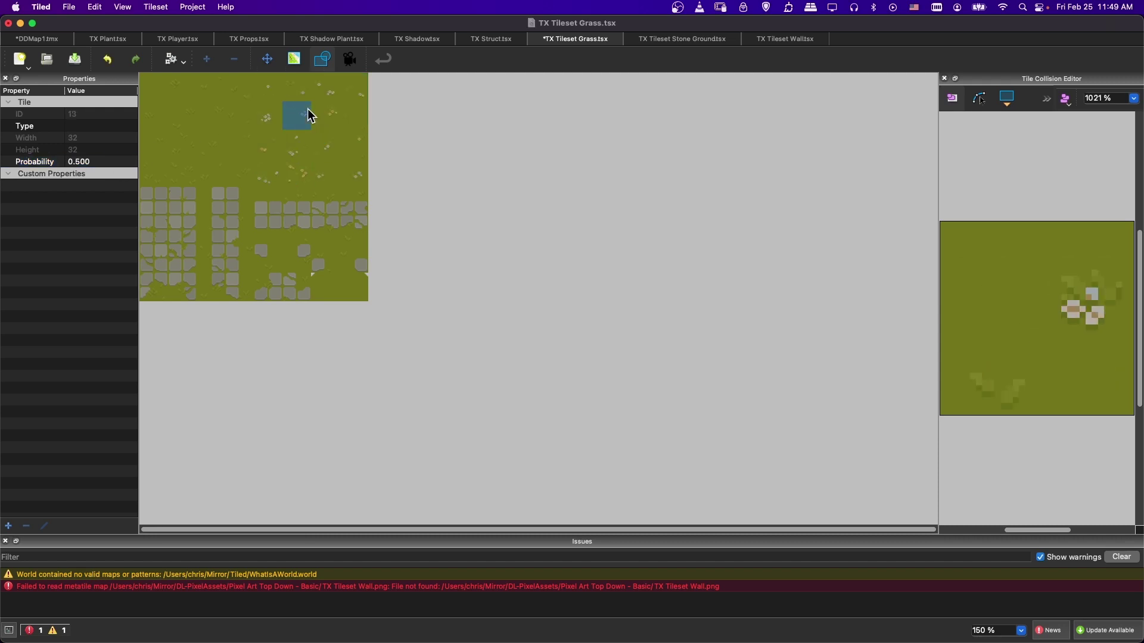
click(353, 91)
click(347, 167)
click(326, 173)
click(301, 112)
click(278, 89)
click(276, 146)
click(298, 148)
click(297, 116)
click(39, 39)
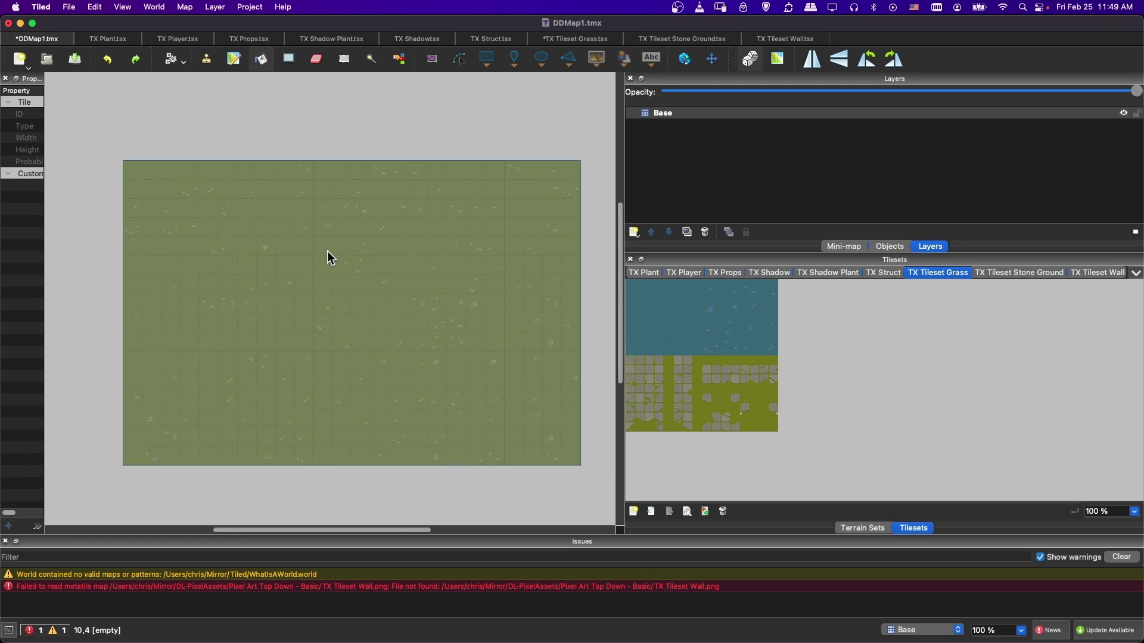
Step: Test a grass fill on the map, undo it, and reselect the 4x4 grass block
click(327, 253)
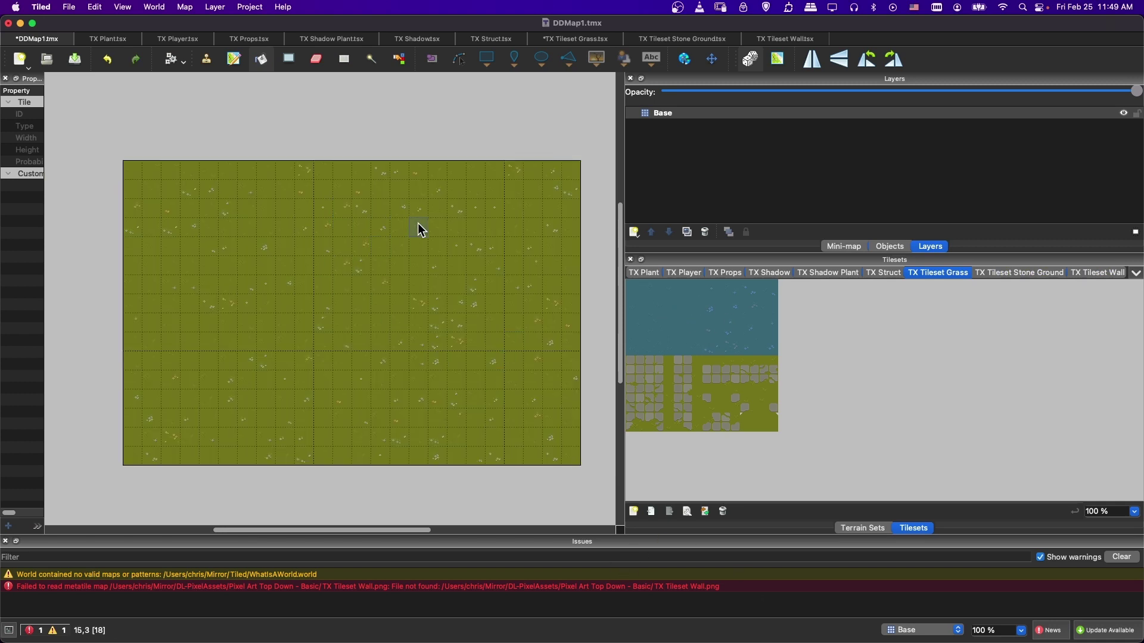
key(super+z)
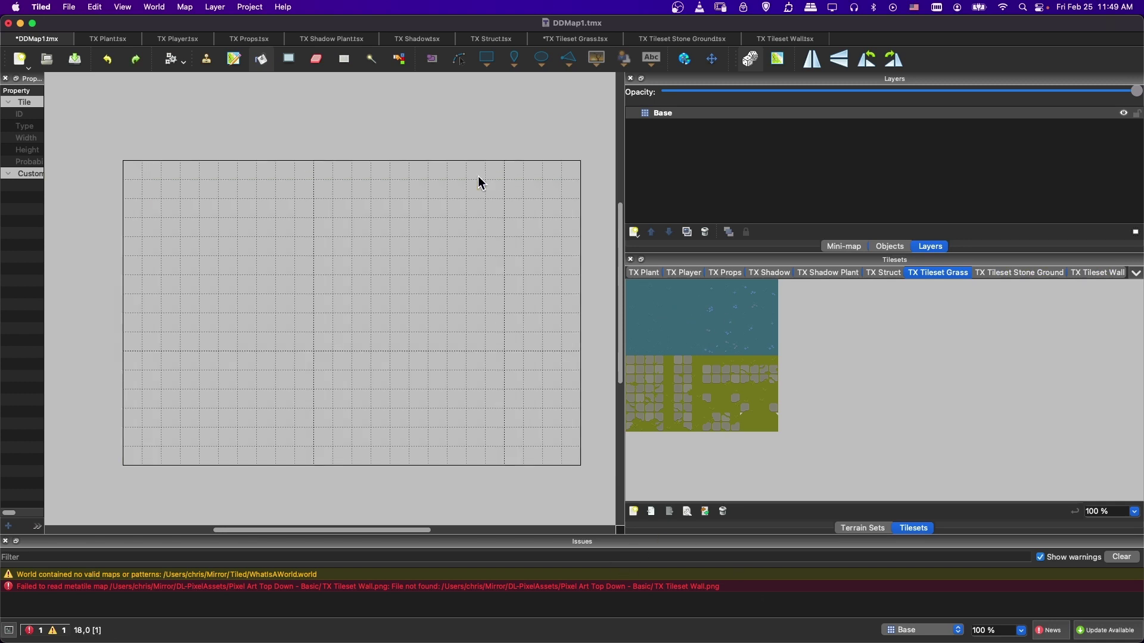
click(588, 38)
click(273, 85)
drag(274, 86, 355, 175)
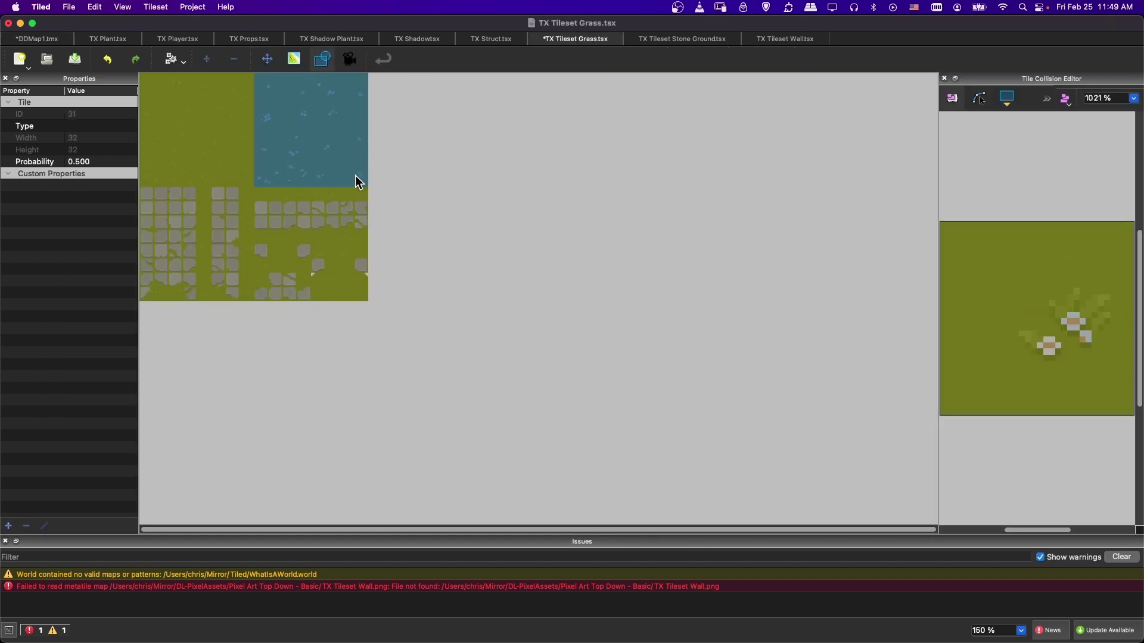
Step: Set the grass block's probability to 0.25 and bucket-fill DDMap1 with mixed grass
click(100, 162)
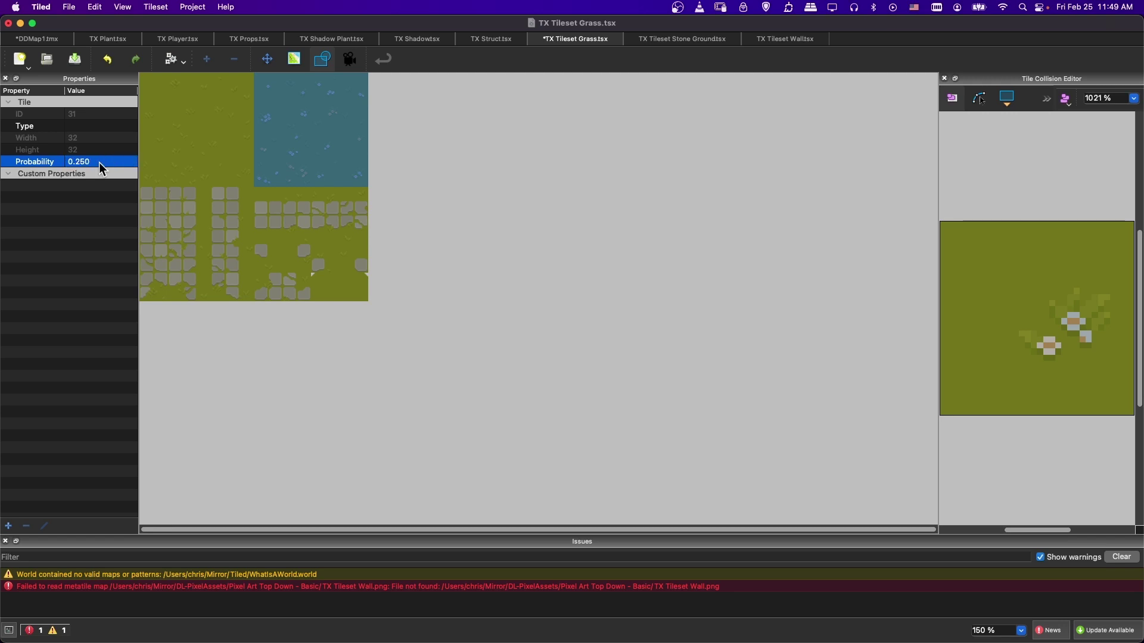
click(27, 38)
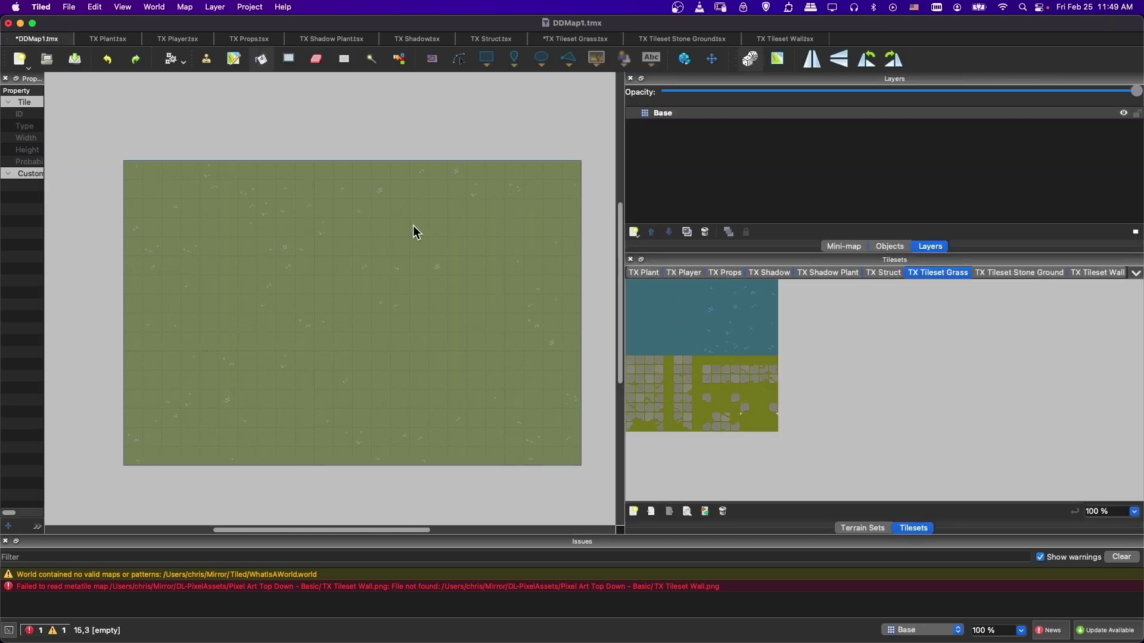
click(414, 230)
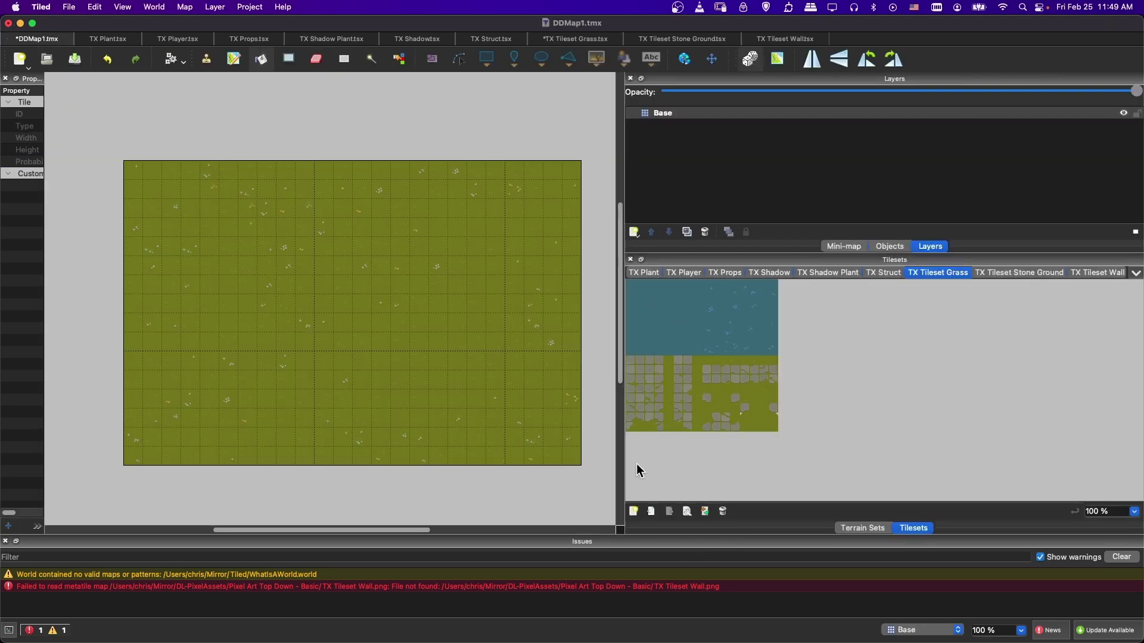
Step: Save the map and select the block of stone path tiles in the Grass tileset
key(super+s)
drag(647, 359, 661, 373)
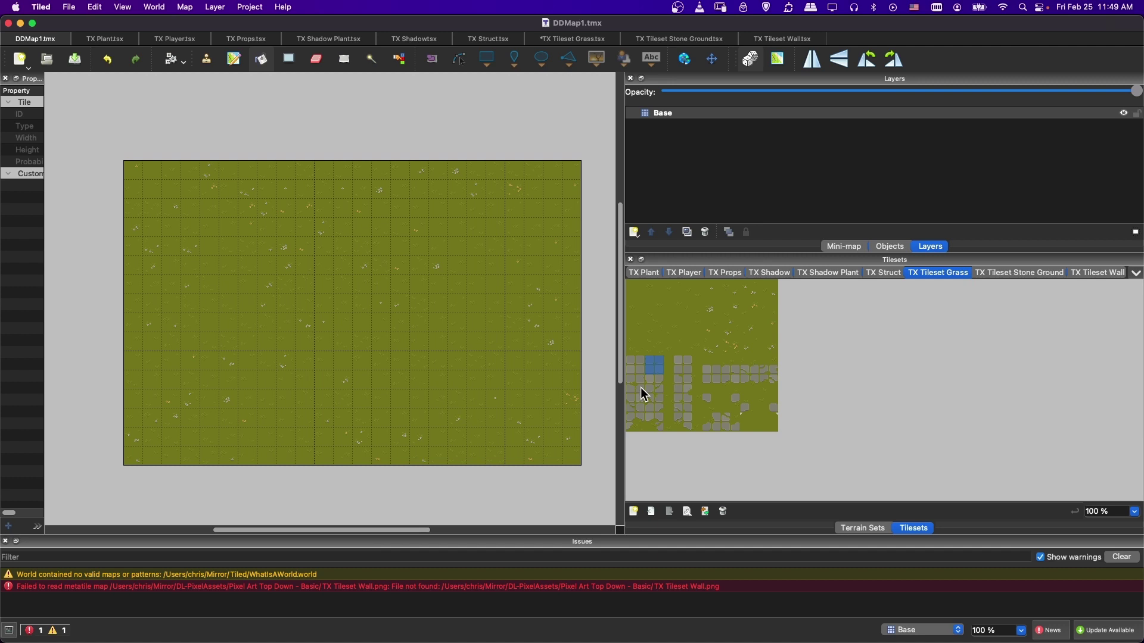
drag(650, 410, 661, 396)
drag(631, 360, 658, 427)
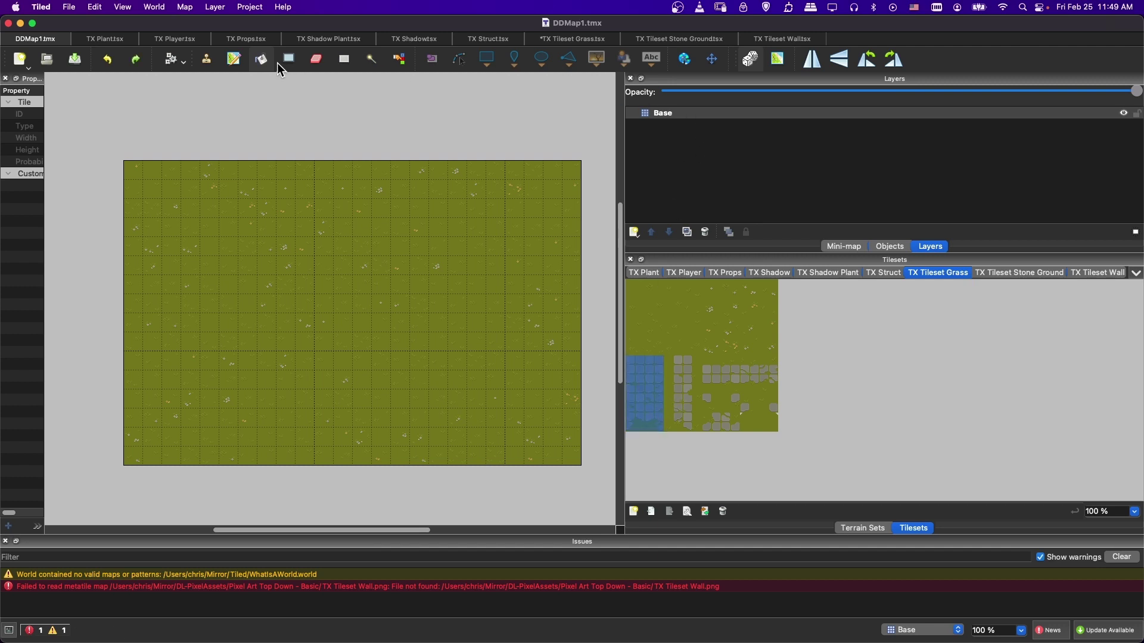
Step: Paint a trial stone path with the Stamp Brush, then undo it
click(206, 63)
click(337, 359)
mouse_move(337, 359)
mouse_down()
mouse_move(346, 320)
mouse_move(502, 319)
mouse_up()
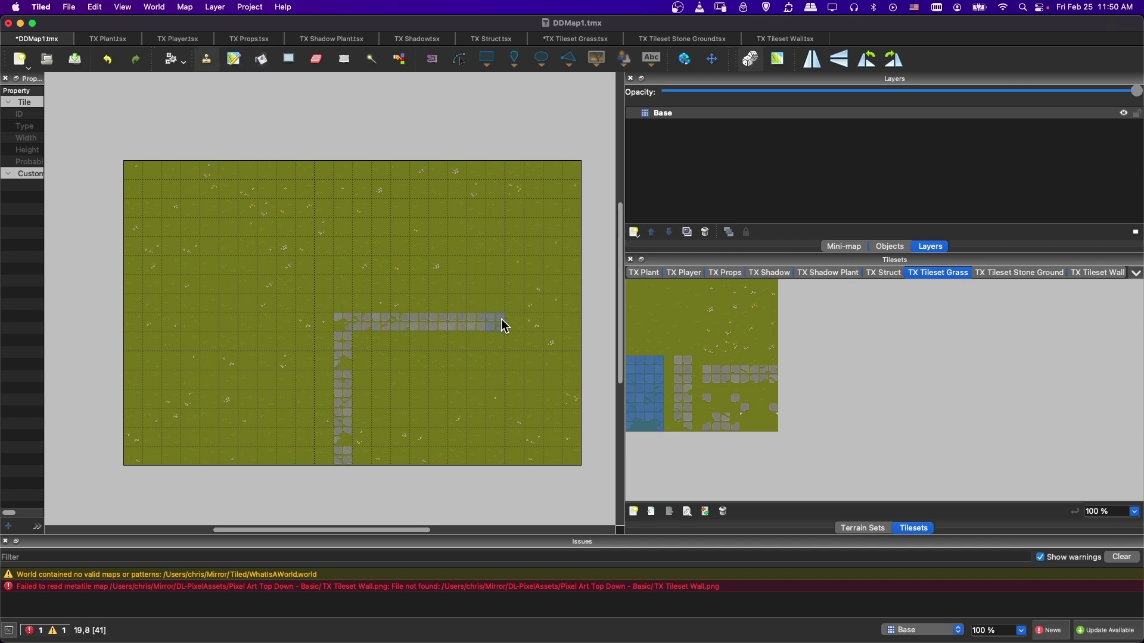
scroll(518, 387, right, 1)
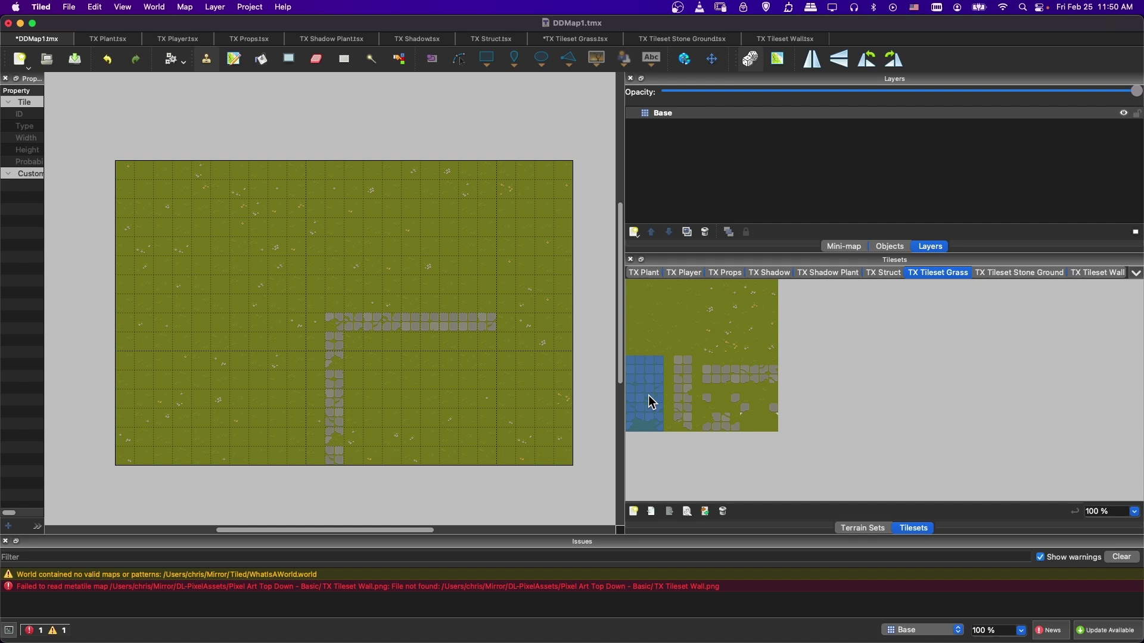
drag(642, 396, 628, 410)
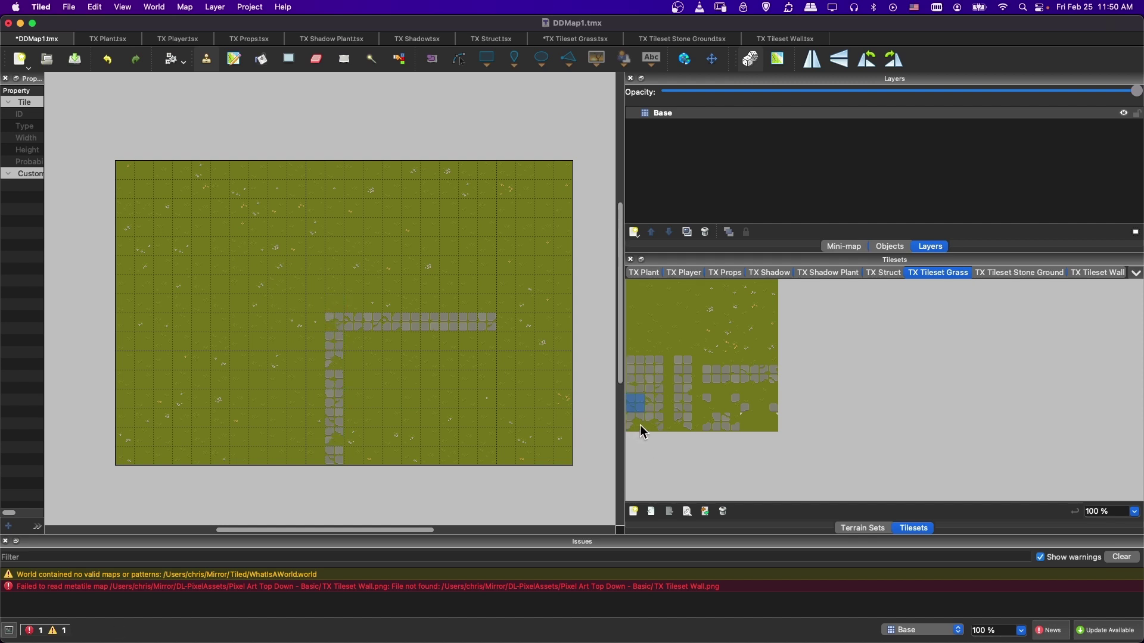
click(334, 339)
key(super+z)
key(super+z)
key(super+z)
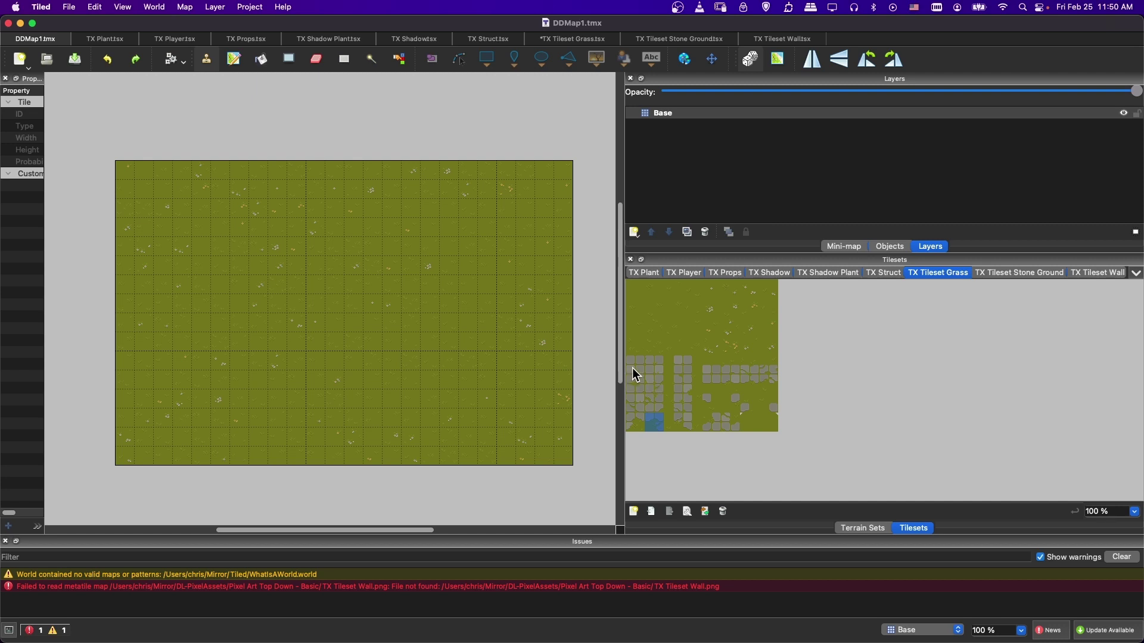
Step: Paint an L-shaped stone path up from the bottom edge and right, plus a left branch
drag(633, 367, 659, 409)
click(332, 444)
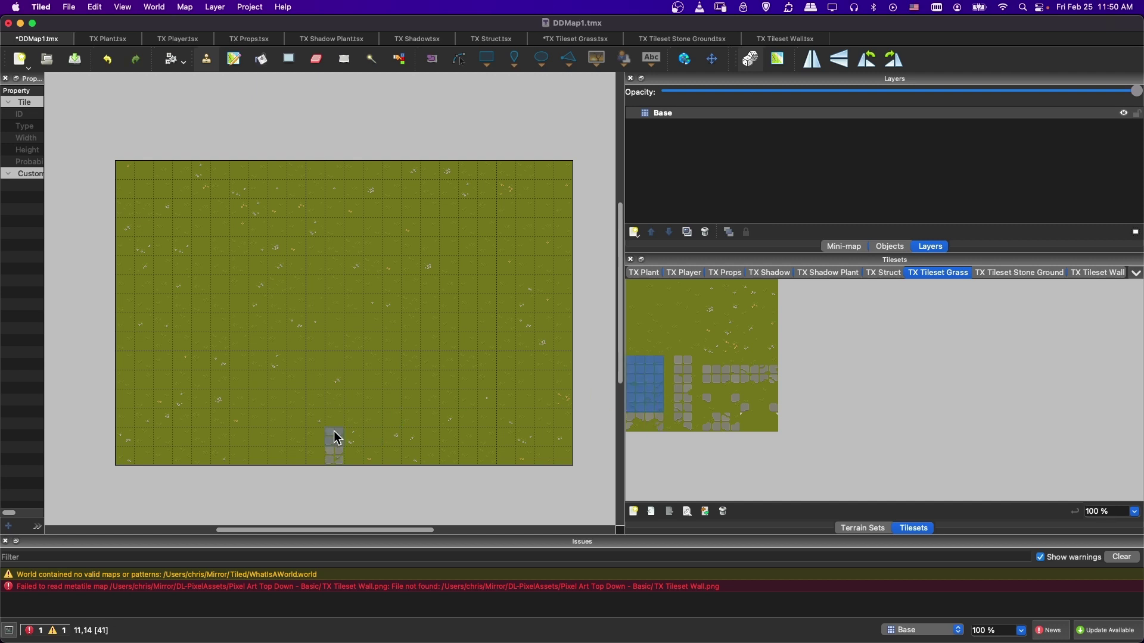
mouse_move(334, 437)
mouse_down()
mouse_move(337, 326)
mouse_move(559, 324)
mouse_move(585, 342)
mouse_up()
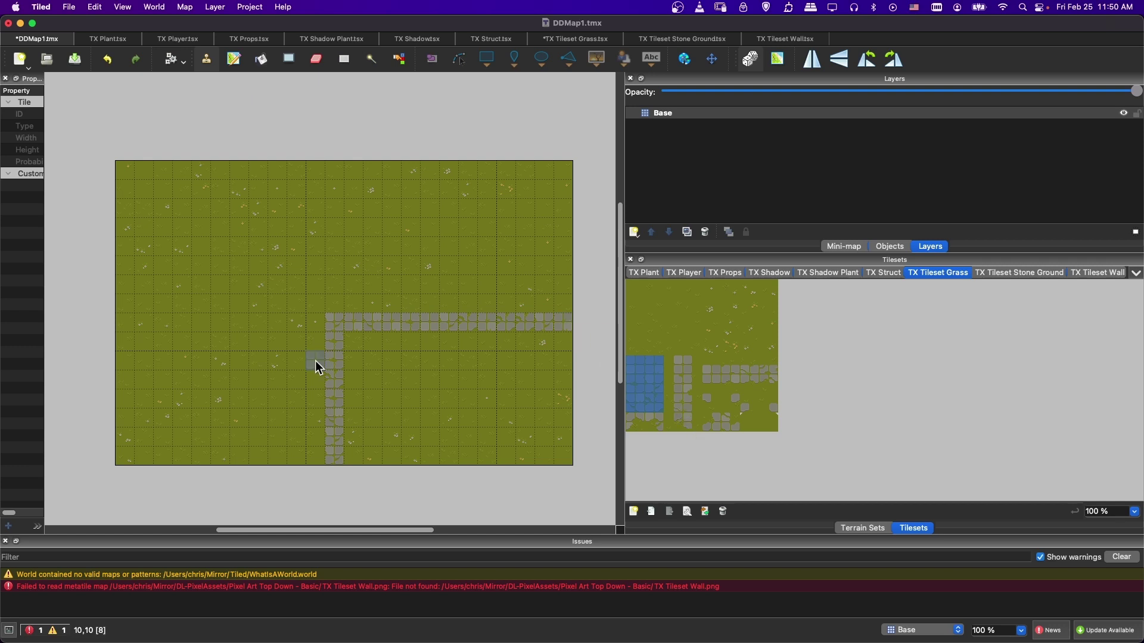
mouse_move(316, 360)
mouse_down()
mouse_move(241, 360)
mouse_move(241, 319)
mouse_up()
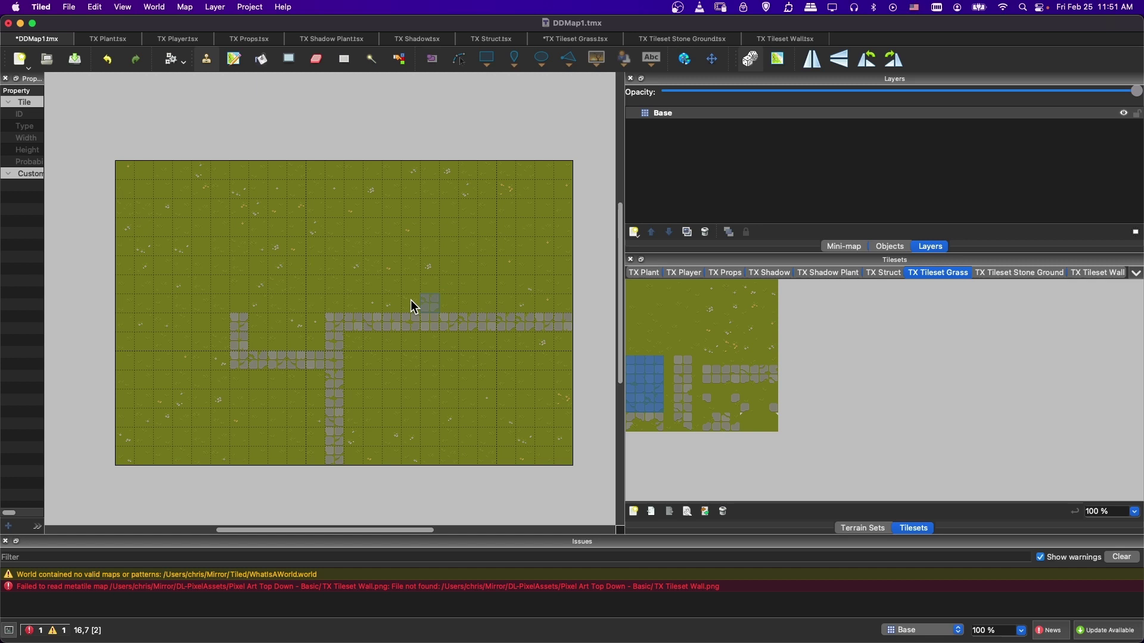
click(882, 273)
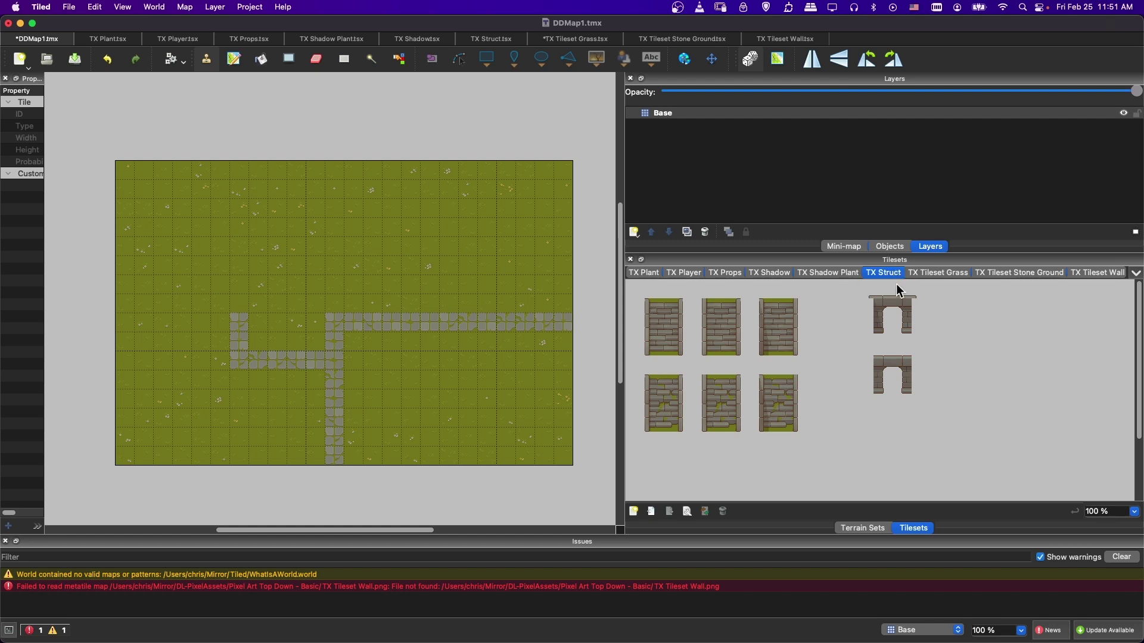
Step: Add a new tile layer named Level2
click(634, 233)
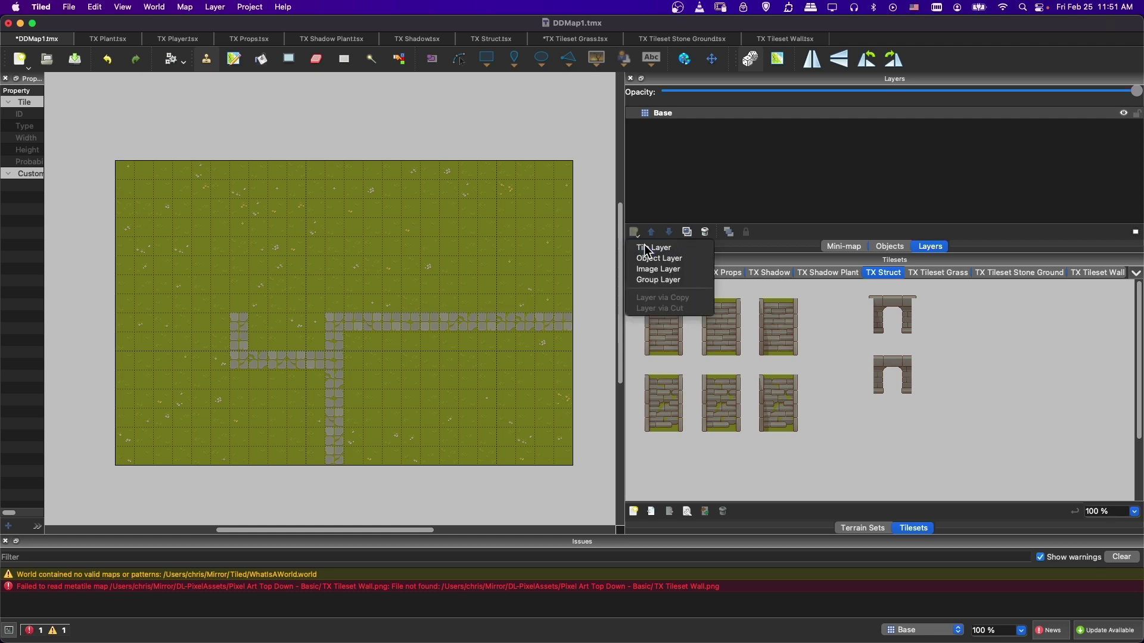
click(647, 247)
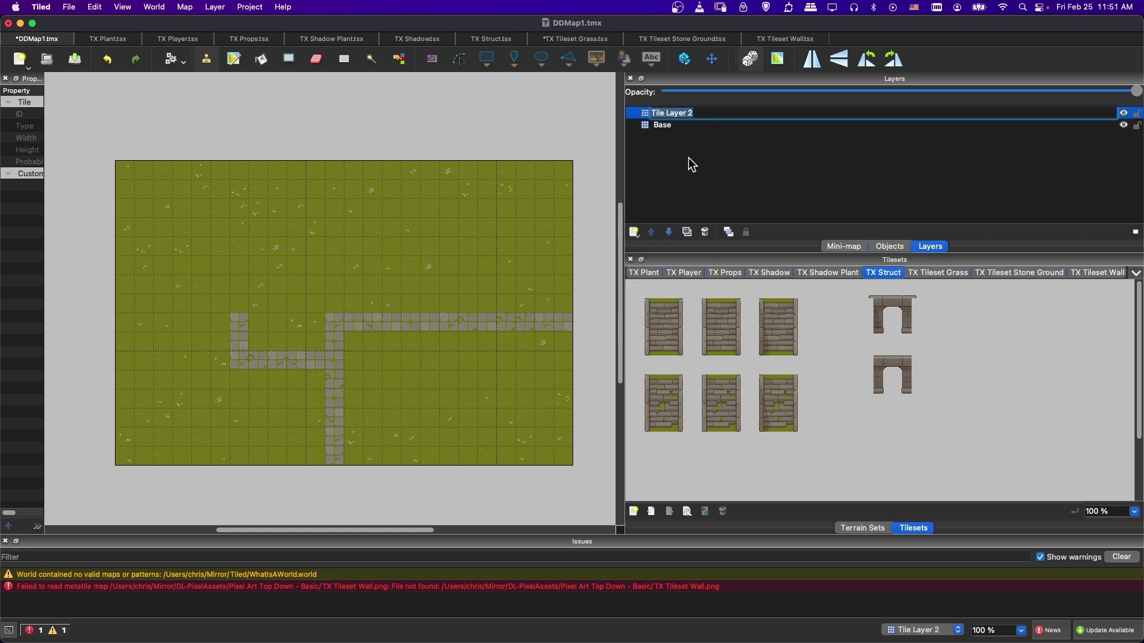
text(Level2)
key(Return)
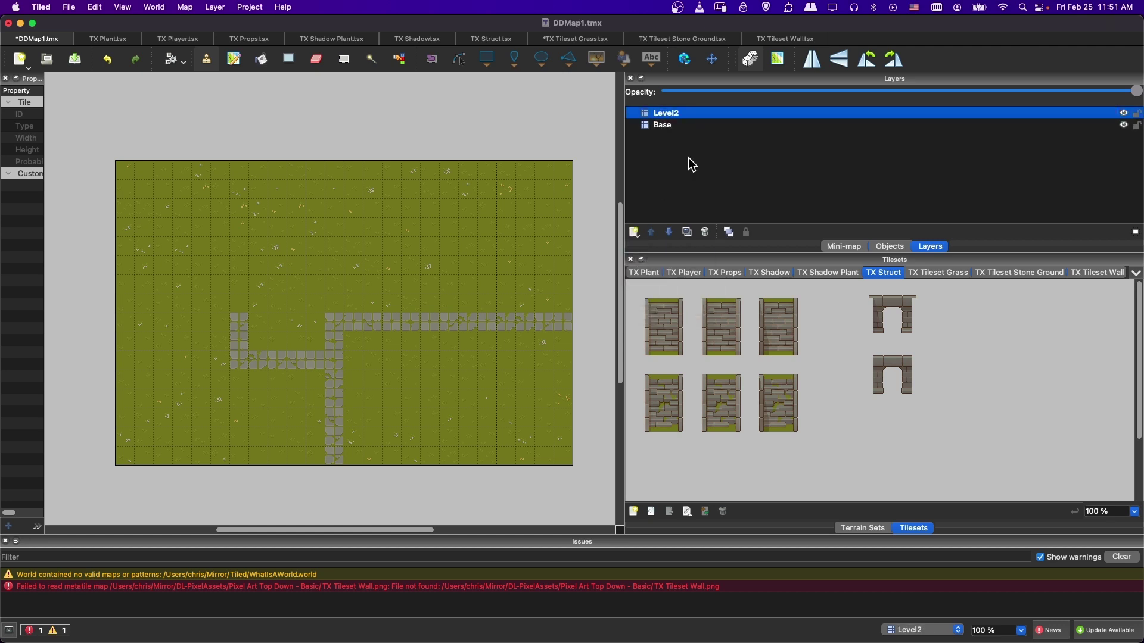
Step: With Random Mode off, stamp the middle TX Struct stone tile above the path's left end
click(711, 310)
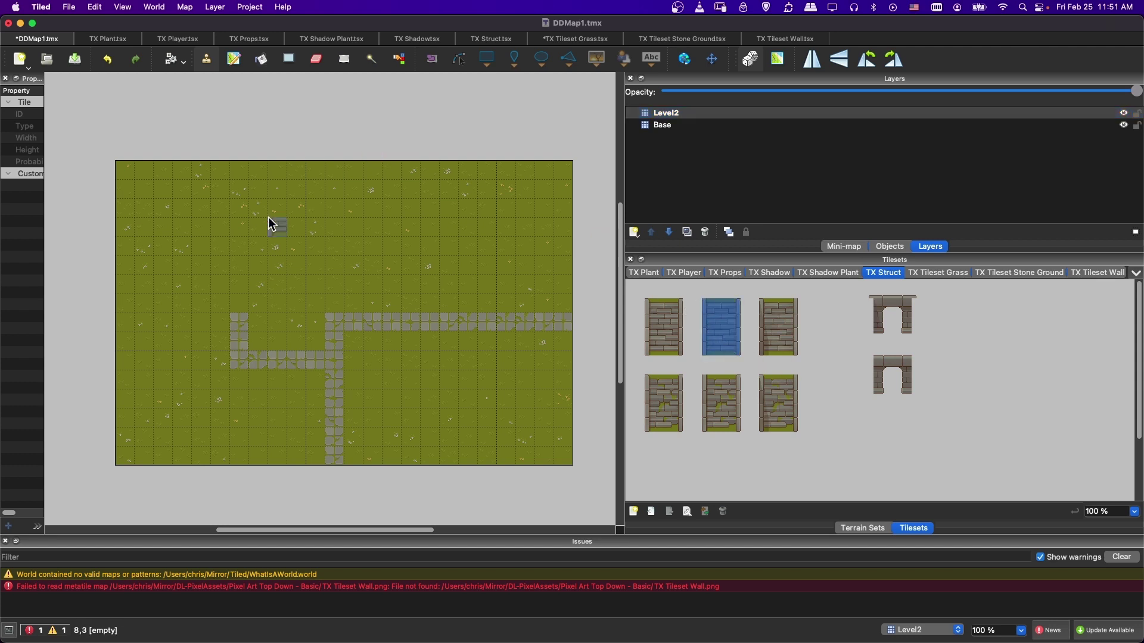
key(d)
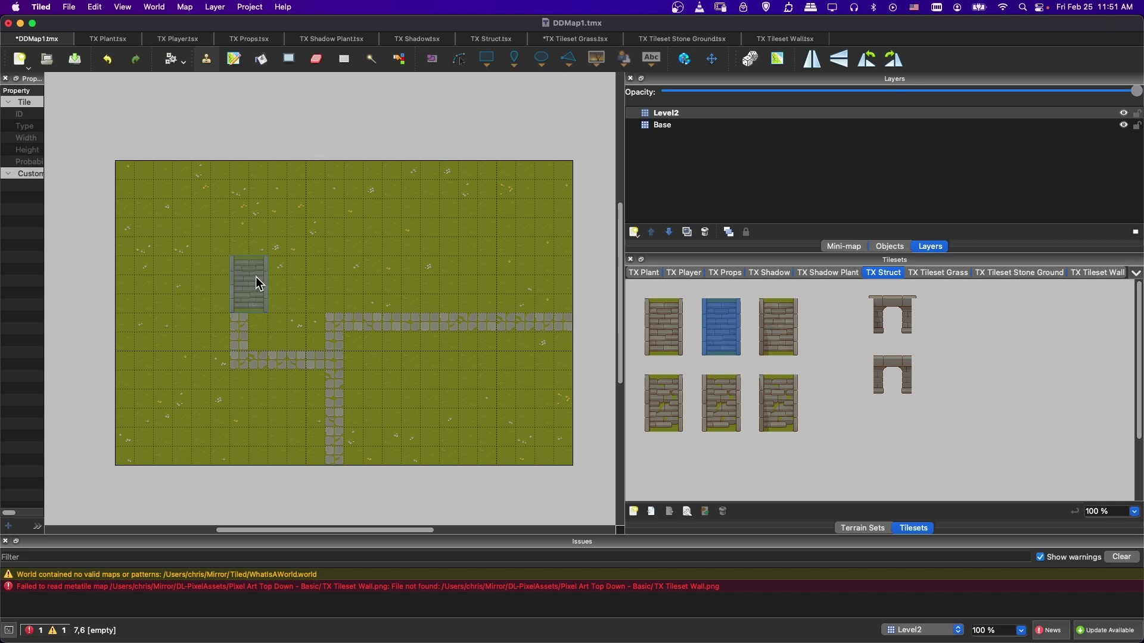
click(256, 277)
Step: Widen the left path branch by two tiles on Base, then ready Level2 with wall tiles
click(933, 272)
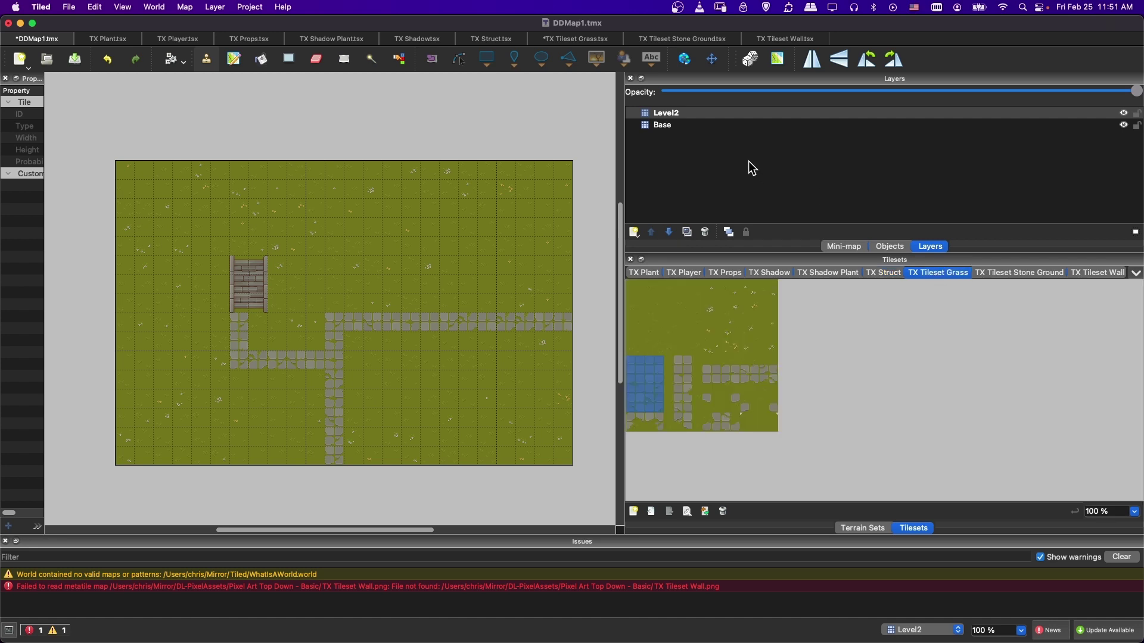
click(683, 126)
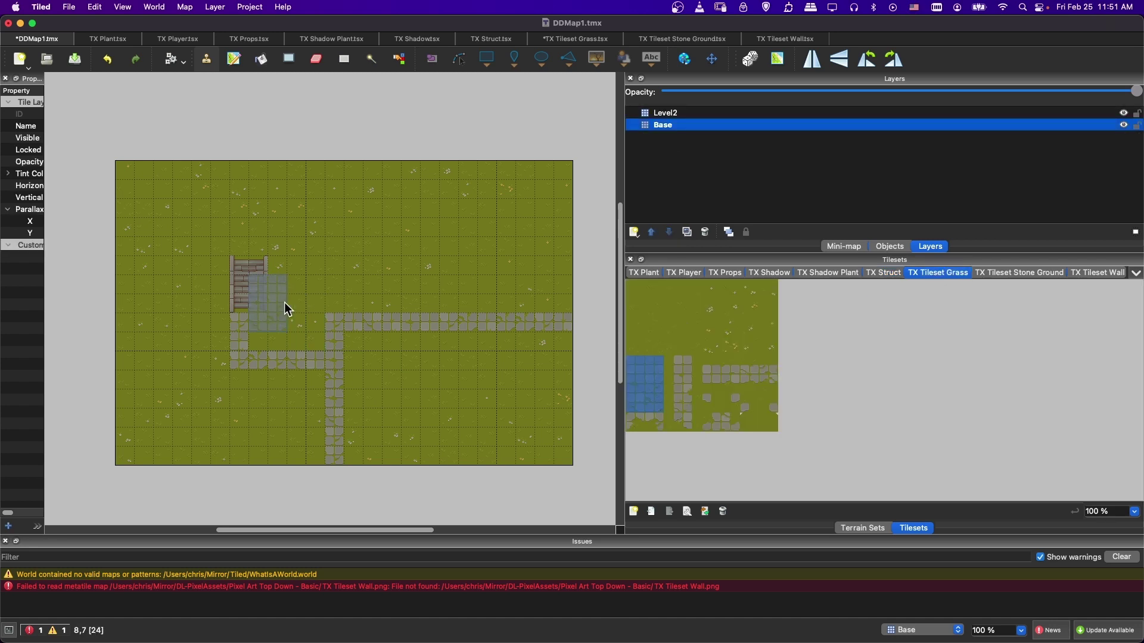
click(750, 59)
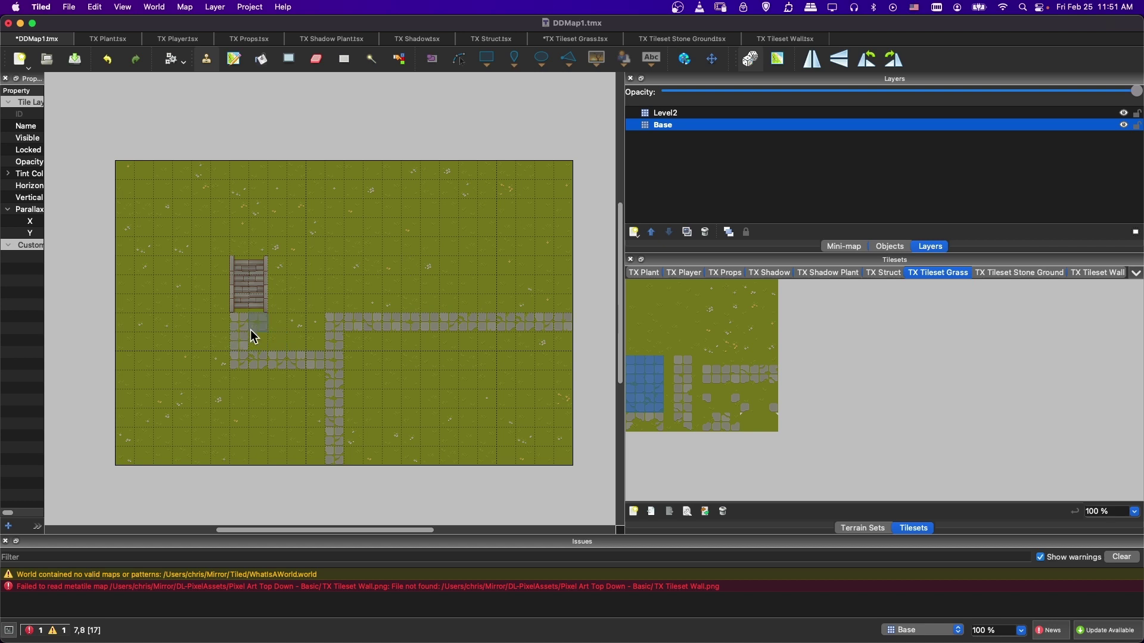
drag(256, 342, 258, 332)
click(665, 113)
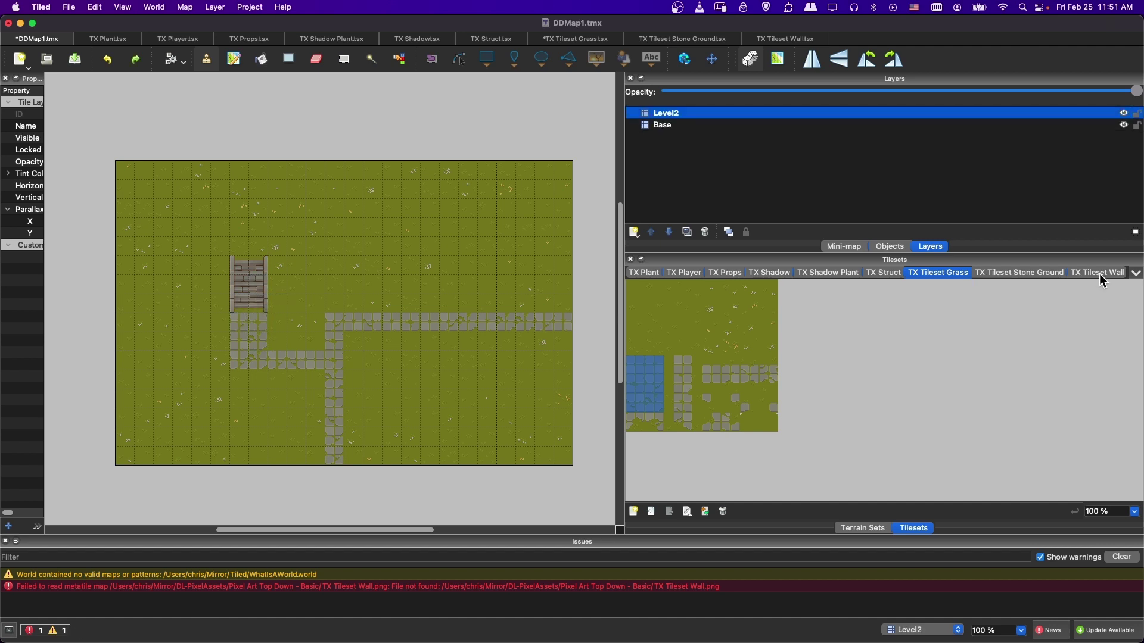
click(1100, 273)
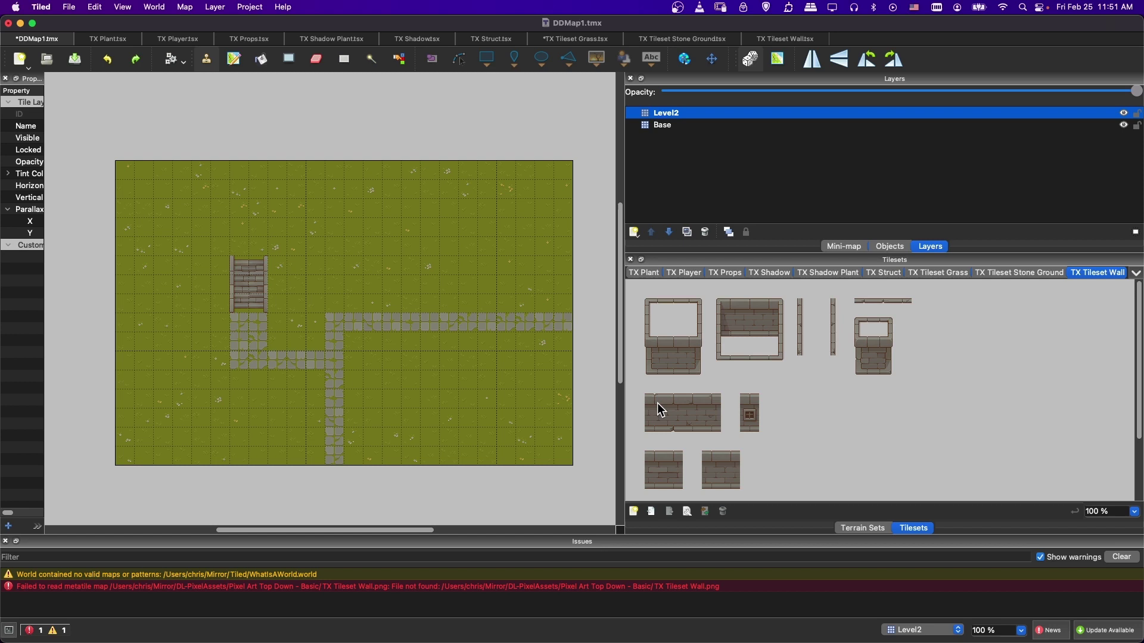
Step: Stamp the wide wall piece on both sides of the stairs
drag(653, 411, 657, 420)
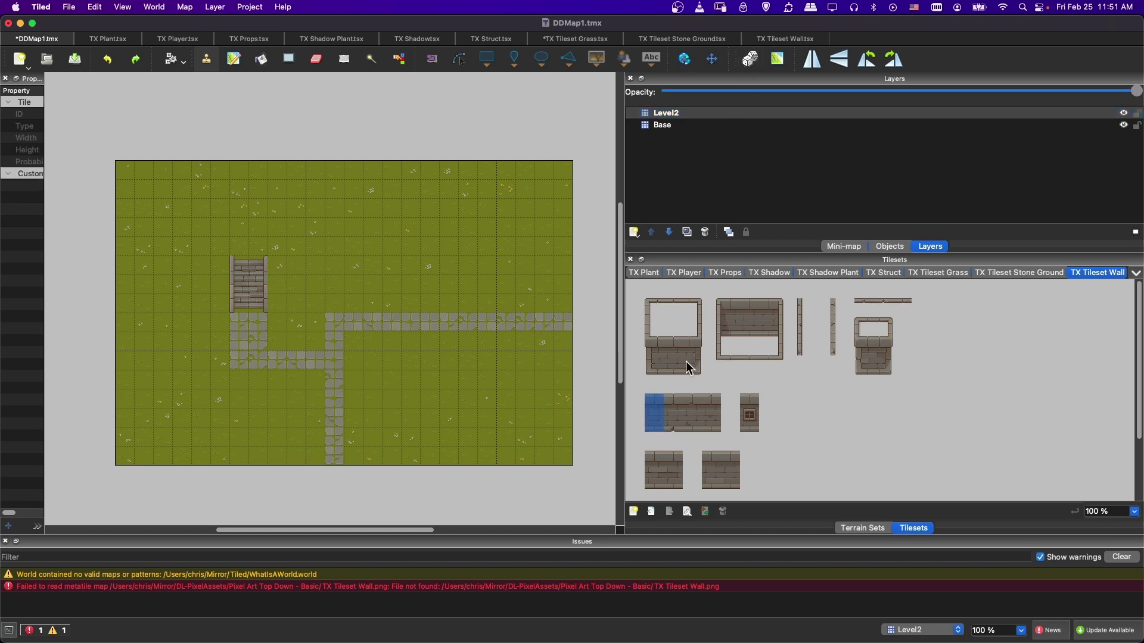
drag(662, 410, 703, 424)
click(202, 285)
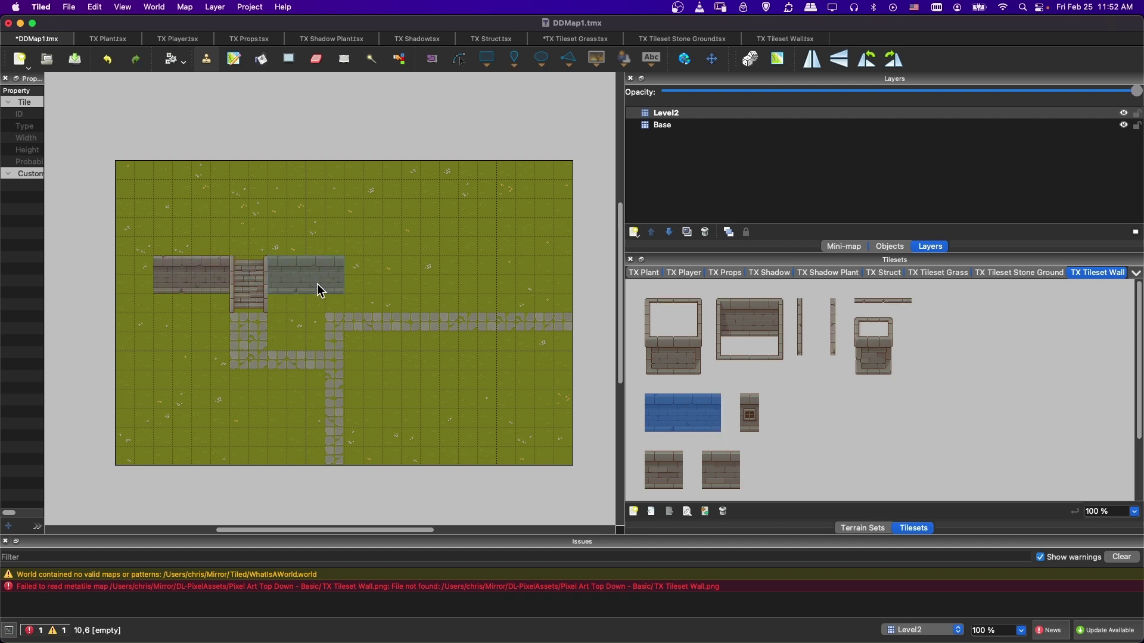
click(317, 288)
Step: Paint thin vertical wall strips up from each wall end to the map's top edge
drag(806, 303, 807, 351)
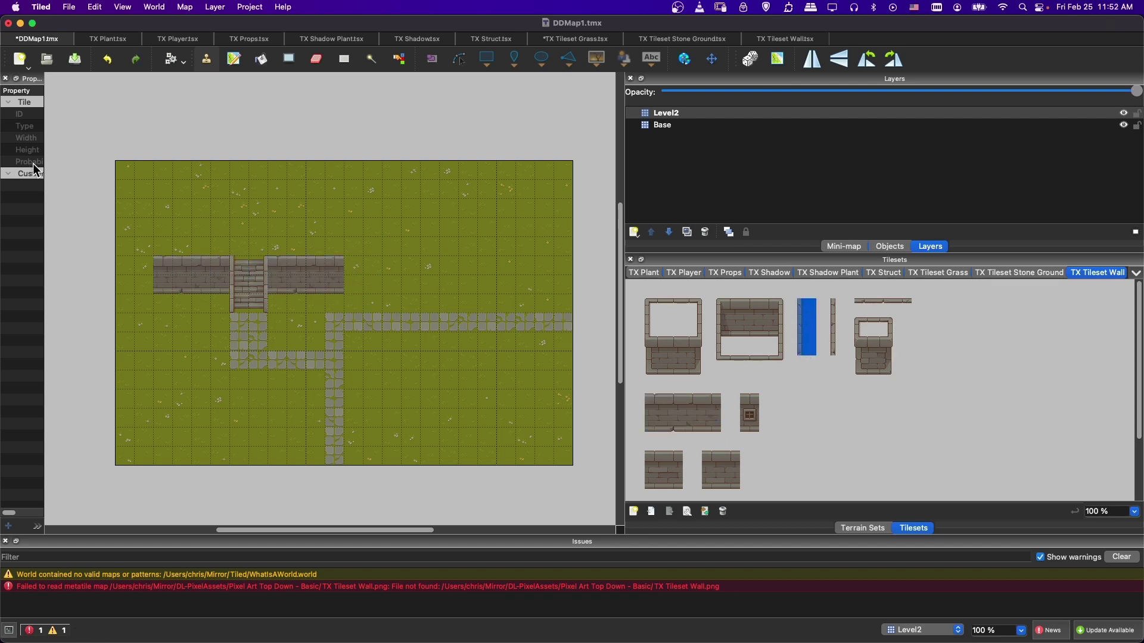
click(160, 227)
click(158, 188)
click(833, 322)
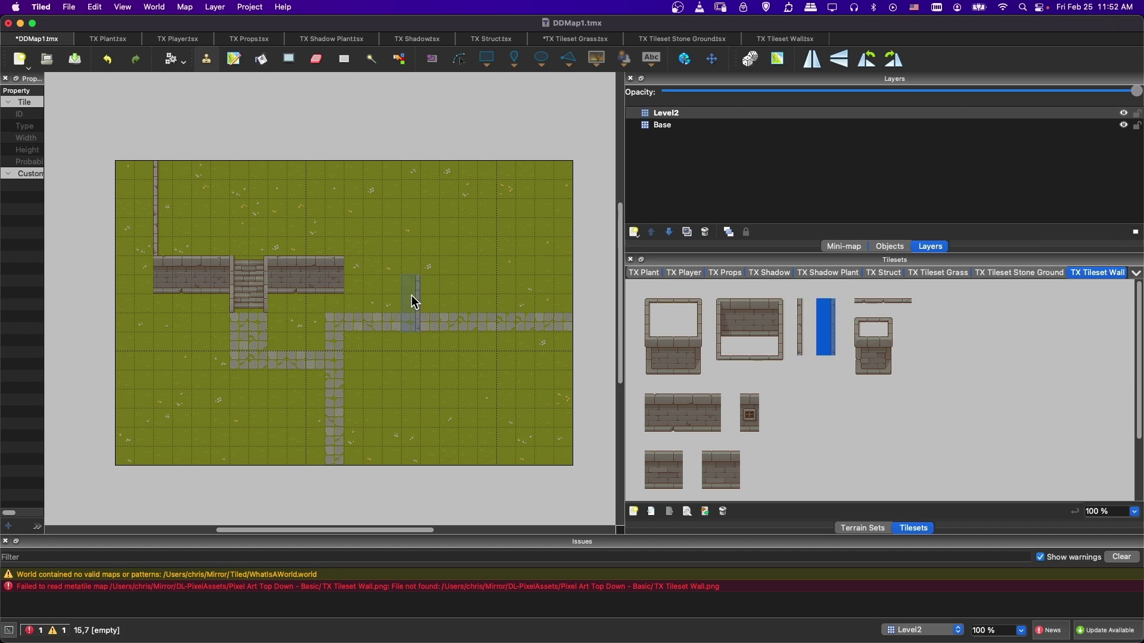
mouse_move(327, 229)
mouse_down()
mouse_move(331, 205)
mouse_move(342, 223)
mouse_up()
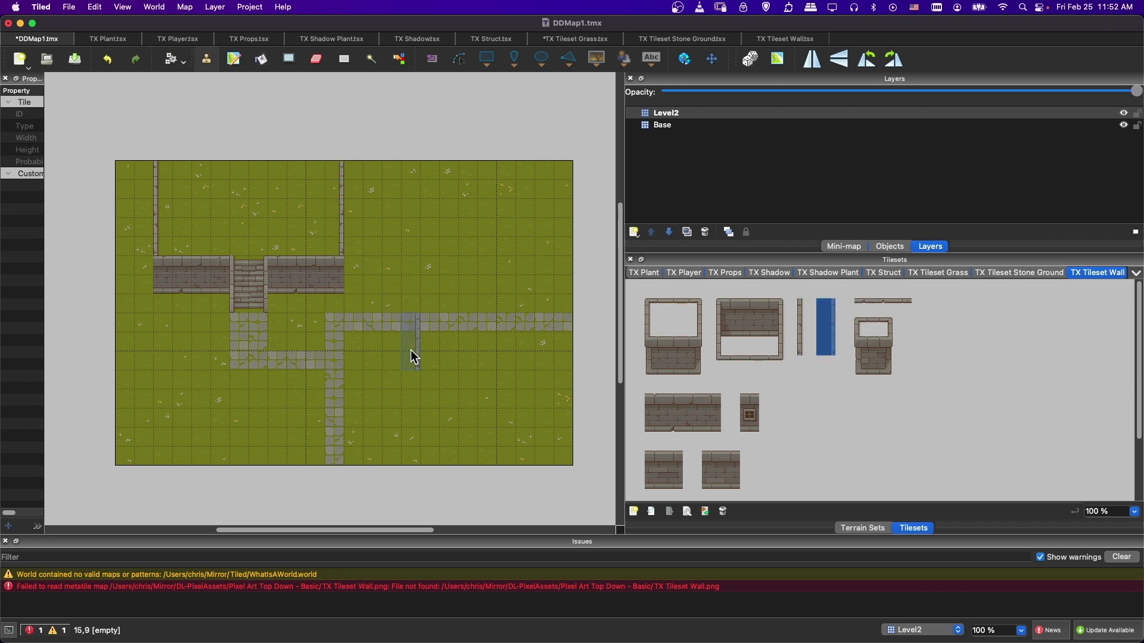
click(1019, 273)
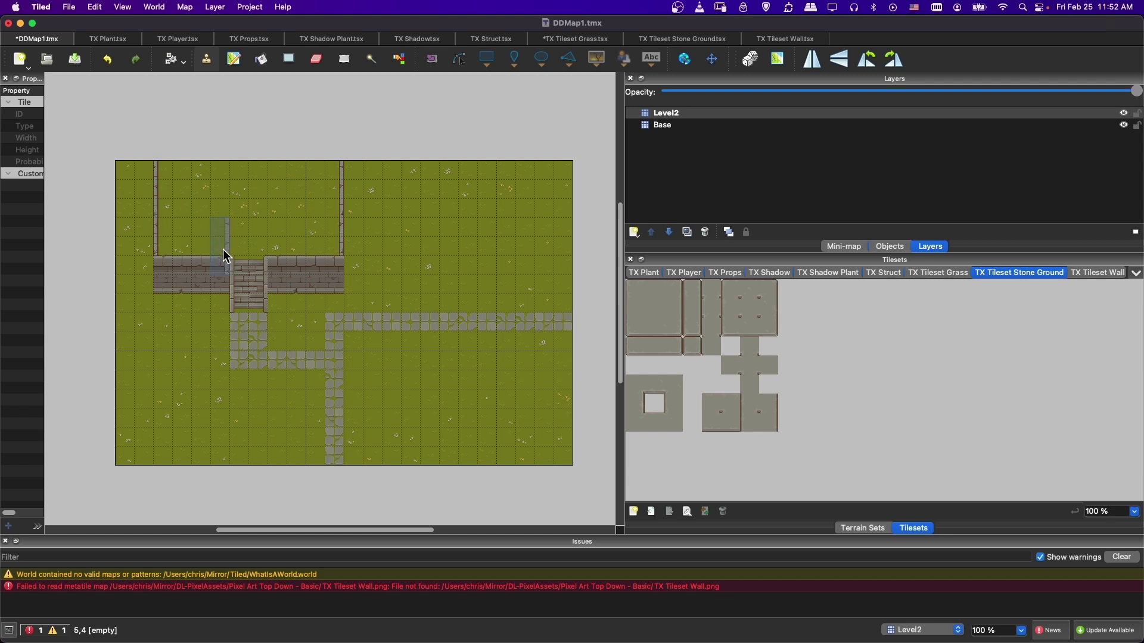
Step: Try a column of stone floor tiles, then a grass block, and return to stone ground tiles
drag(654, 288, 654, 327)
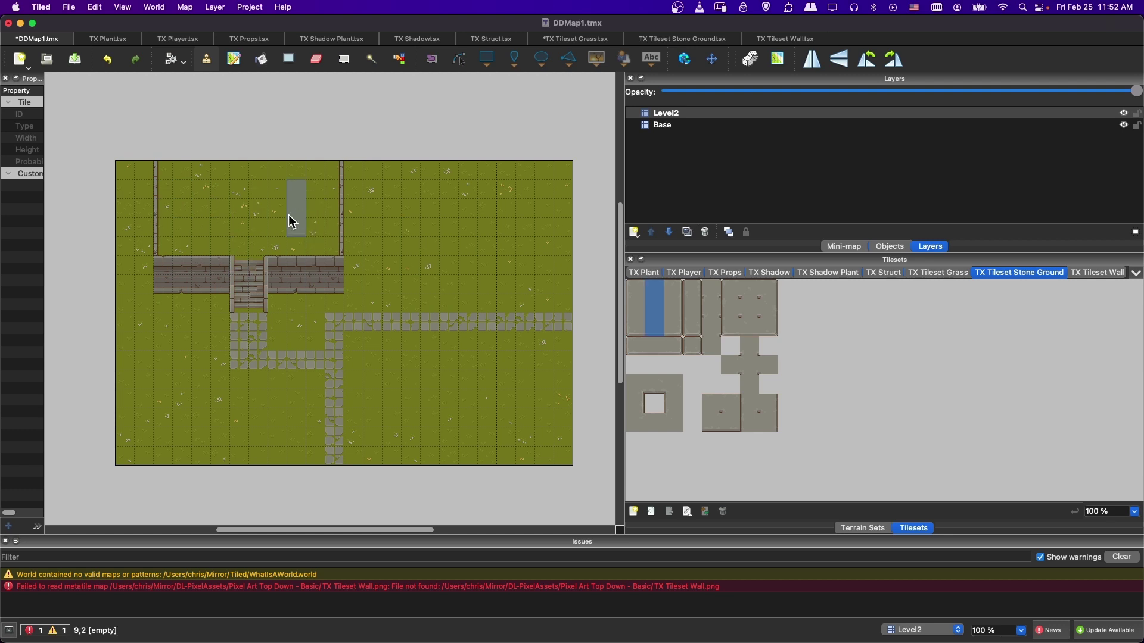
right_drag(165, 238, 119, 185)
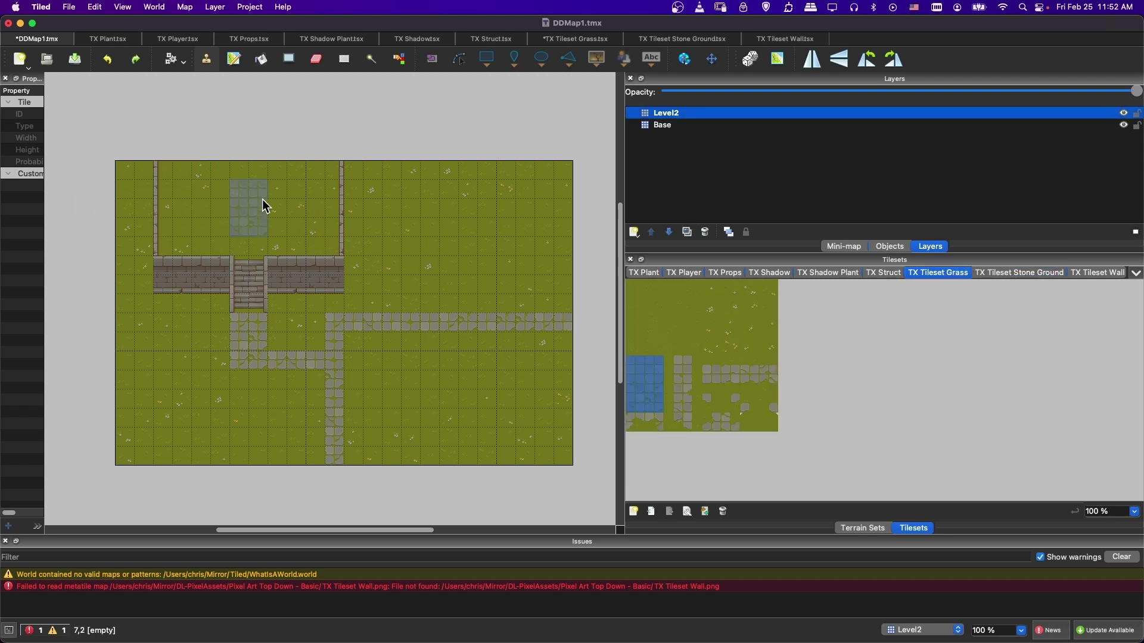
click(1013, 273)
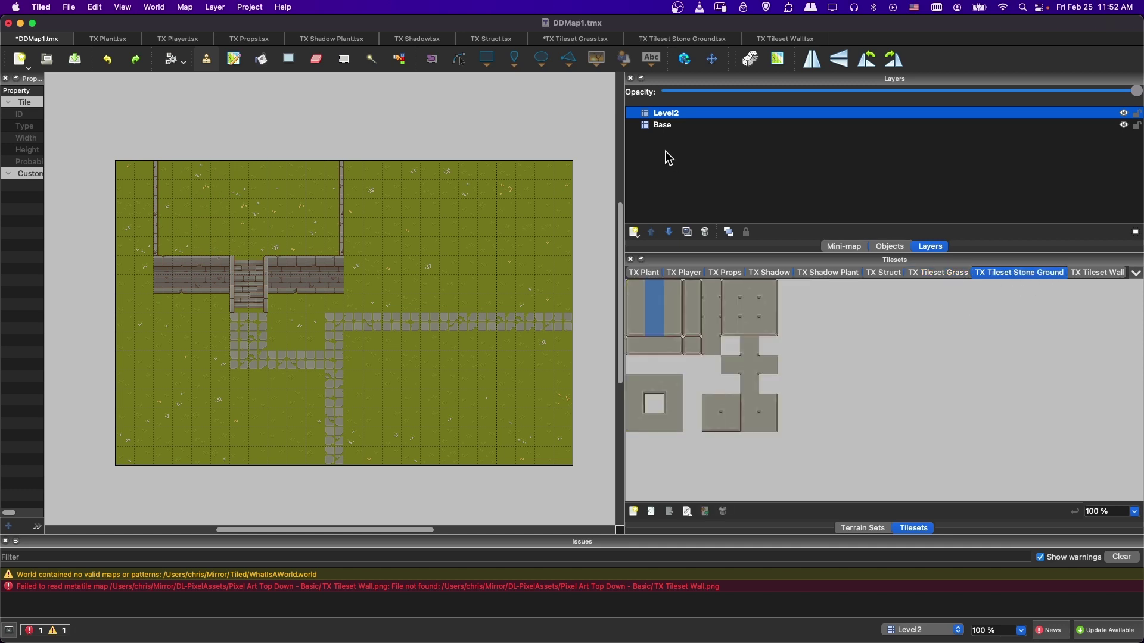
Step: Rename the Level2 layer to Walls
double_click(665, 114)
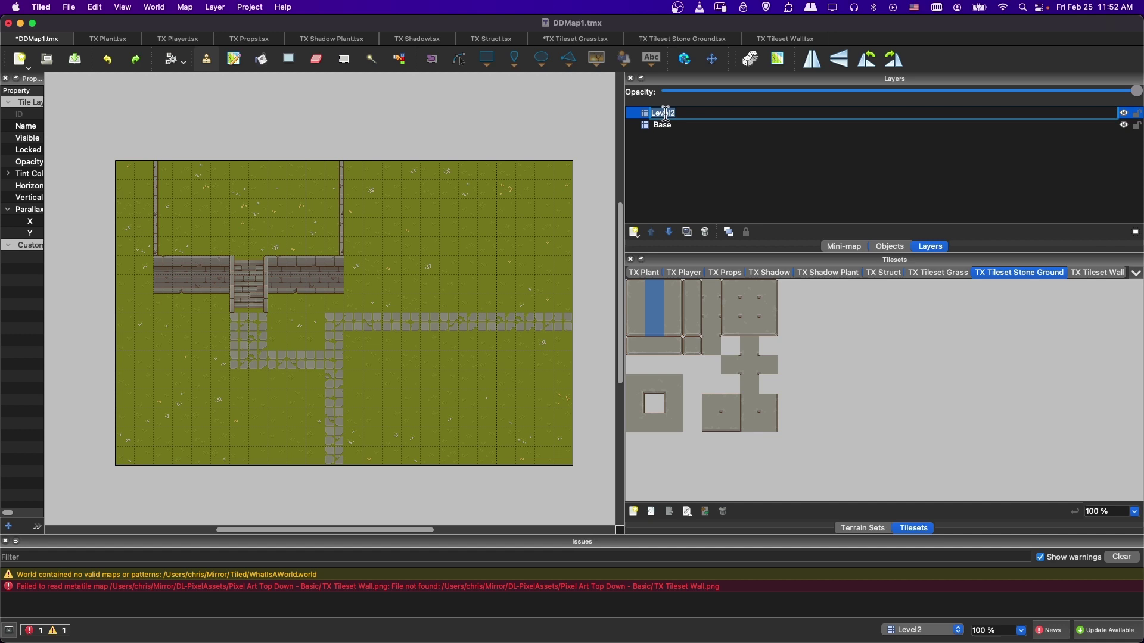
text(Walls)
key(Return)
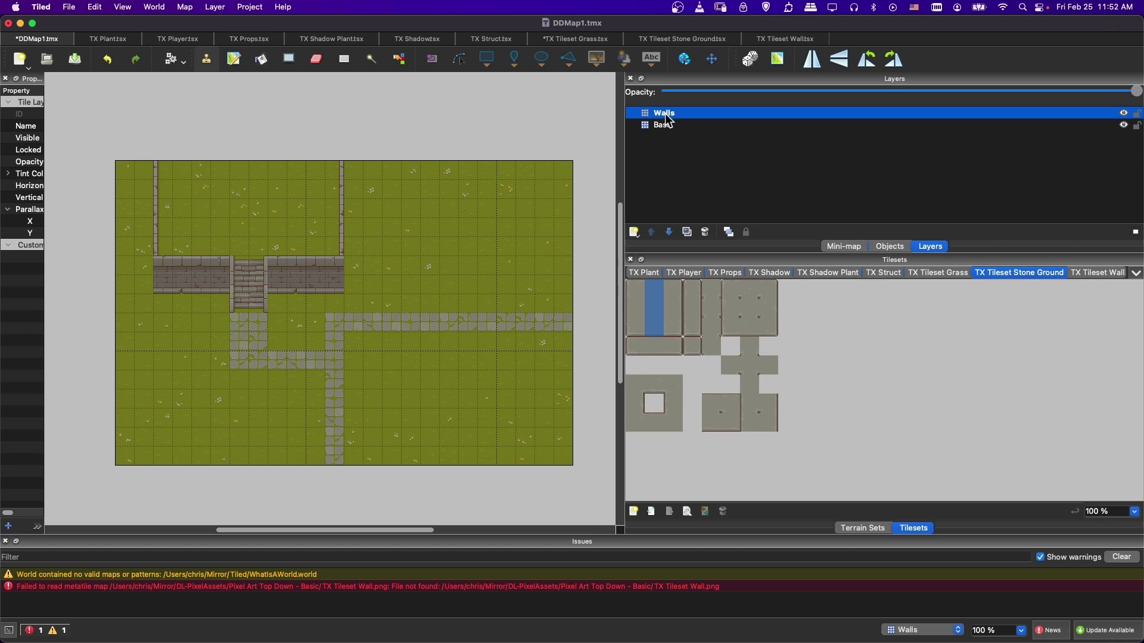
Step: Add a new tile layer named Level2 and place it below Walls
click(633, 233)
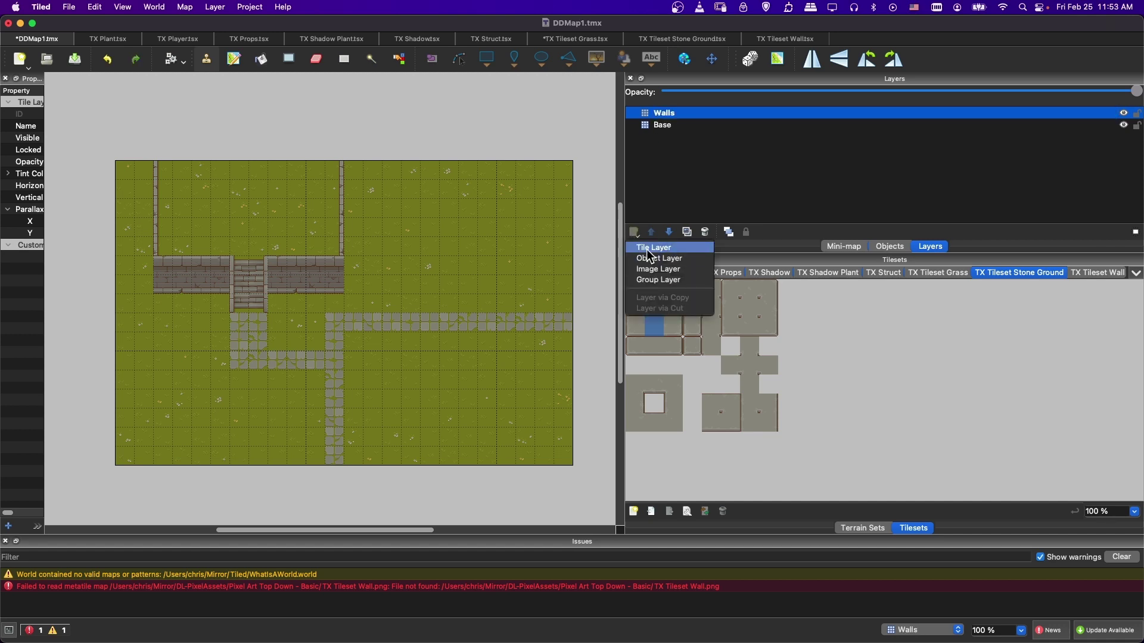
click(647, 249)
text(G)
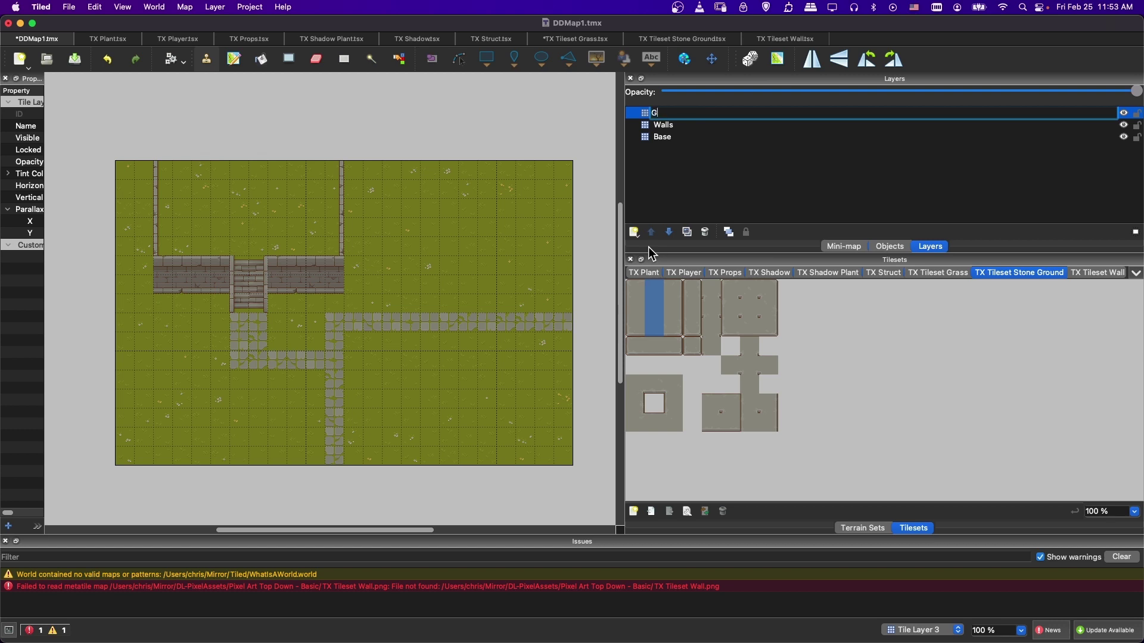
text(evel2)
key(Return)
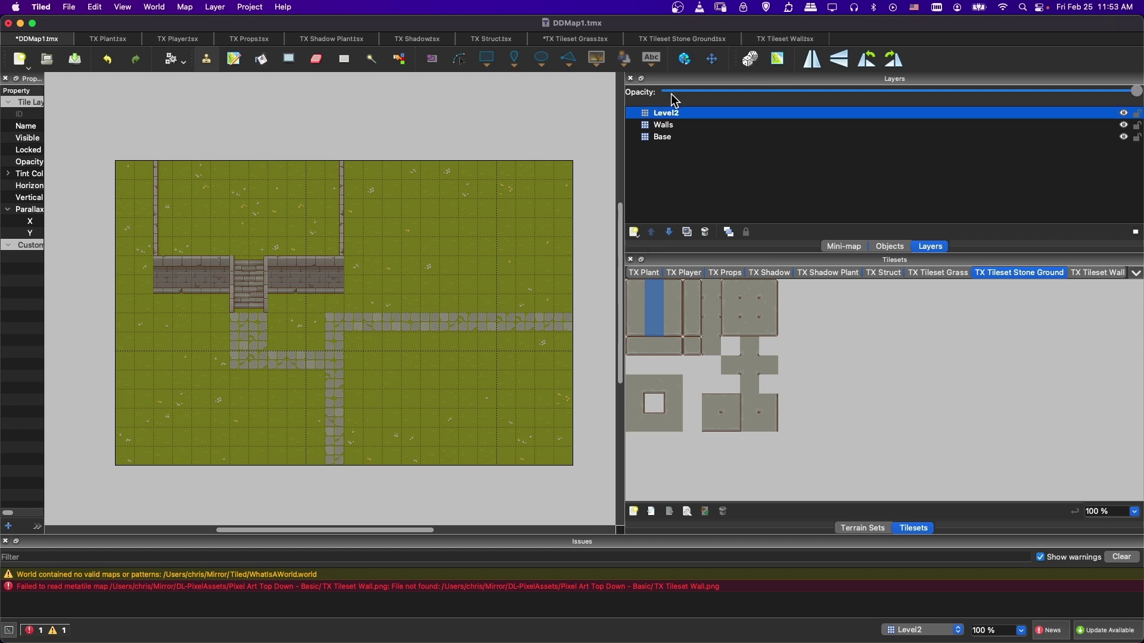
drag(677, 108, 678, 127)
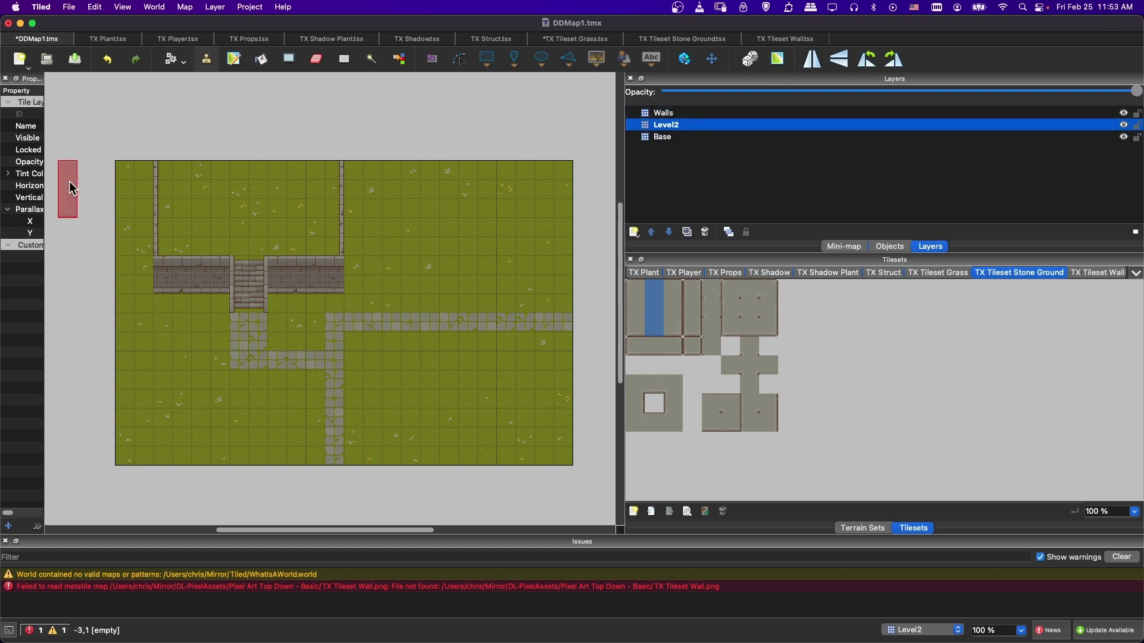
Step: Pave the walled area on Level2 with plain grey stone floor tiles
click(643, 292)
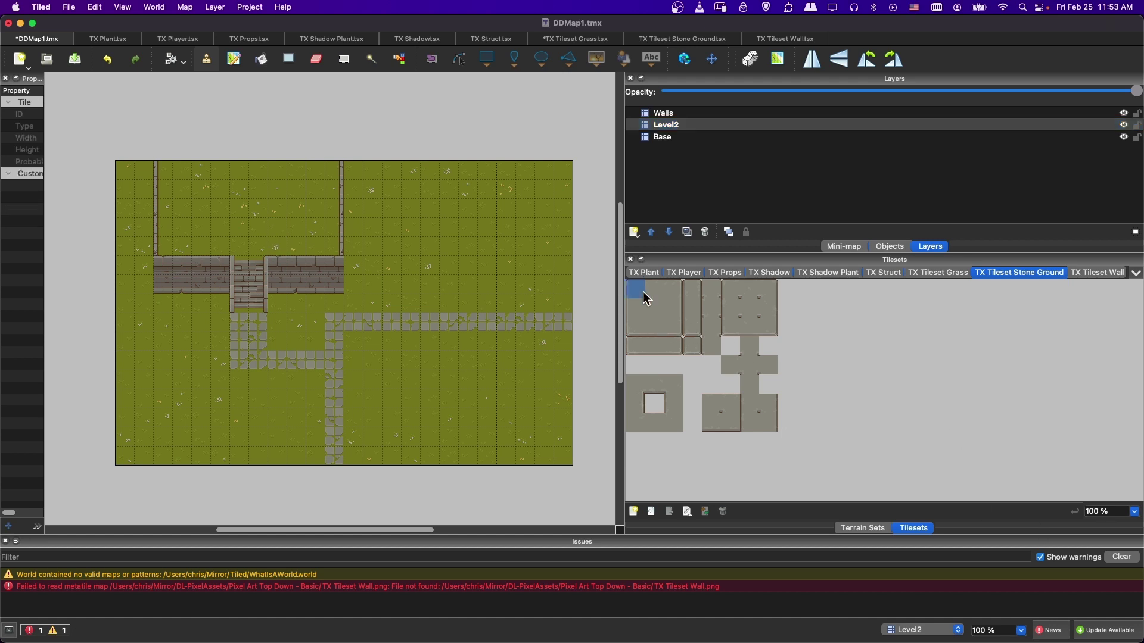
click(656, 310)
mouse_move(160, 167)
mouse_down()
mouse_move(170, 246)
mouse_move(180, 248)
mouse_move(184, 181)
mouse_up()
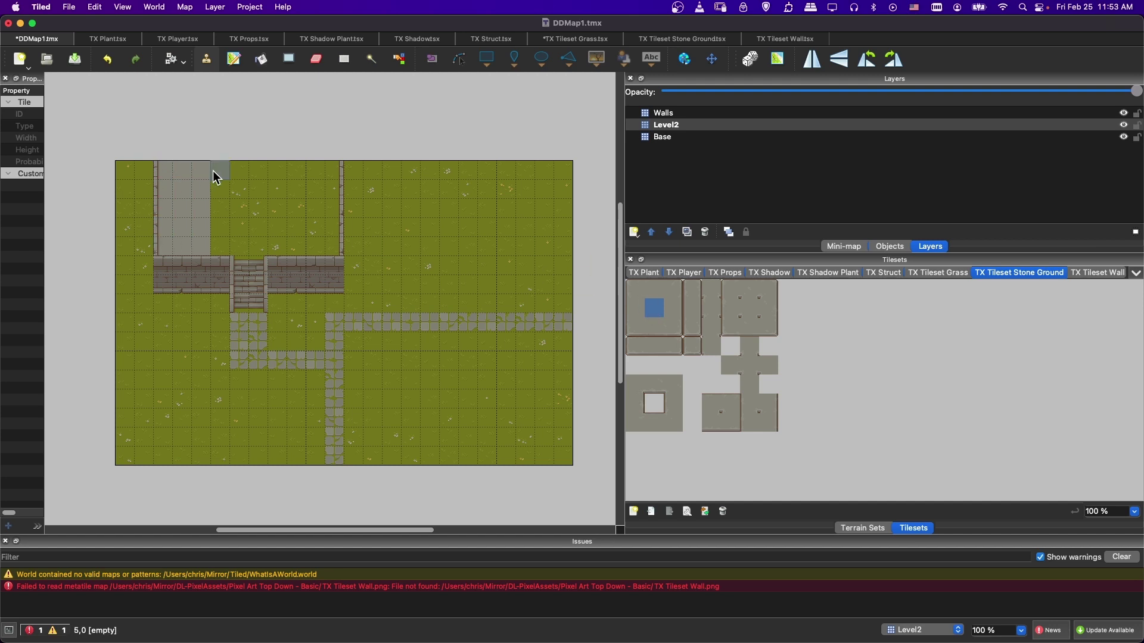
drag(236, 248, 245, 190)
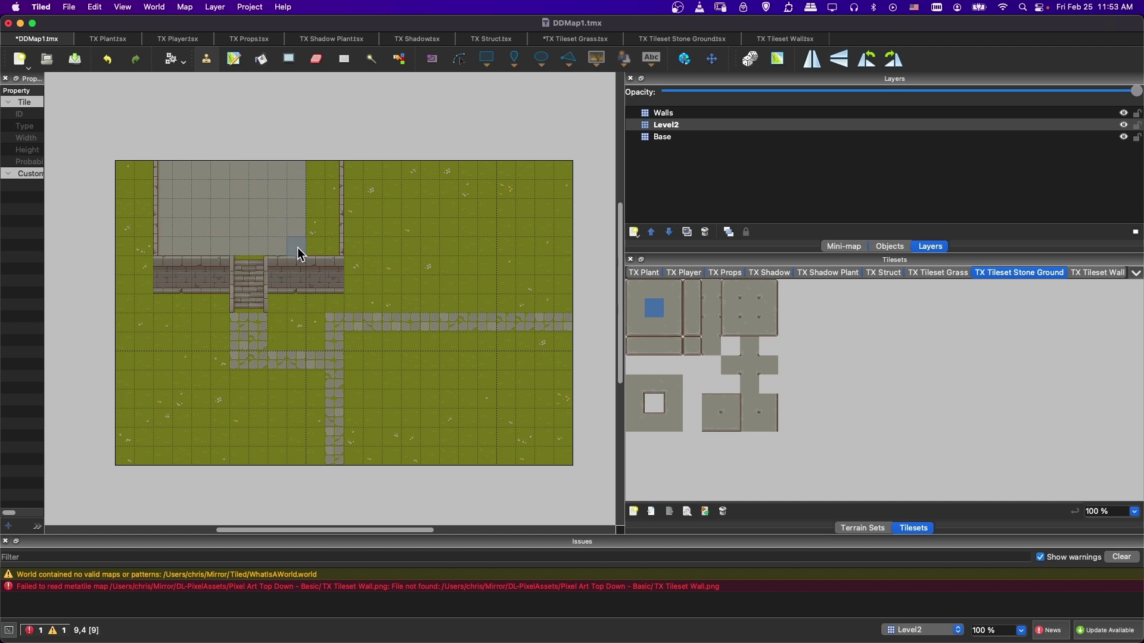
mouse_move(298, 247)
mouse_down()
mouse_move(308, 181)
mouse_move(325, 175)
mouse_up()
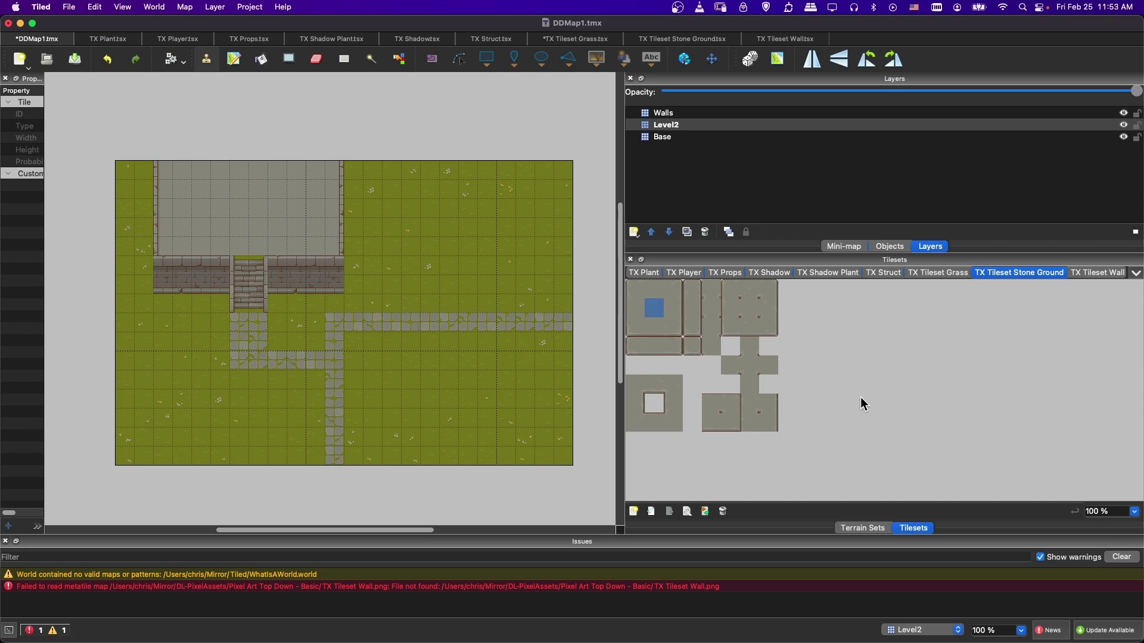
Step: Pick a grass tile from the map and stamp it at the top of the stairs
right_click(251, 264)
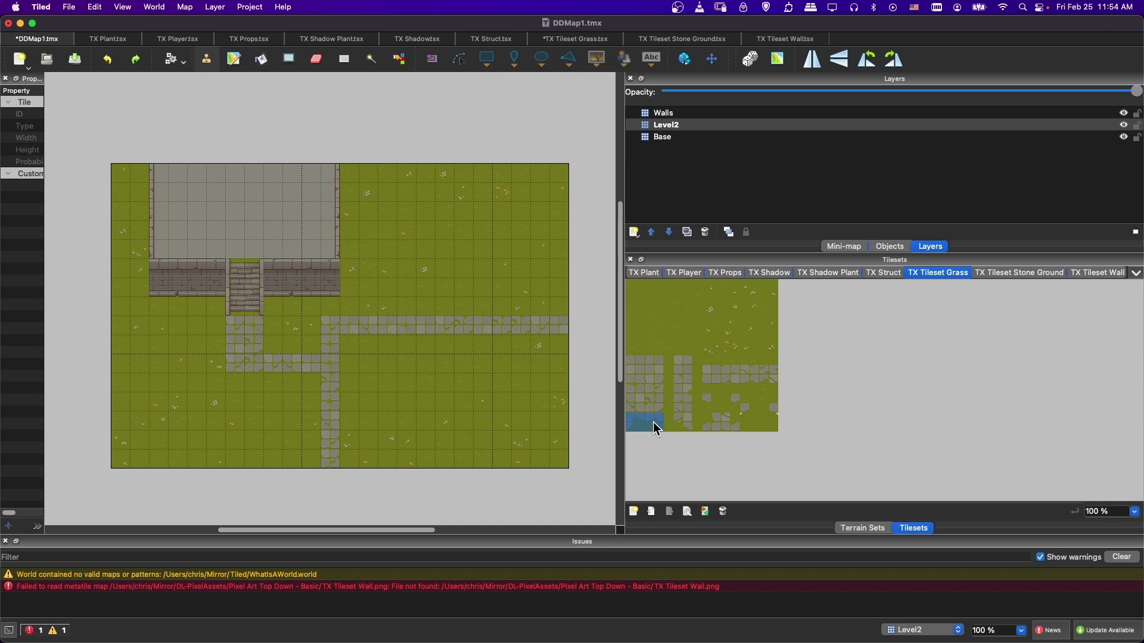
click(256, 254)
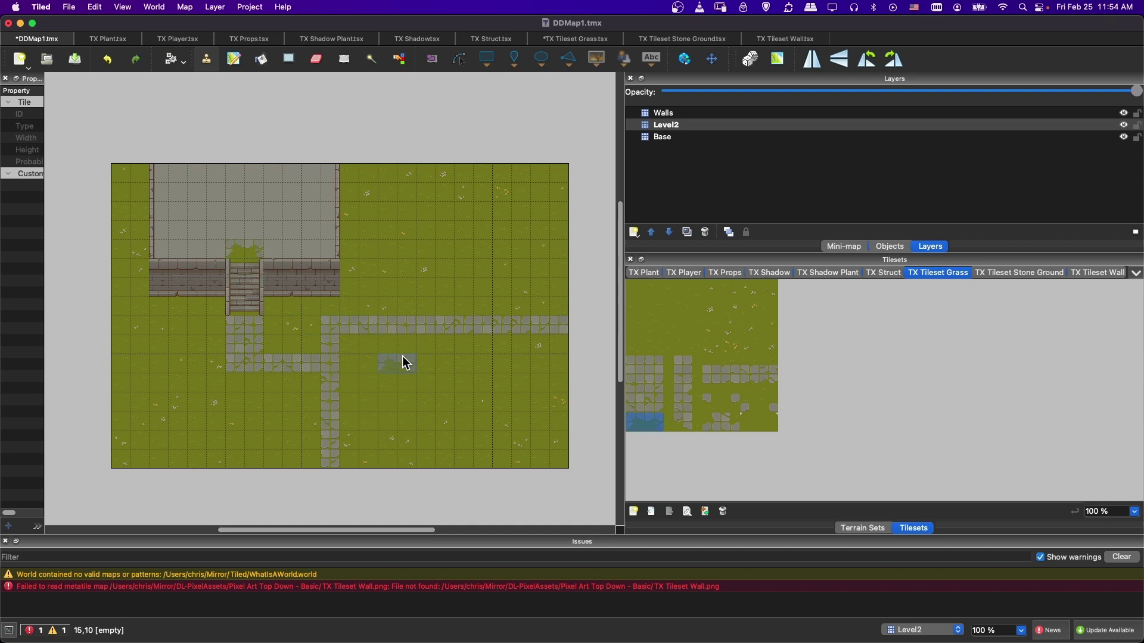
scroll(403, 356, up, 3)
scroll(402, 356, left, 3)
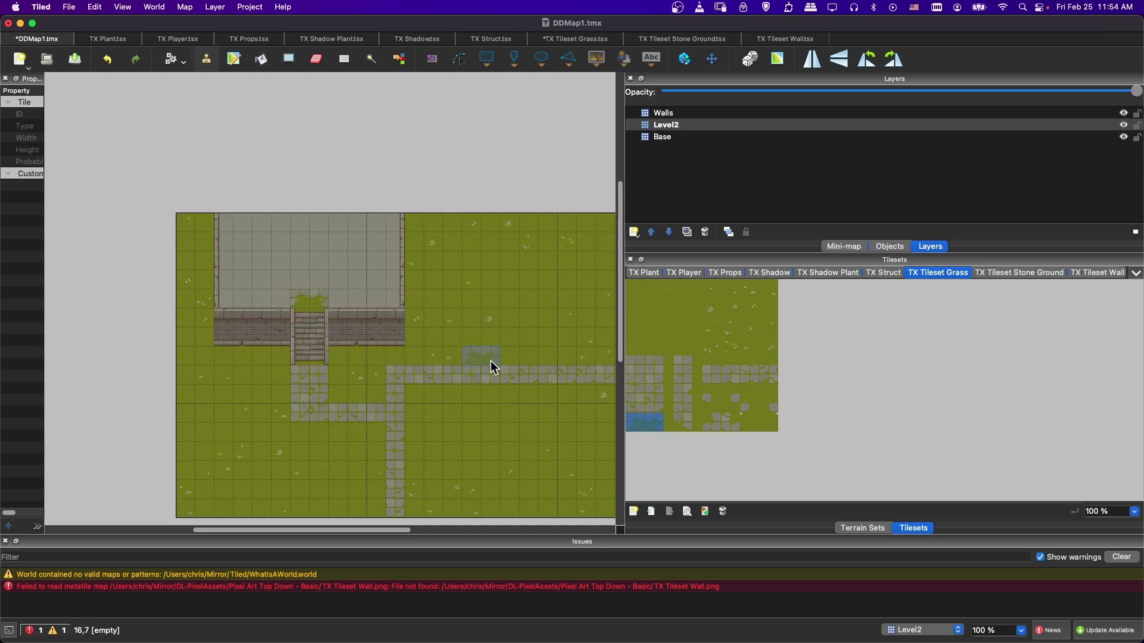
middle_drag(491, 360, 436, 324)
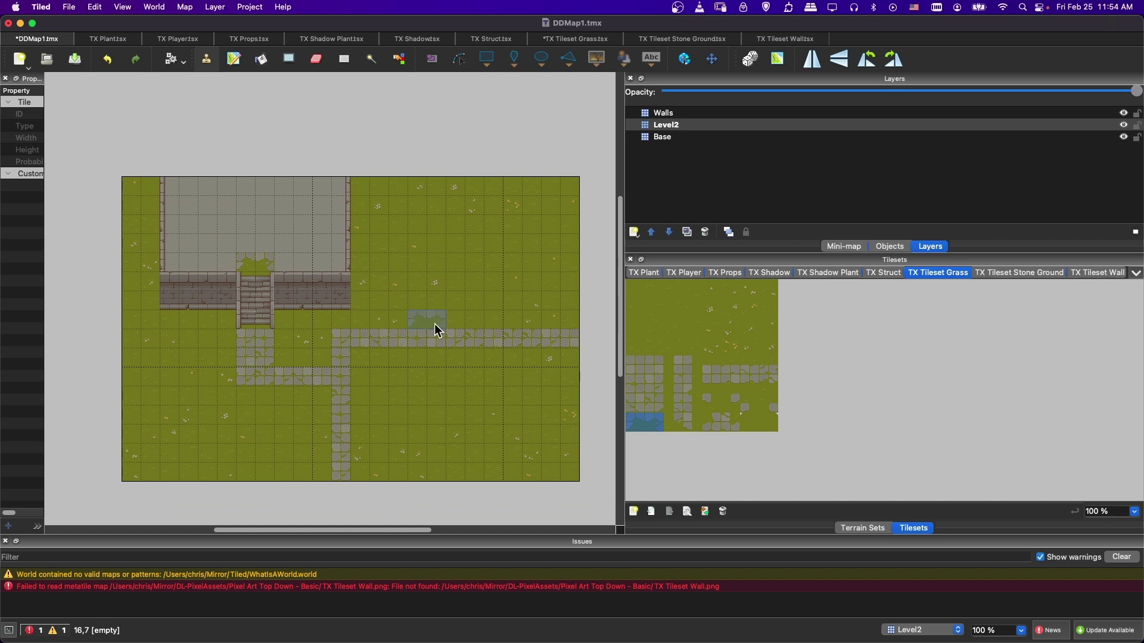
click(871, 274)
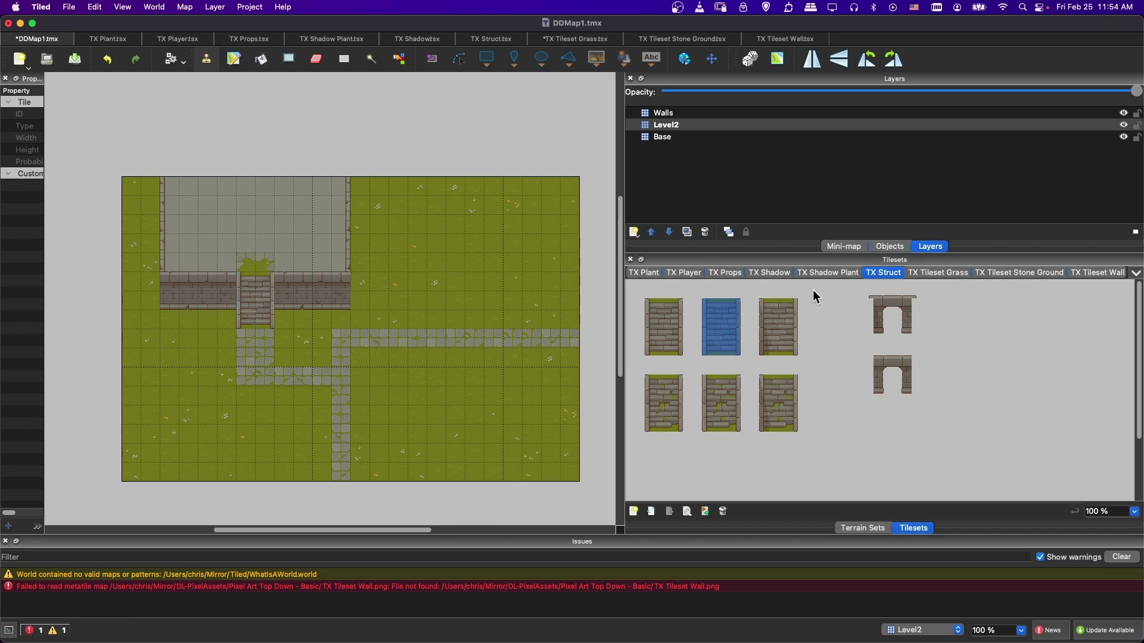
Step: Browse the TX Shadow Plant and TX Shadow tilesets, then bring up TX Props
click(844, 272)
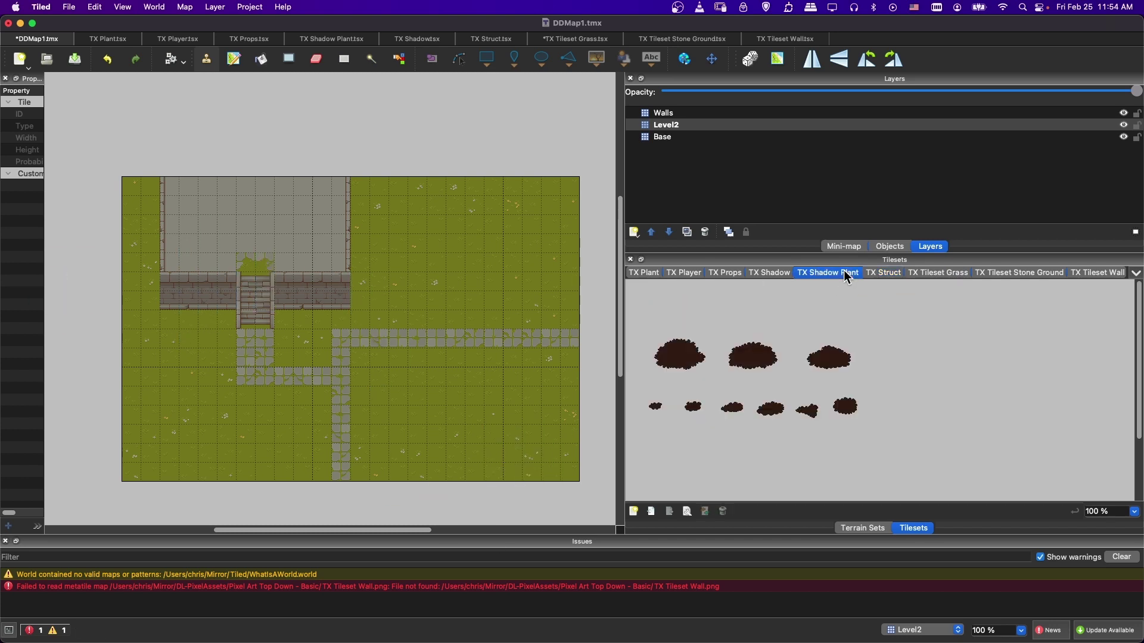
click(748, 273)
click(735, 273)
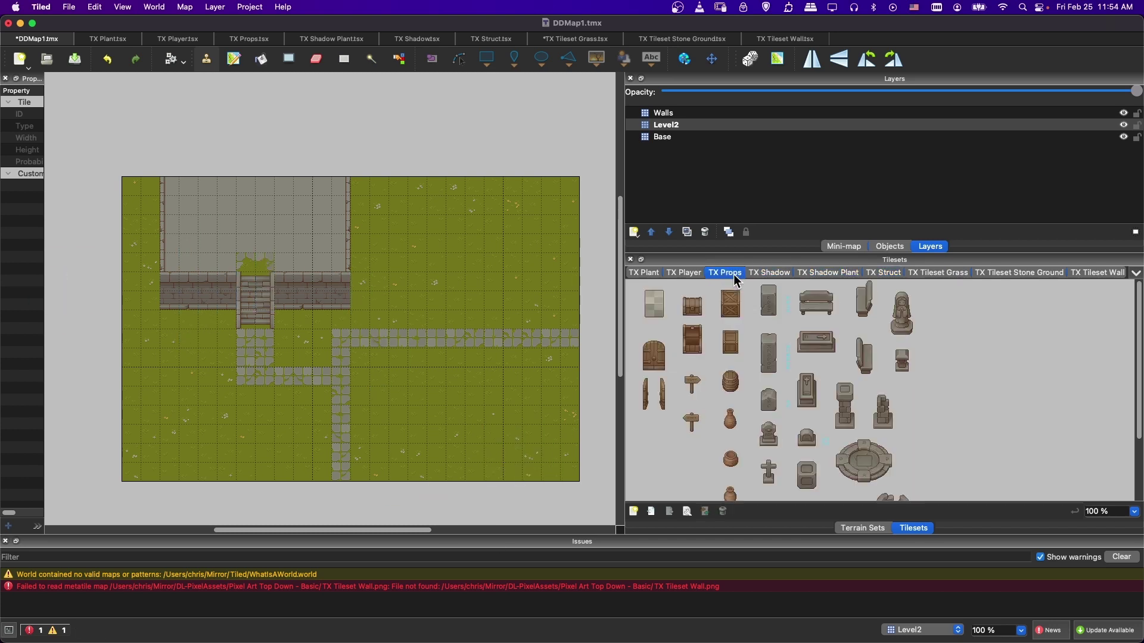
Step: Add a tile layer named Props and move it to the top, above Walls
click(634, 232)
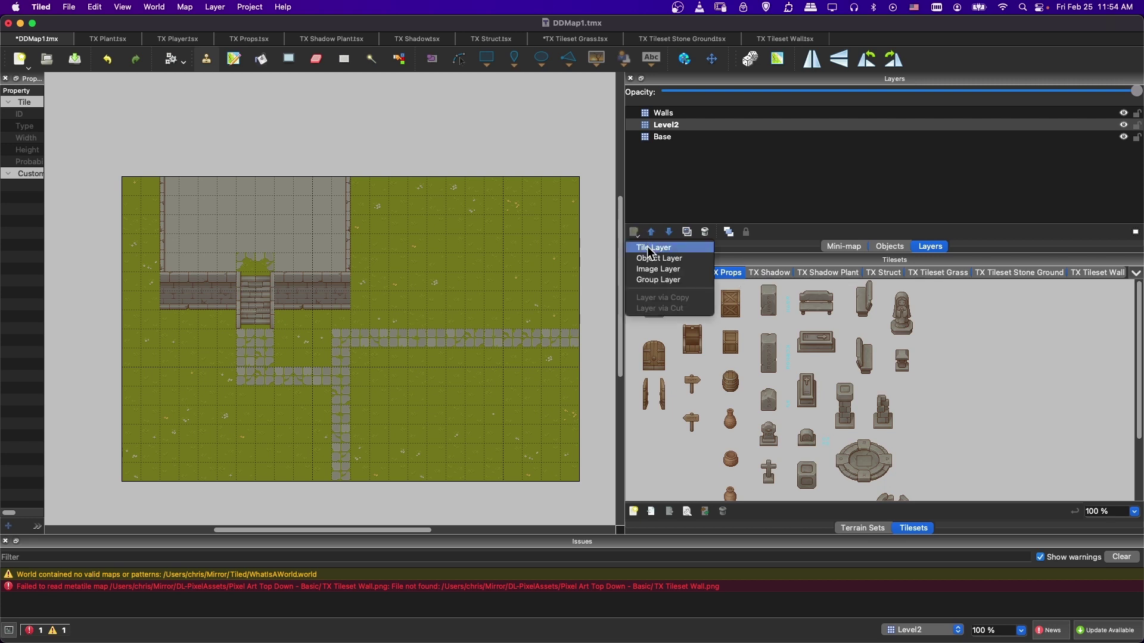
click(651, 249)
text(Probs)
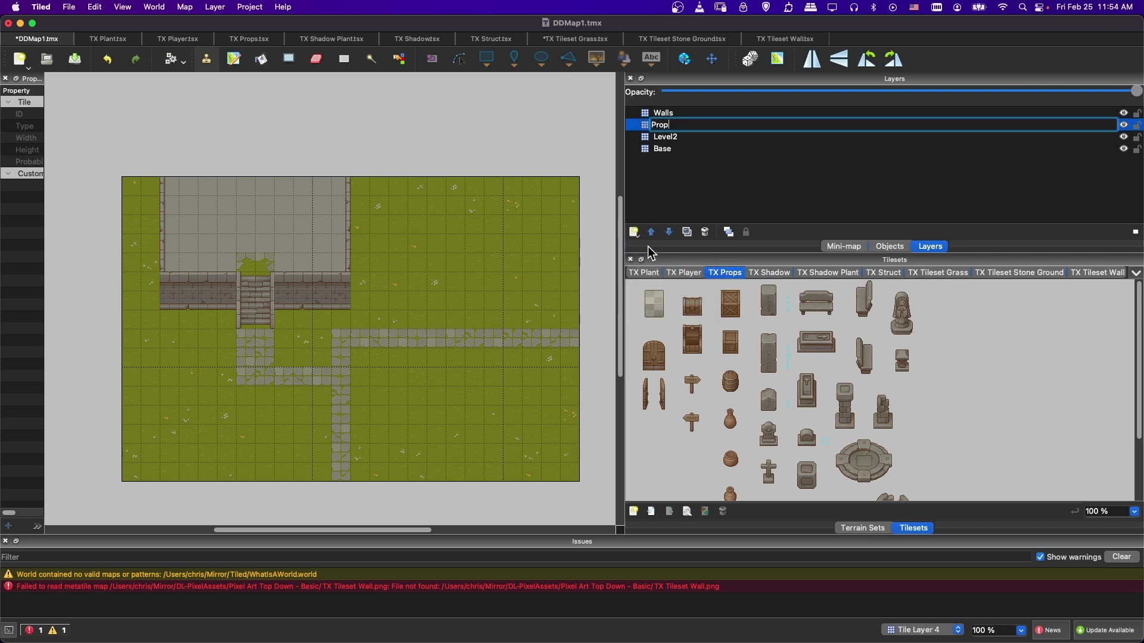
text(s)
key(Return)
drag(677, 127, 679, 112)
click(697, 314)
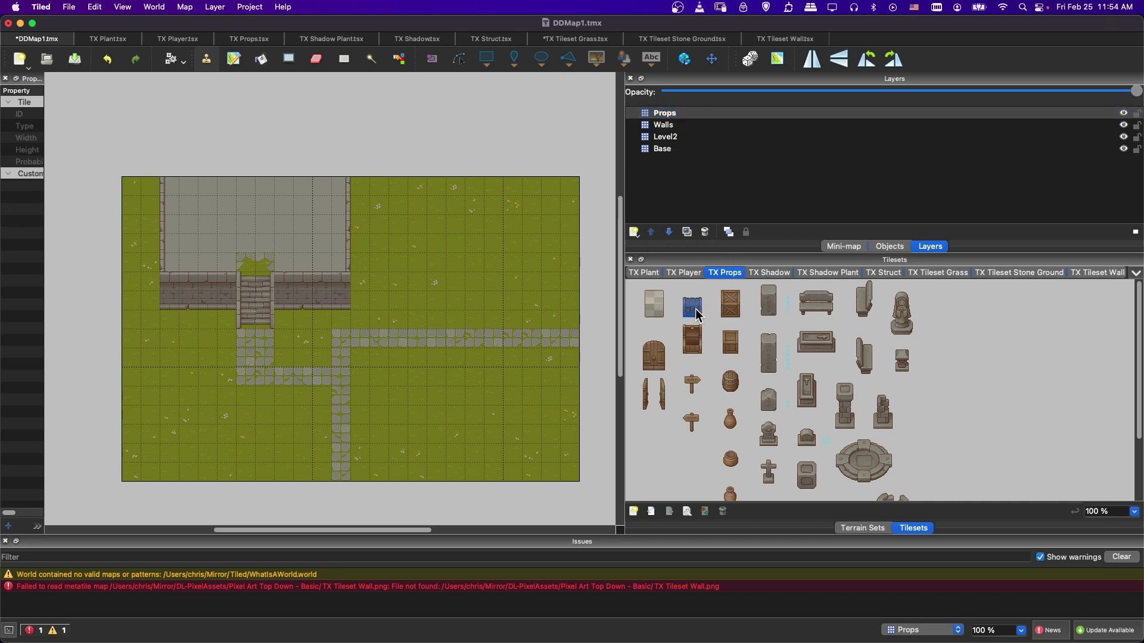
Step: Place a chest inside the building and a signpost beside the stone path
drag(697, 311, 693, 292)
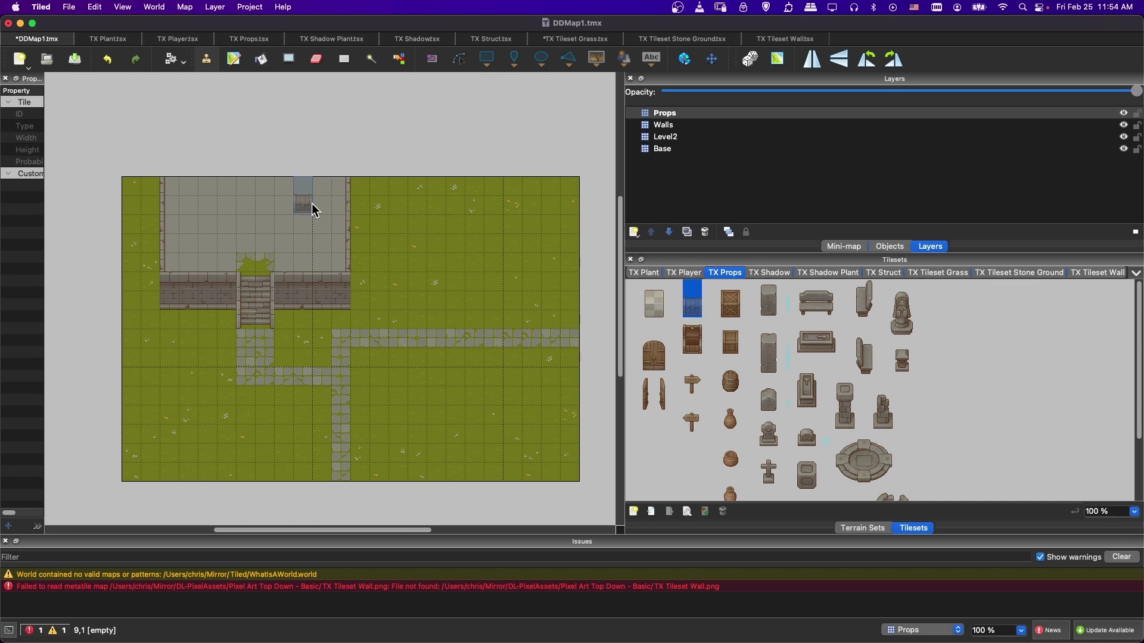
click(322, 207)
click(693, 423)
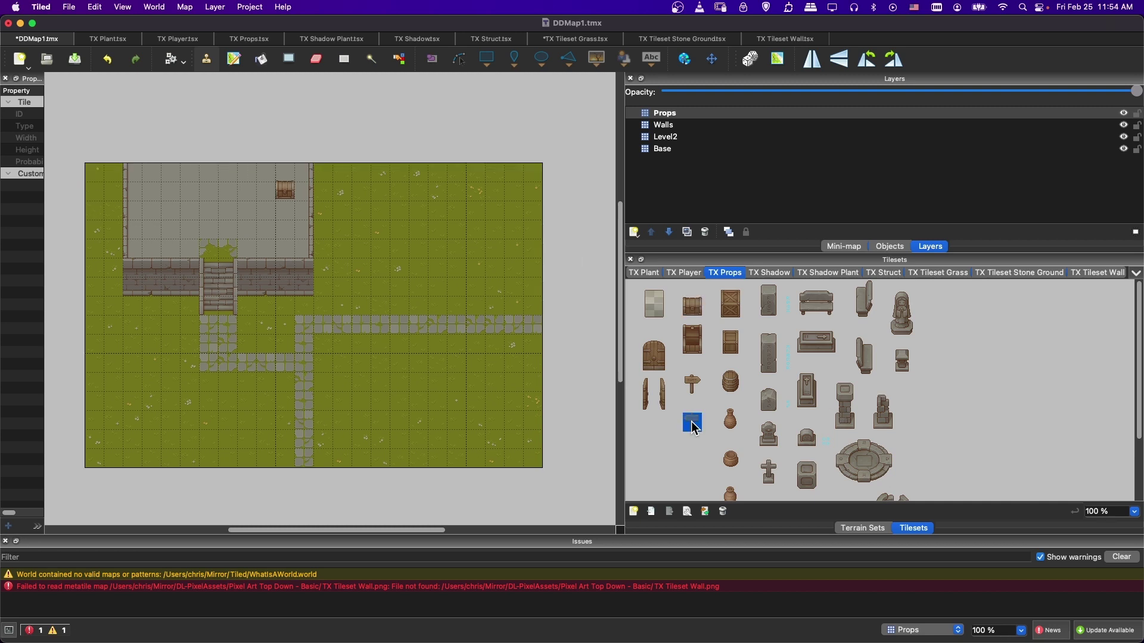
click(287, 349)
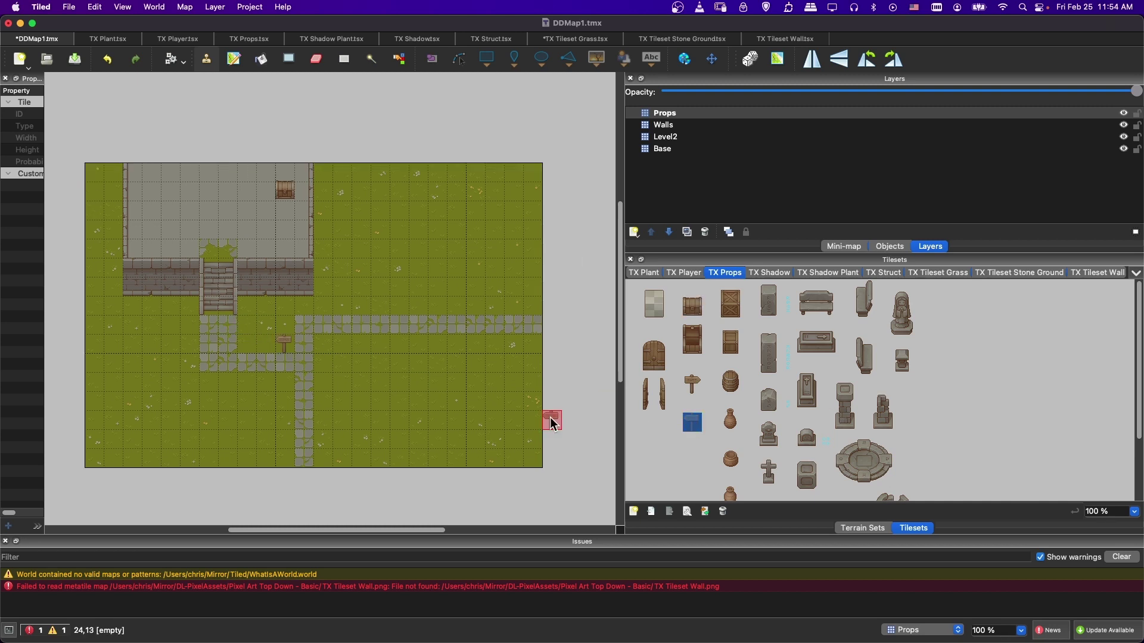
Step: Place a fountain right of the building, flanked by a pillar on each side
click(878, 462)
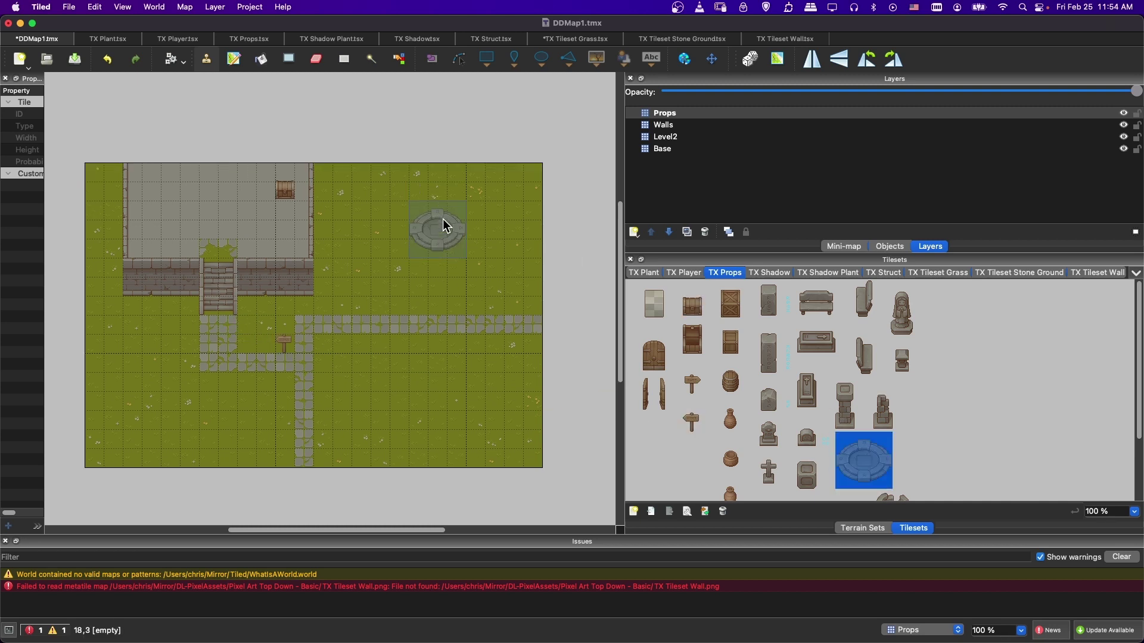
click(446, 226)
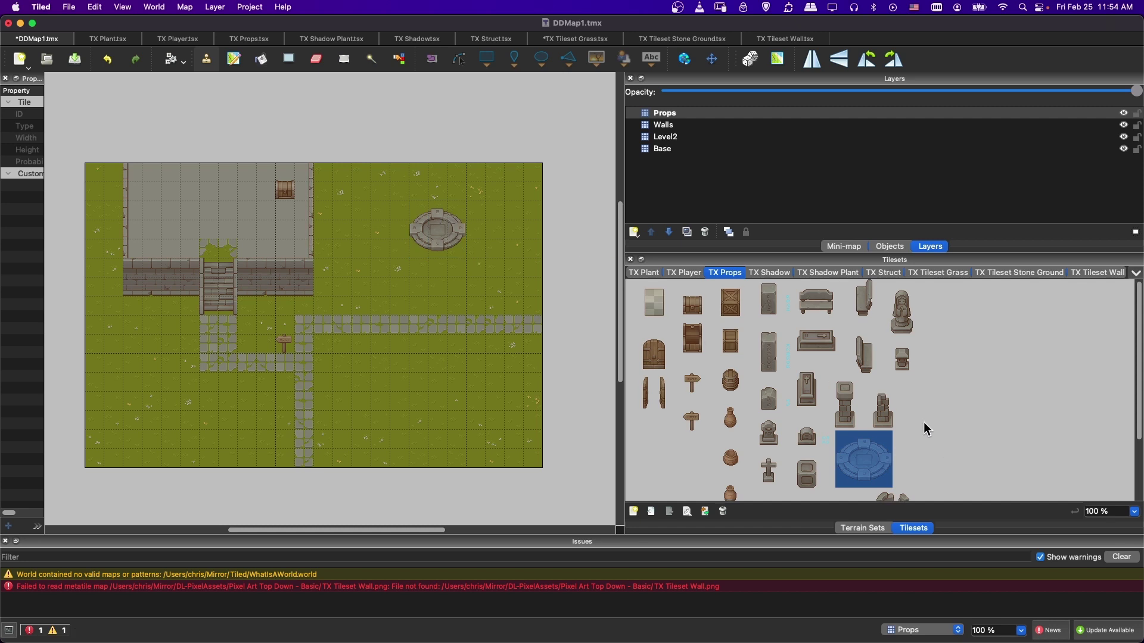
click(845, 393)
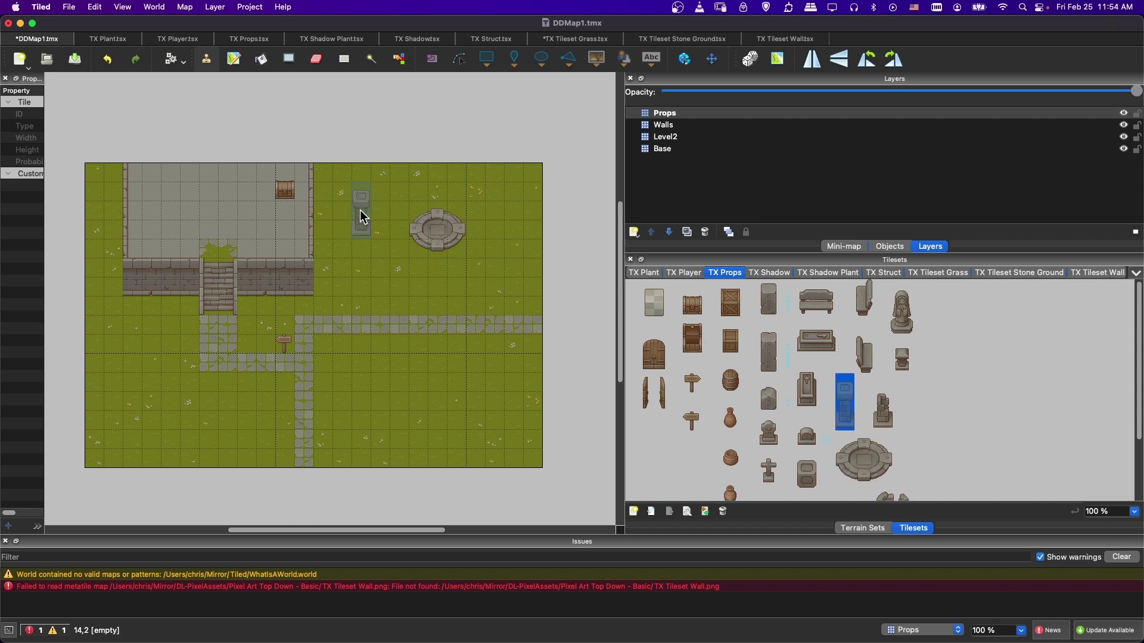
click(377, 217)
click(499, 218)
Step: Scatter rocks: a small one lower-left, big ones lower-right and beside the building wall
scroll(830, 421, down, 3)
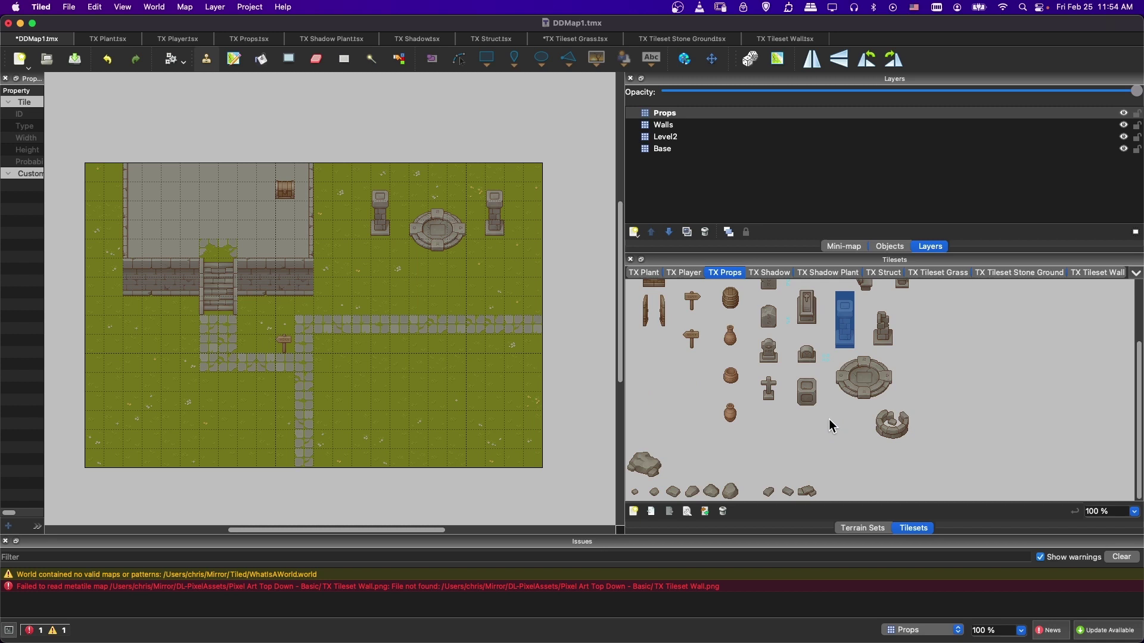
click(672, 491)
click(215, 417)
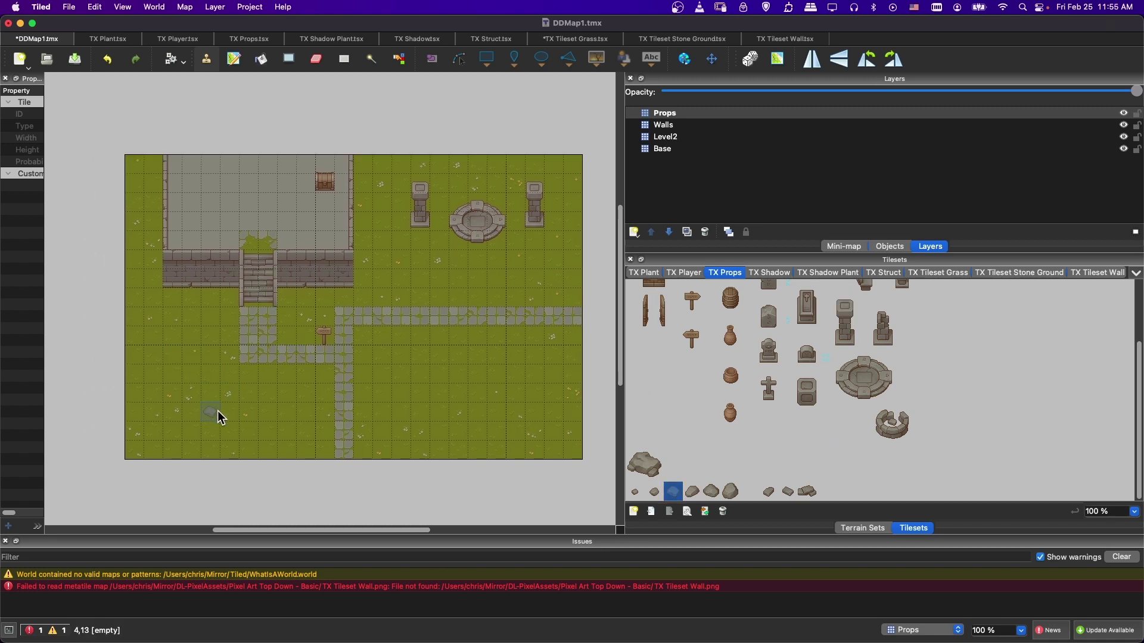
click(648, 464)
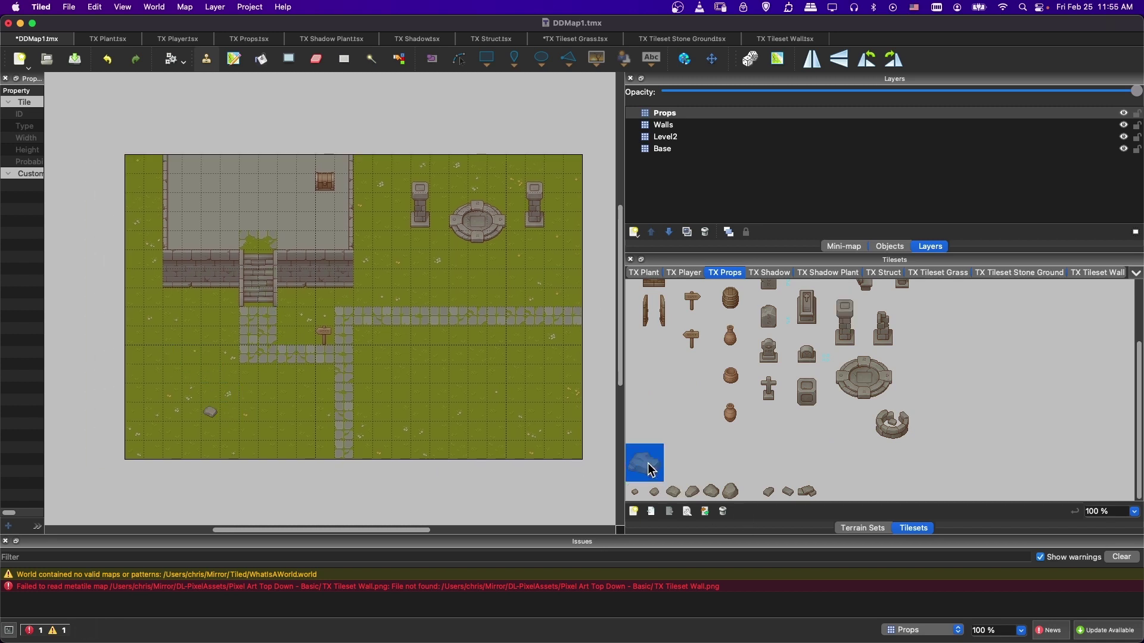
click(518, 417)
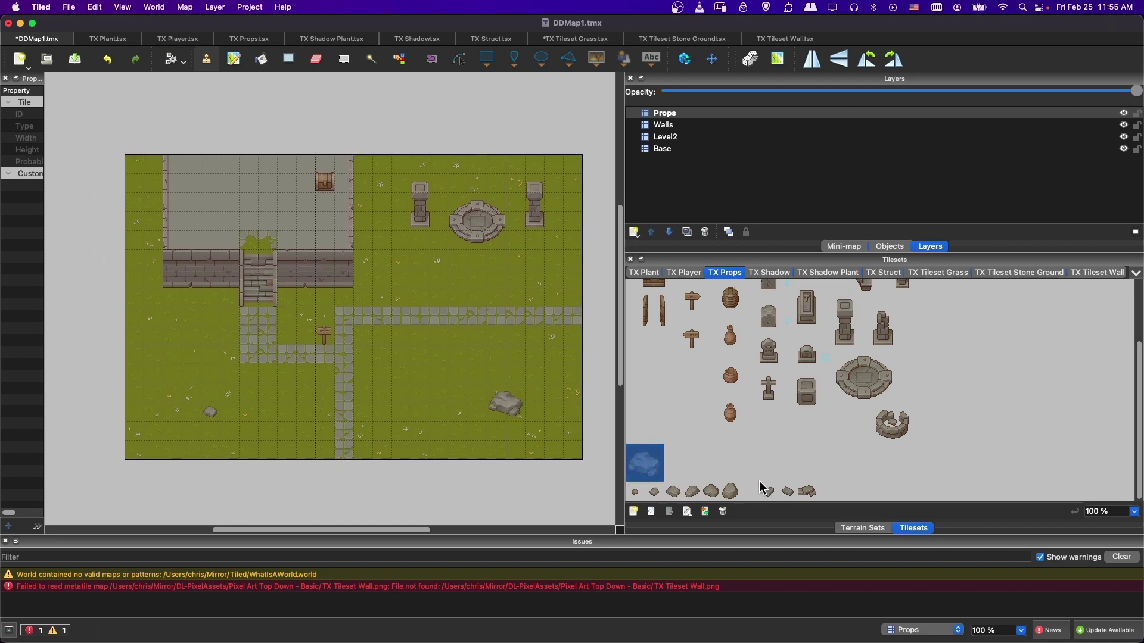
click(403, 286)
scroll(733, 417, up, 3)
Step: Add a stone ring on the lower-left grass and two vases near the stairs
click(892, 481)
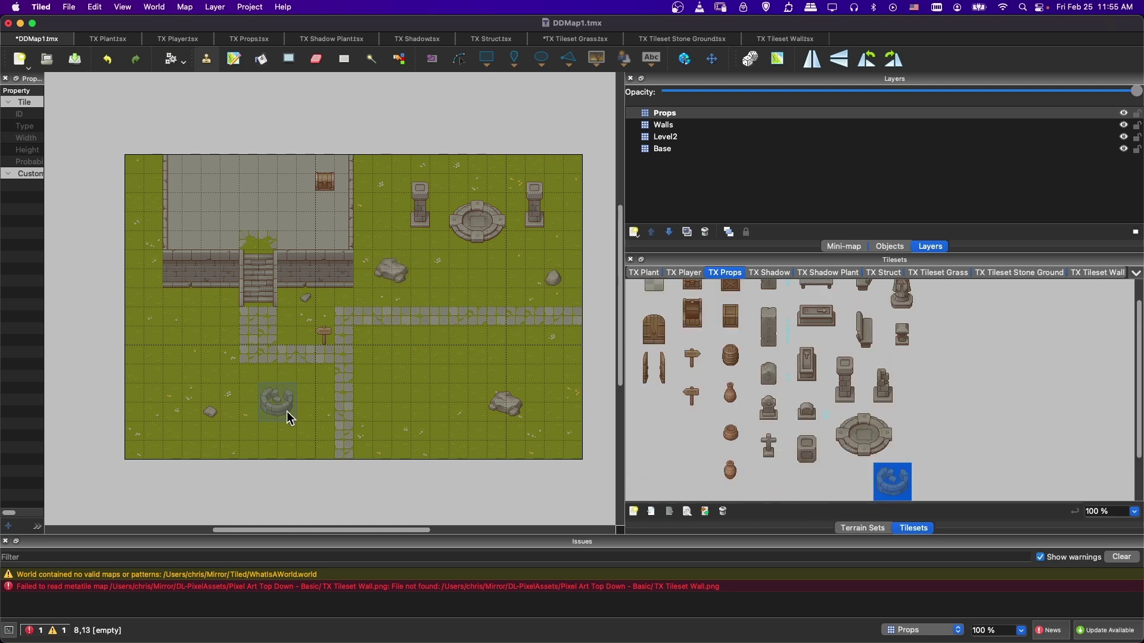
click(289, 417)
click(731, 388)
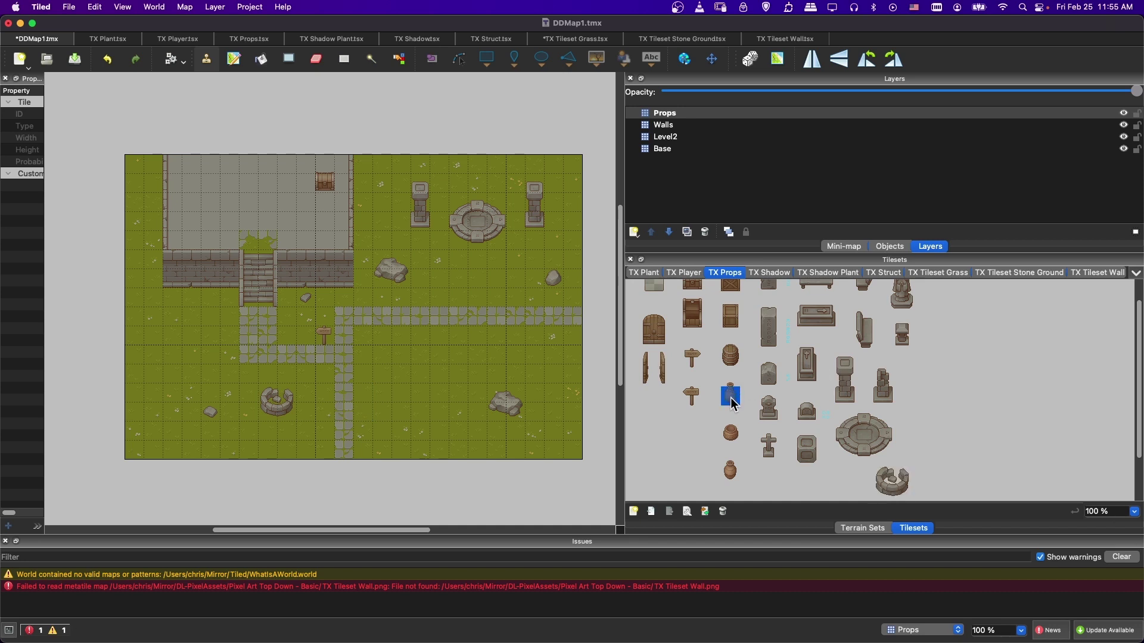
click(189, 250)
click(732, 468)
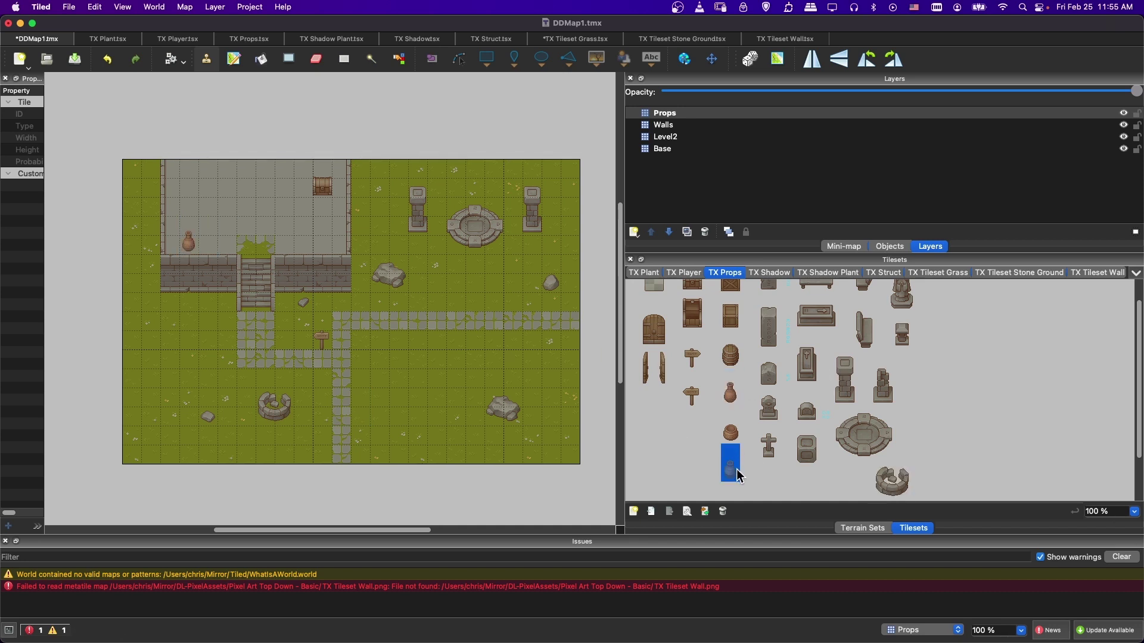
click(327, 249)
scroll(790, 388, up, 3)
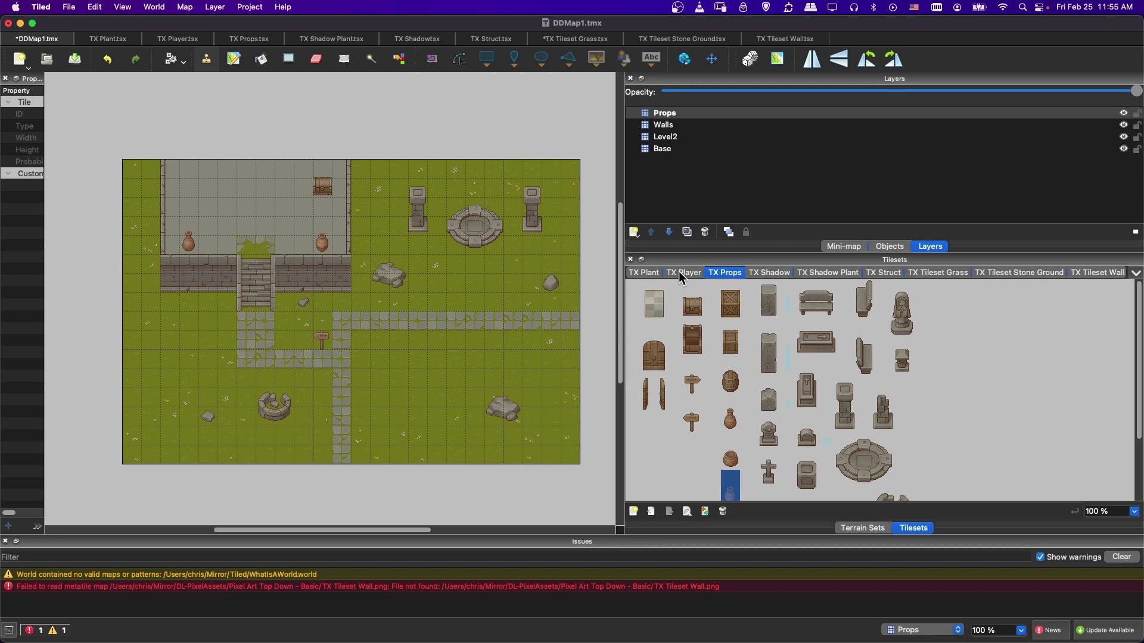
click(644, 273)
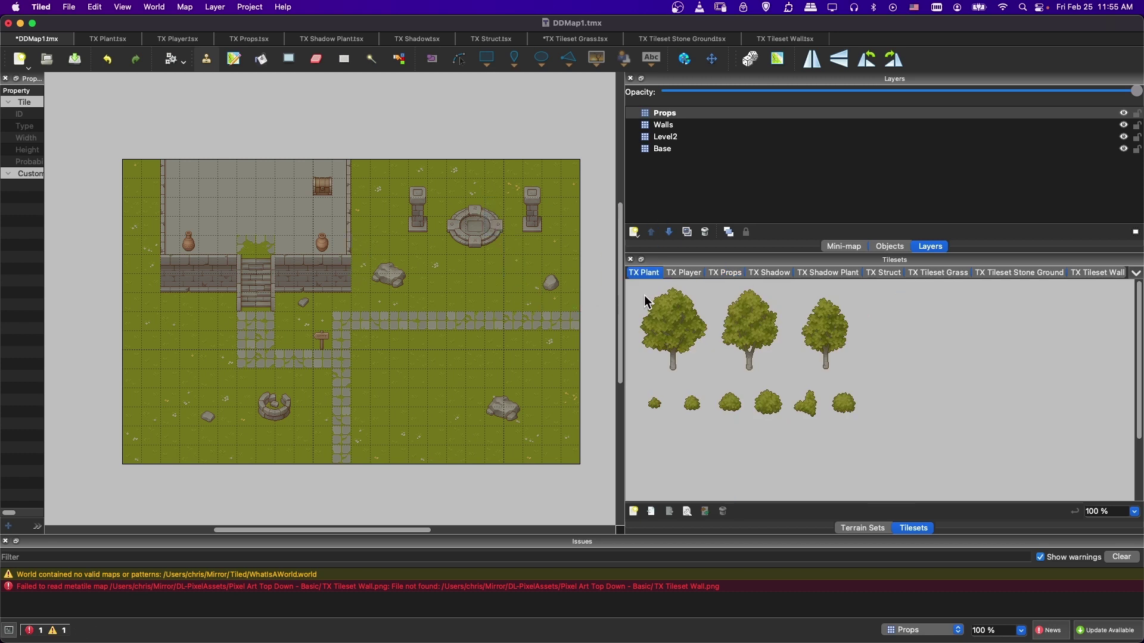
Step: Plant a large leafy TX Plant tree below the path and a second tree at the map's left edge
drag(648, 298, 706, 371)
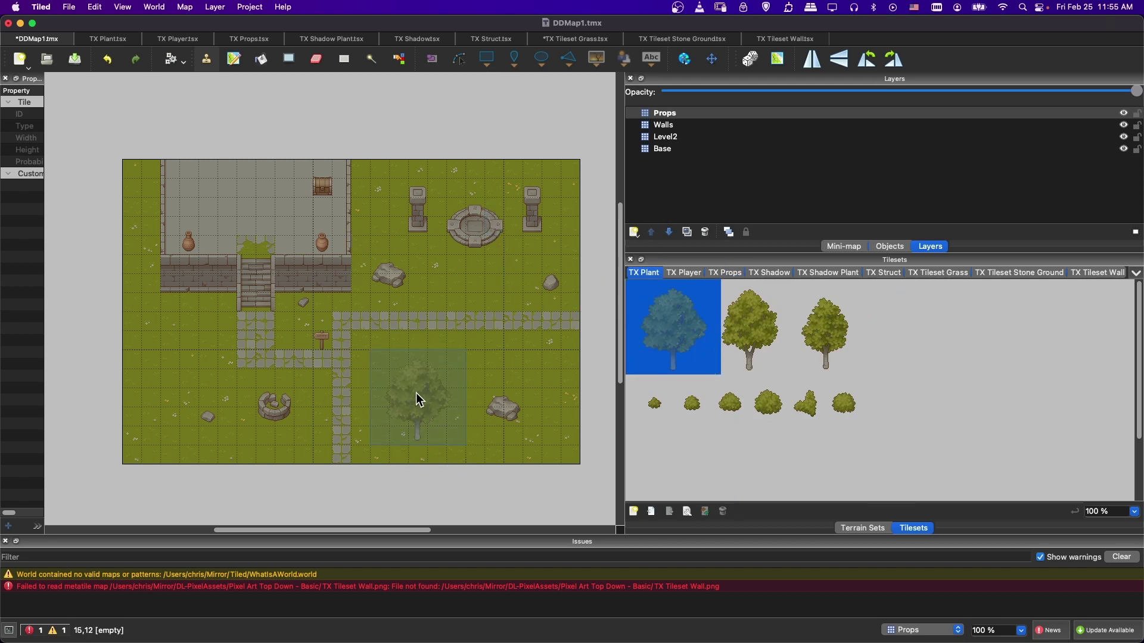
click(390, 388)
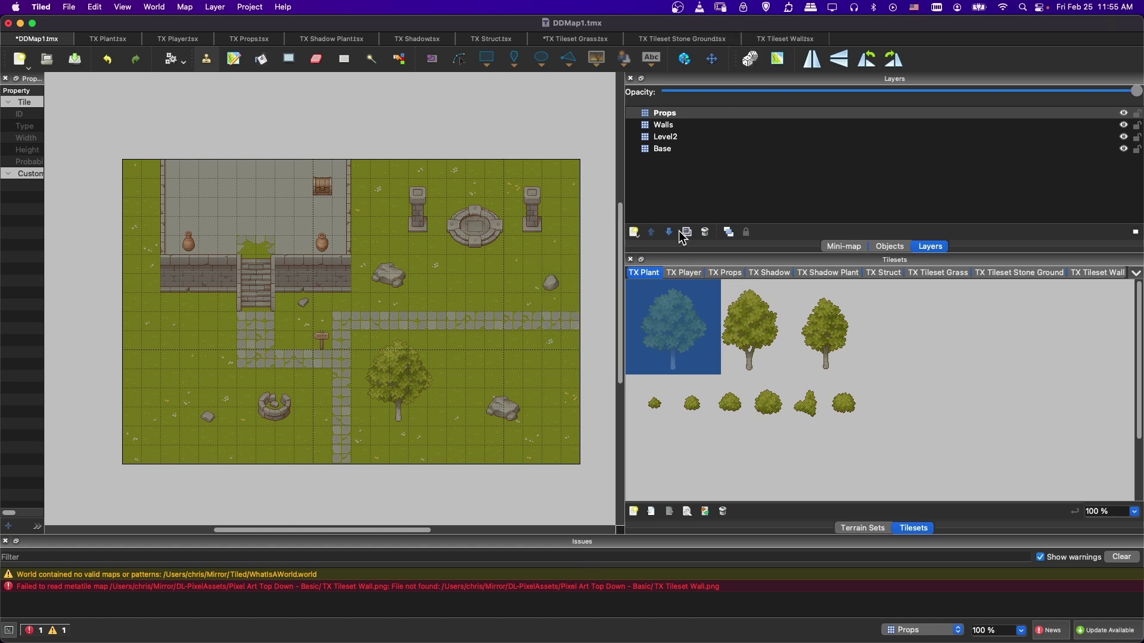
drag(737, 290, 768, 365)
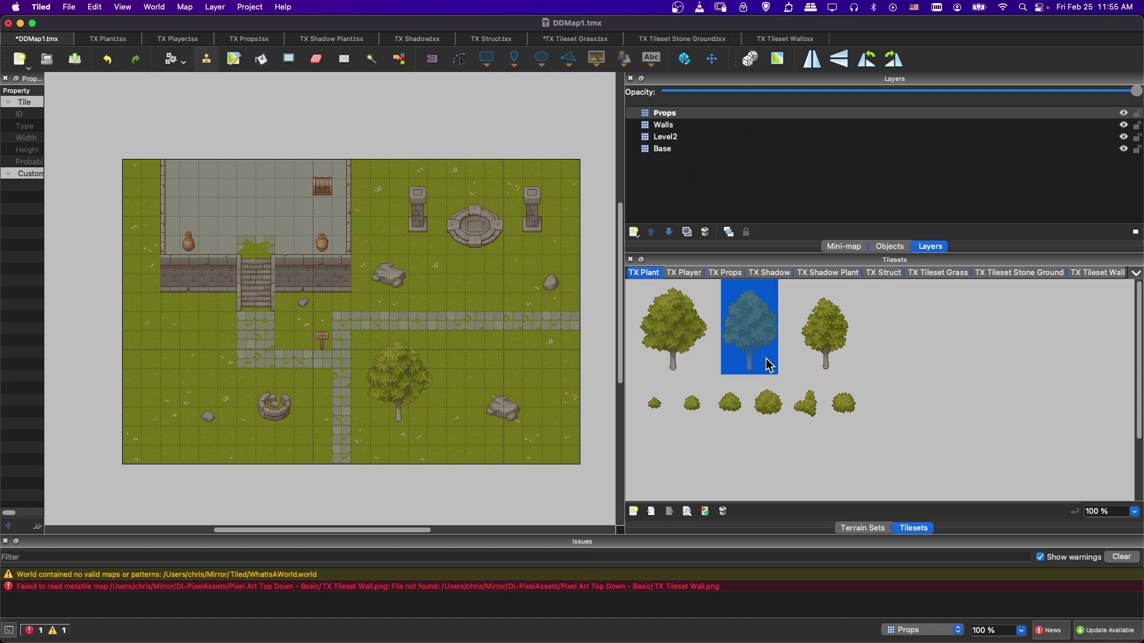
click(148, 345)
Step: Scroll the tileset tabs and switch to the wall, then the stone ground tileset
scroll(546, 411, right, 1)
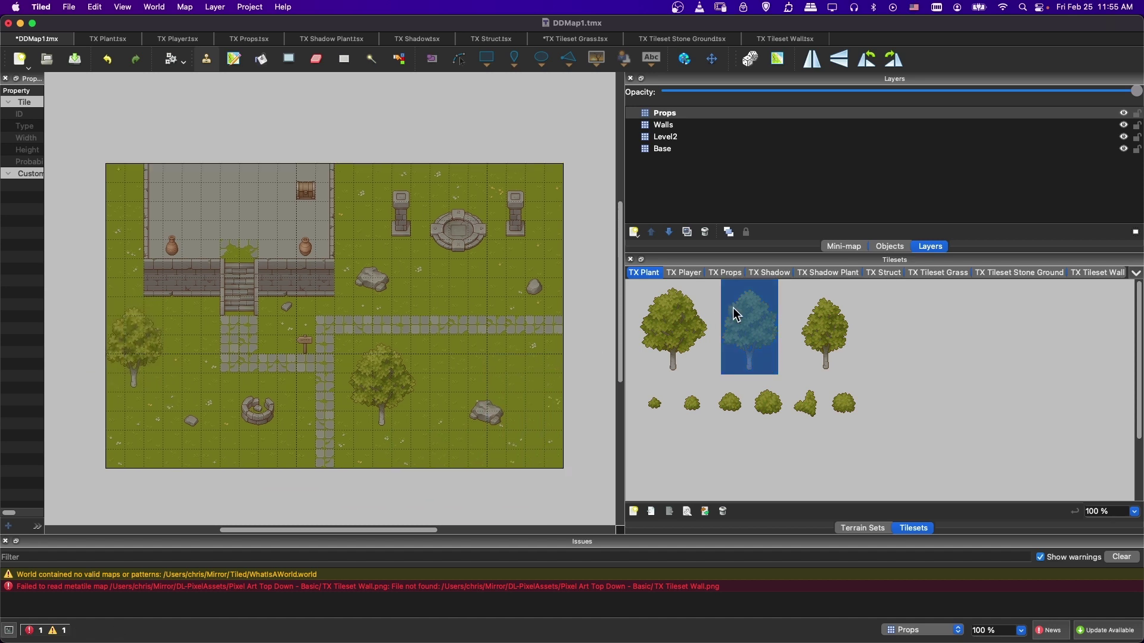
click(1095, 274)
click(1042, 272)
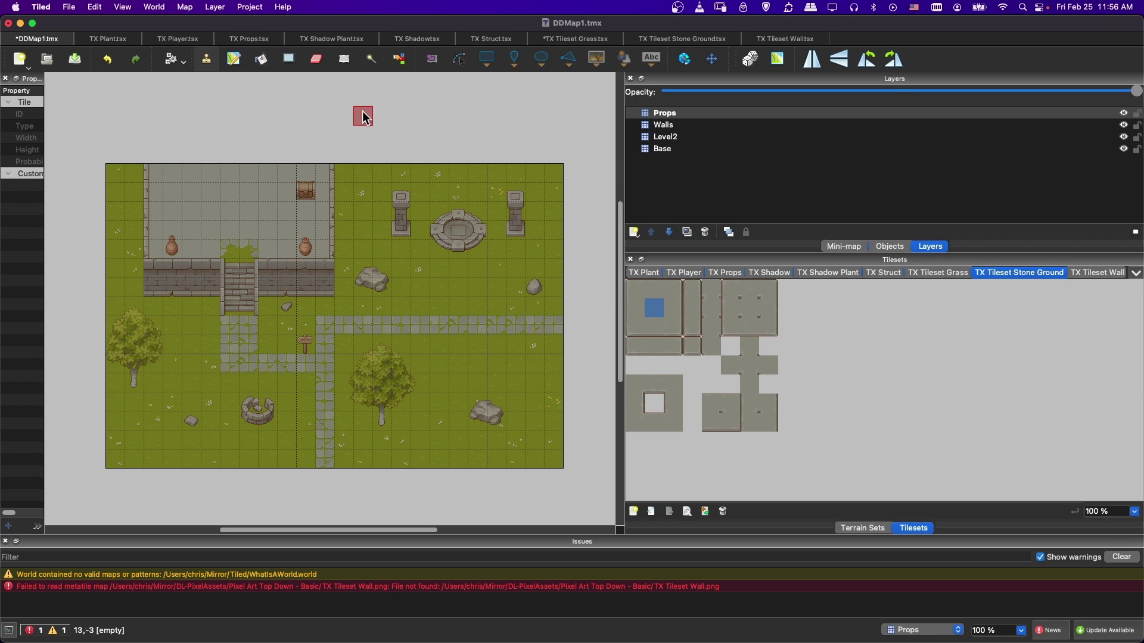
Step: Save the map, export it as DDMap1.jpg, and bring up the Roll20 game in Brave
key(super+s)
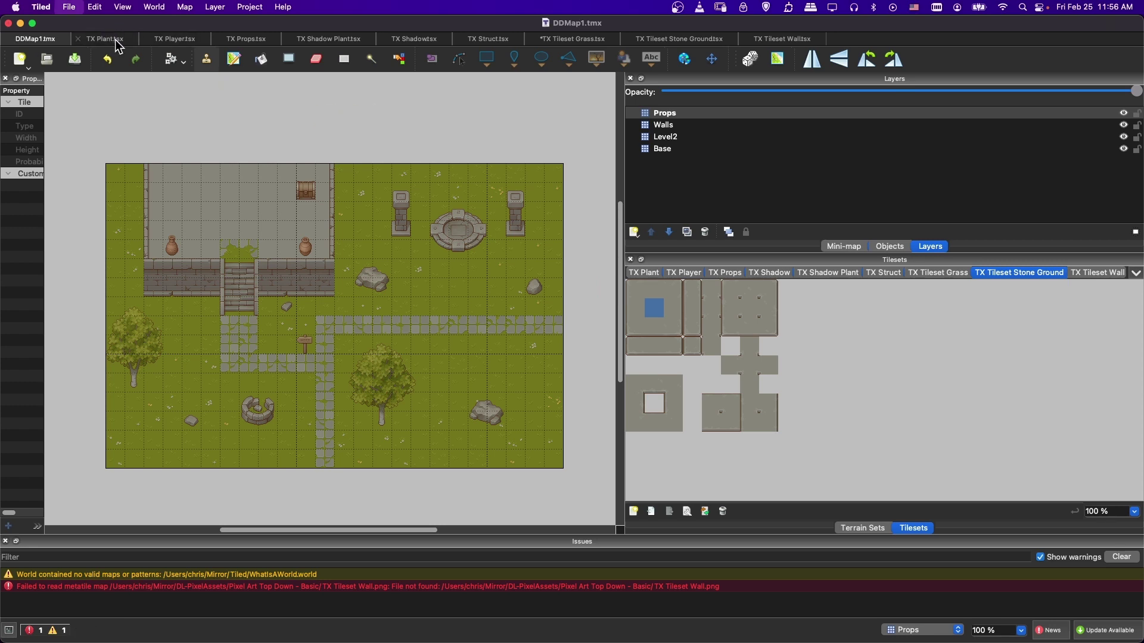
click(82, 9)
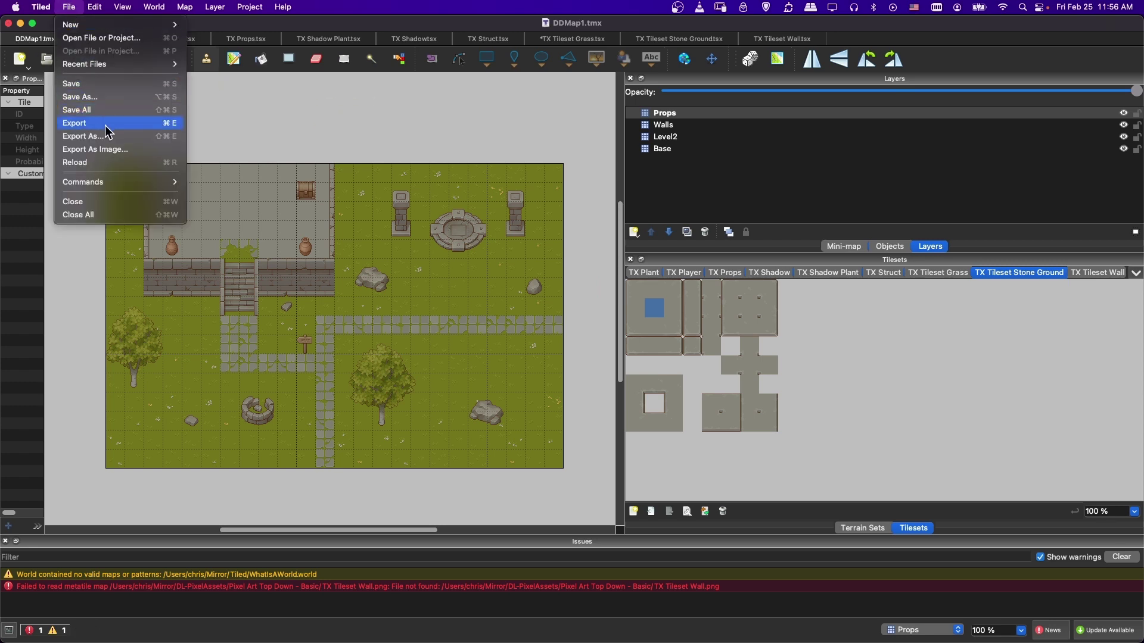
click(118, 149)
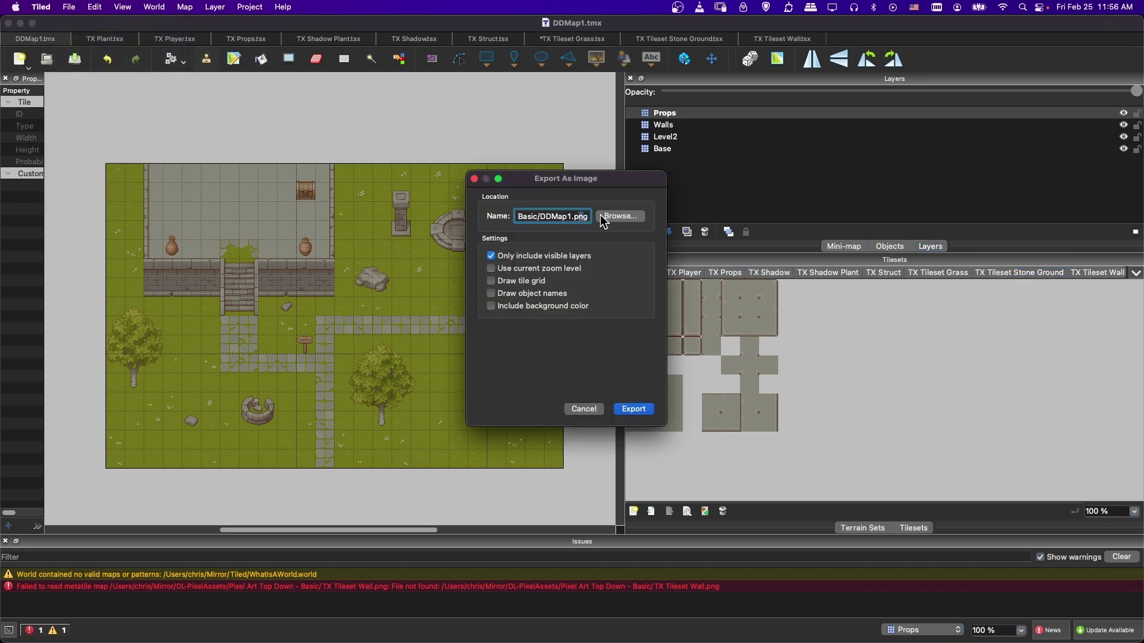
drag(536, 217, 567, 217)
key(BackSpace)
key(BackSpace)
key(BackSpace)
text(jpg)
click(633, 408)
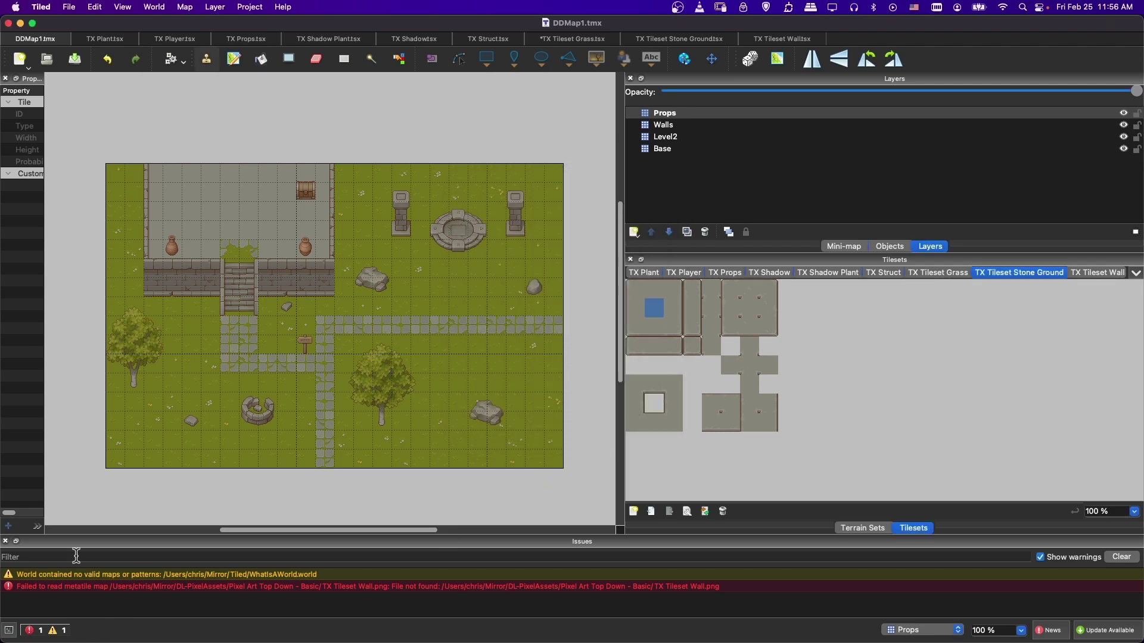
key(super+Tab)
click(271, 33)
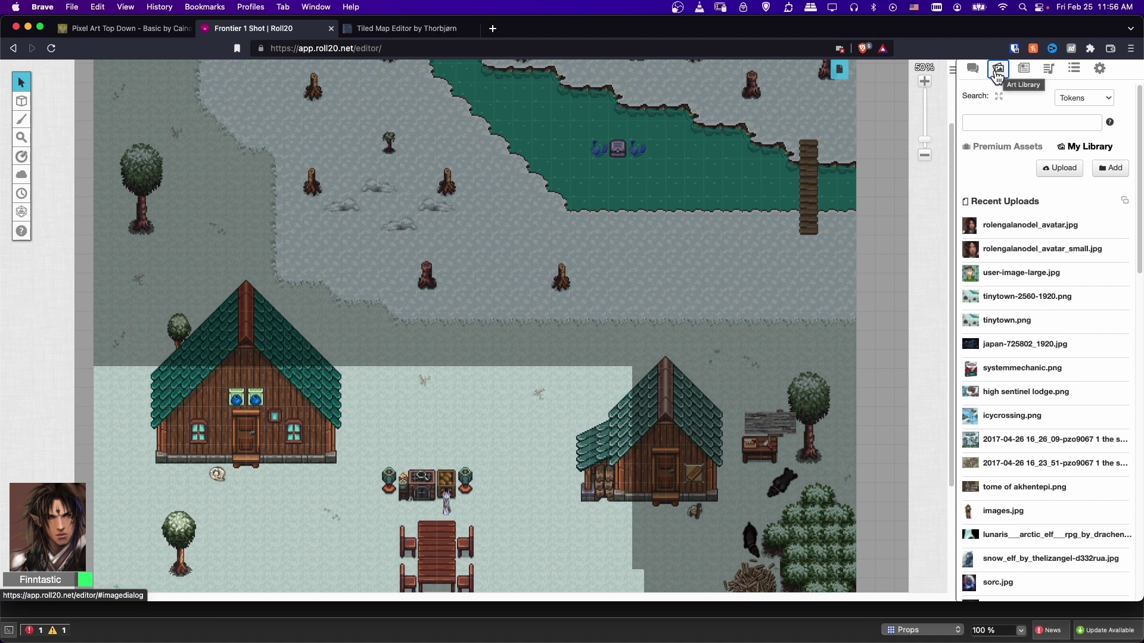
Step: Upload DDMap1.jpg from Finder to the Roll20 library and check it under Recent Uploads
click(1075, 171)
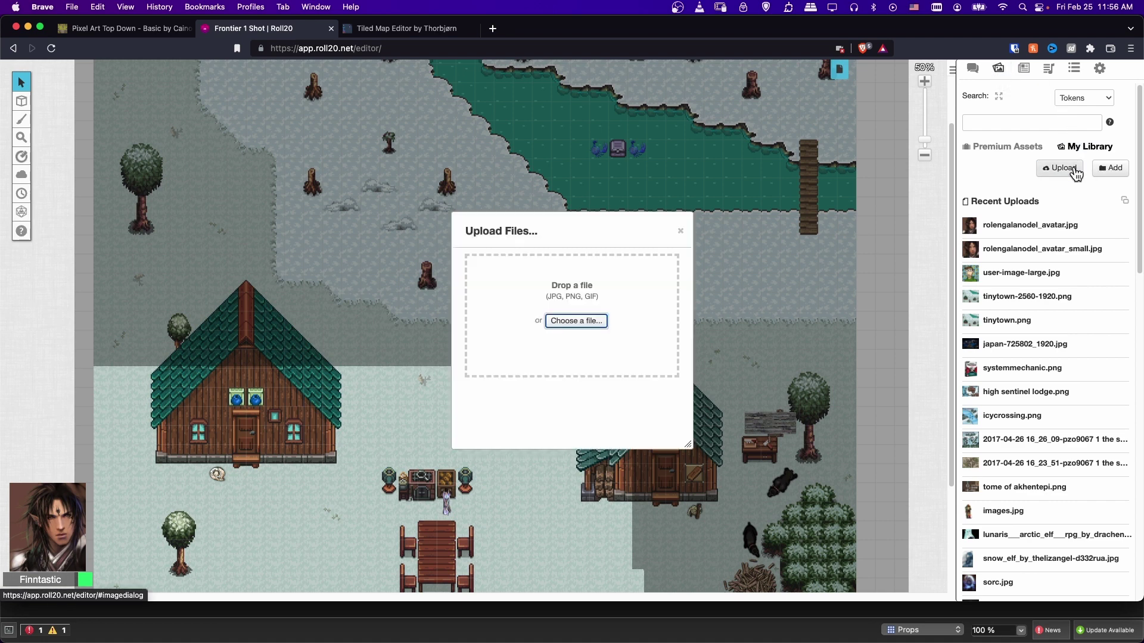
click(20, 605)
drag(597, 536, 576, 316)
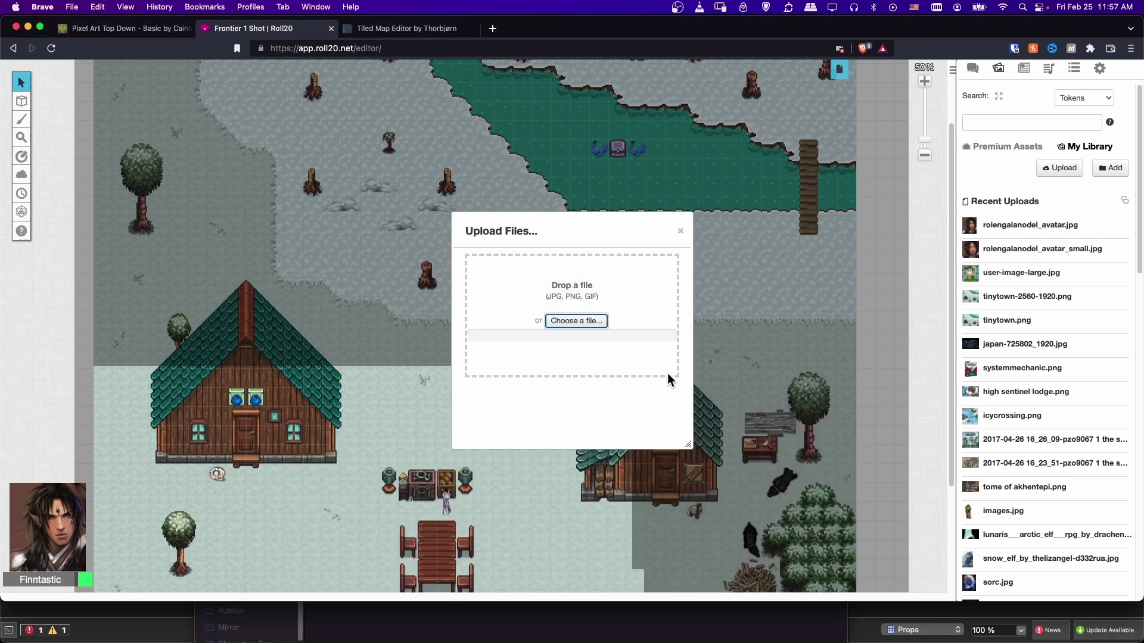
click(681, 231)
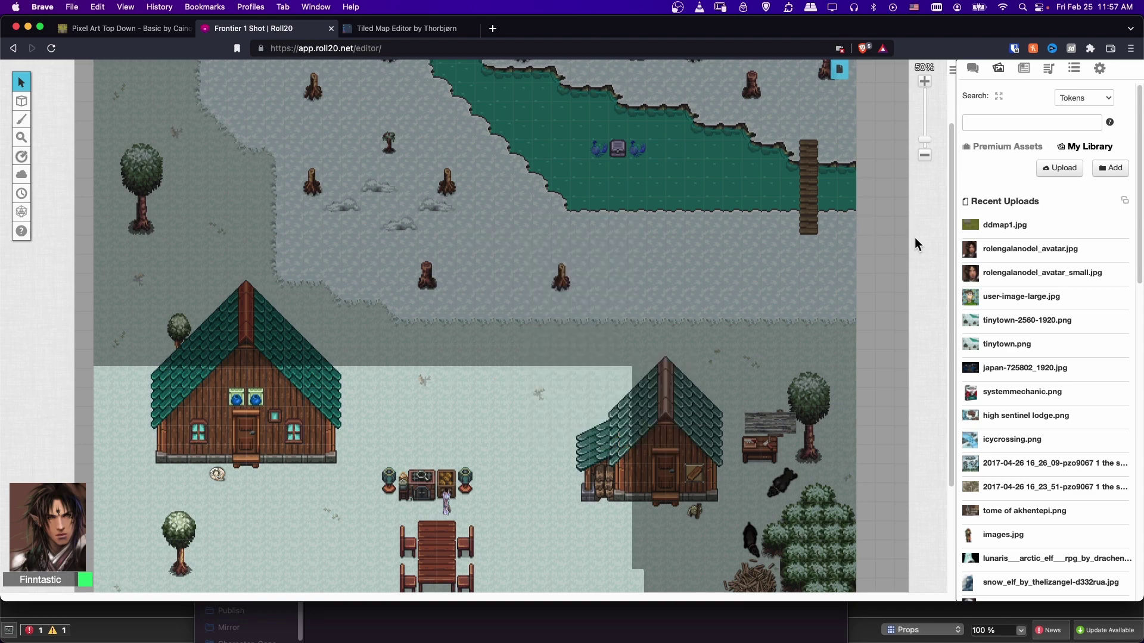
scroll(893, 250, down, 2)
ctrl+scroll(894, 250, down, 2)
mouse_move(983, 230)
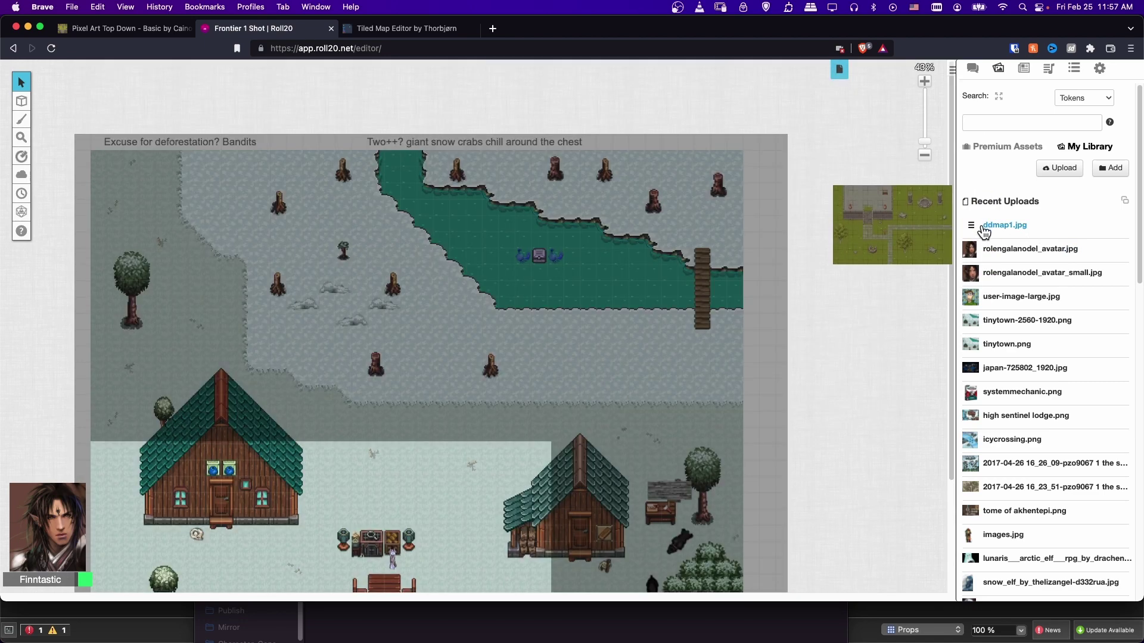
scroll(286, 231, down, 5)
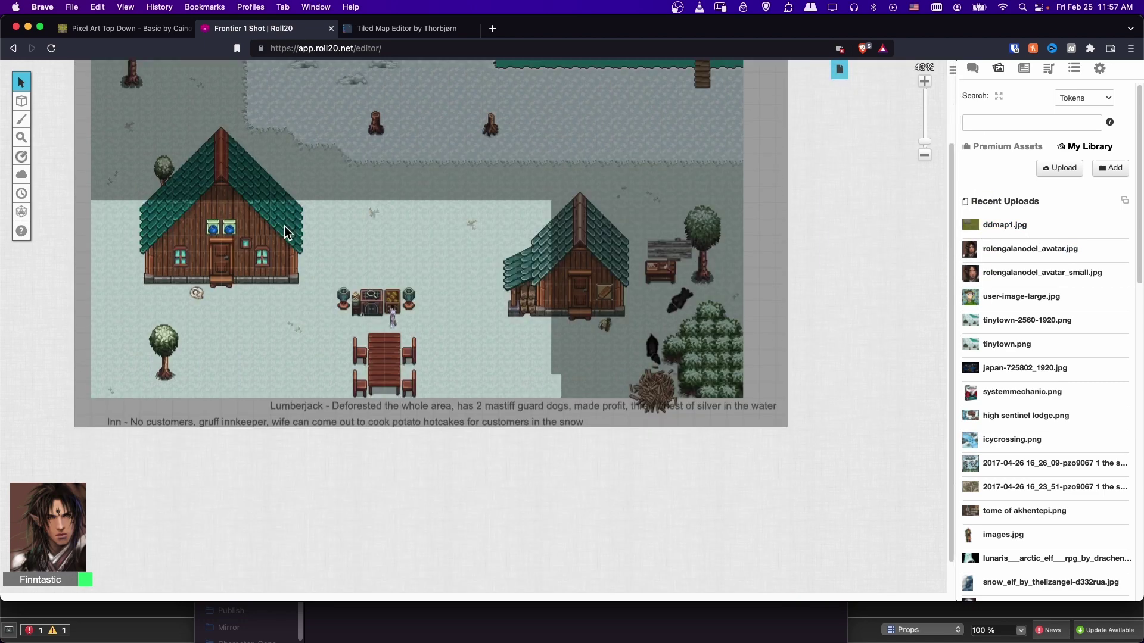
scroll(286, 231, up, 5)
Step: Create a new empty page in the game's page list
click(841, 74)
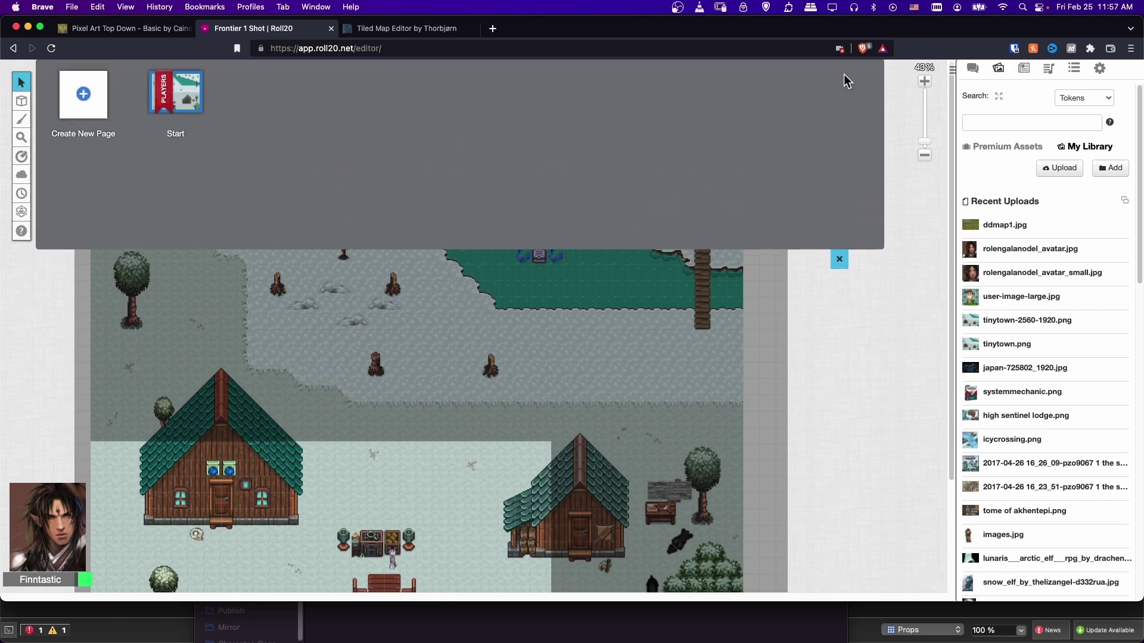
click(84, 98)
click(278, 100)
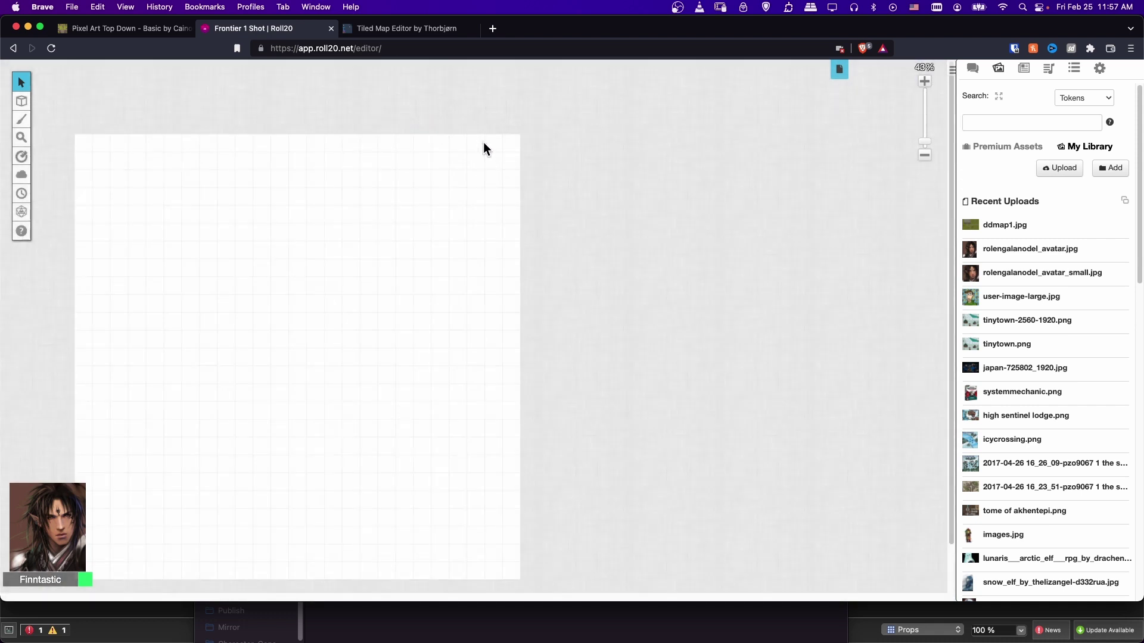
scroll(497, 272, down, 2)
Step: Rename the Untitled page to TiledMap1
click(840, 69)
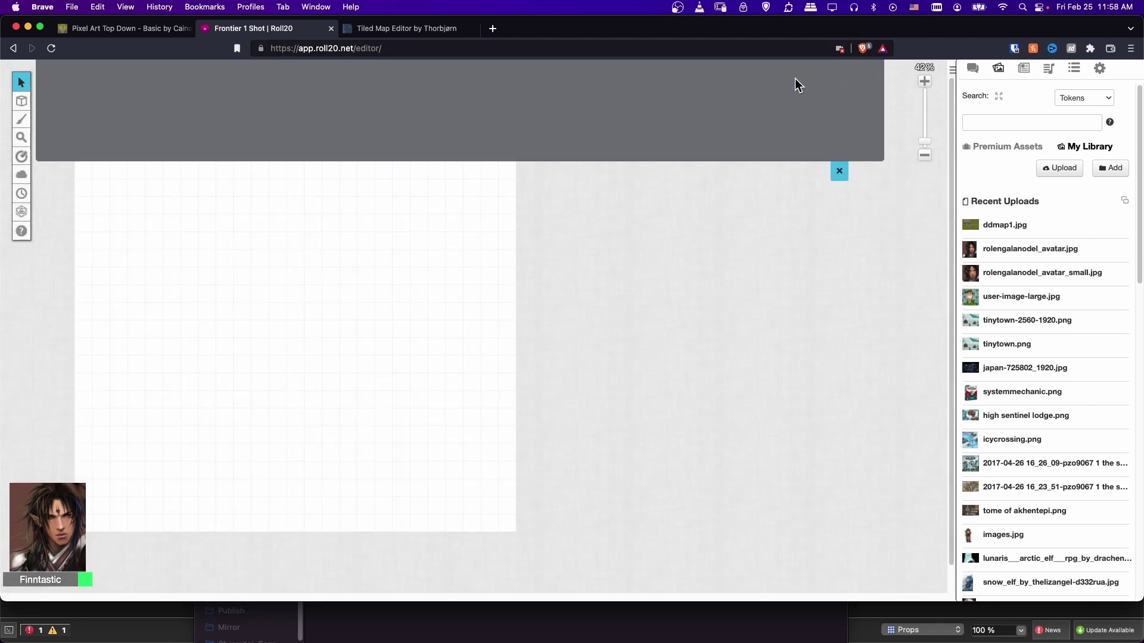
click(283, 134)
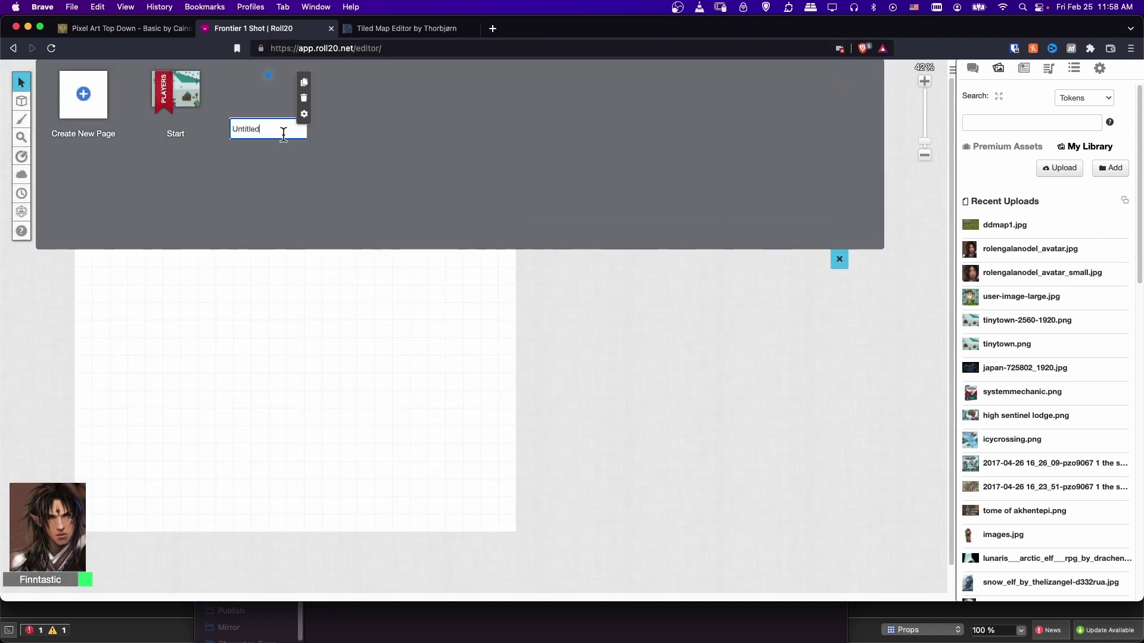
double_click(284, 134)
key(BackSpace)
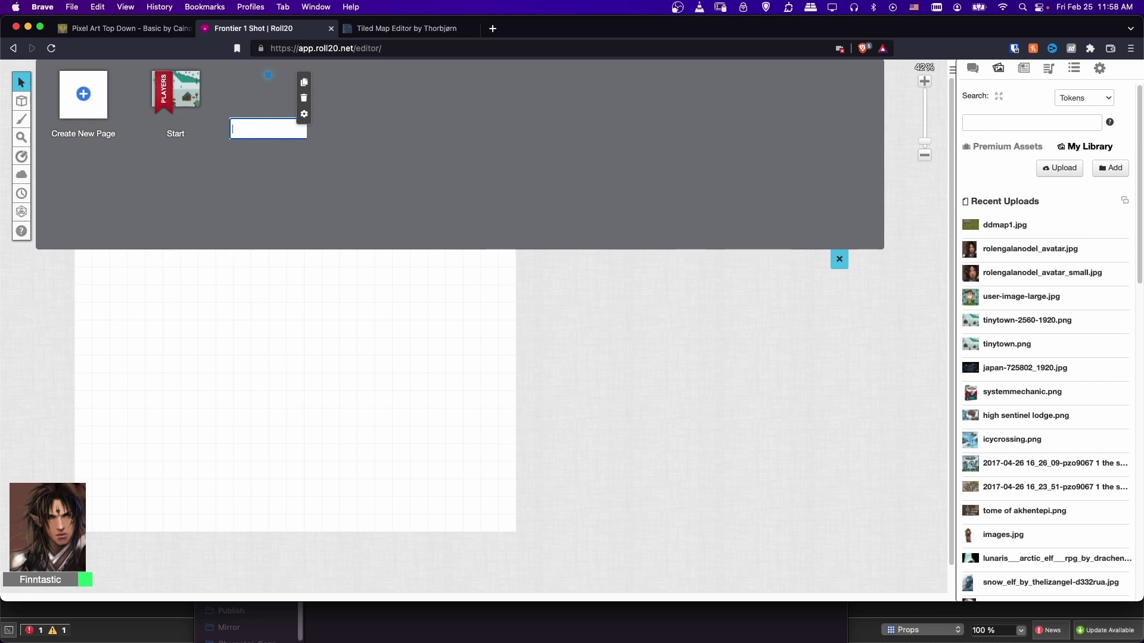
text(TiledMap1)
key(Return)
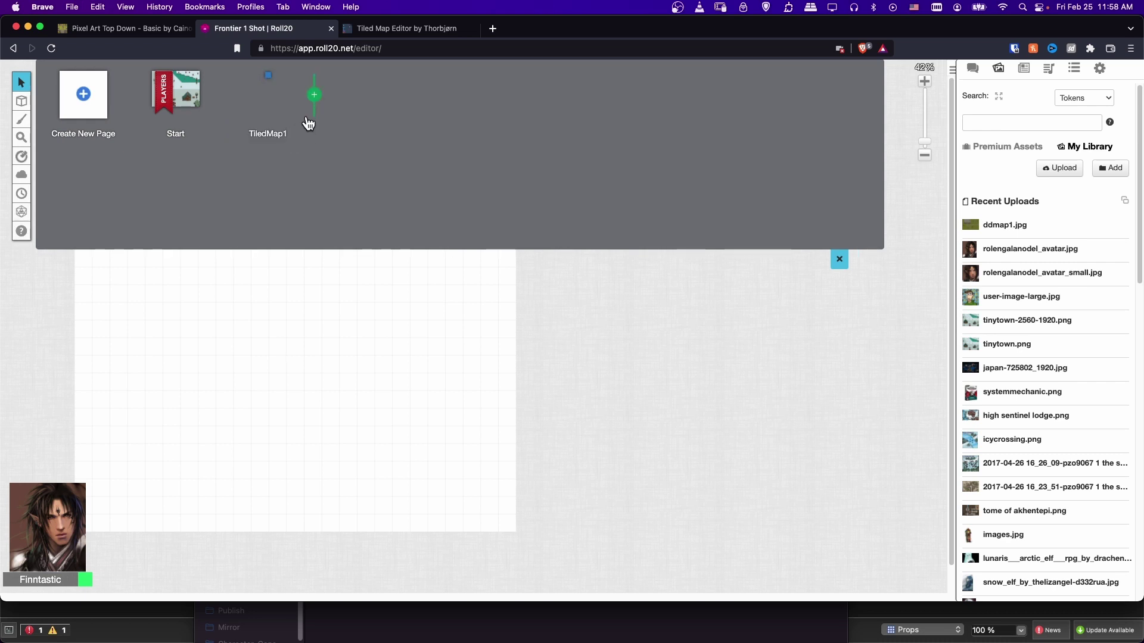
Step: Give TiledMap1 a 64 px grid cell width and 17-cell height, and save the settings
click(305, 116)
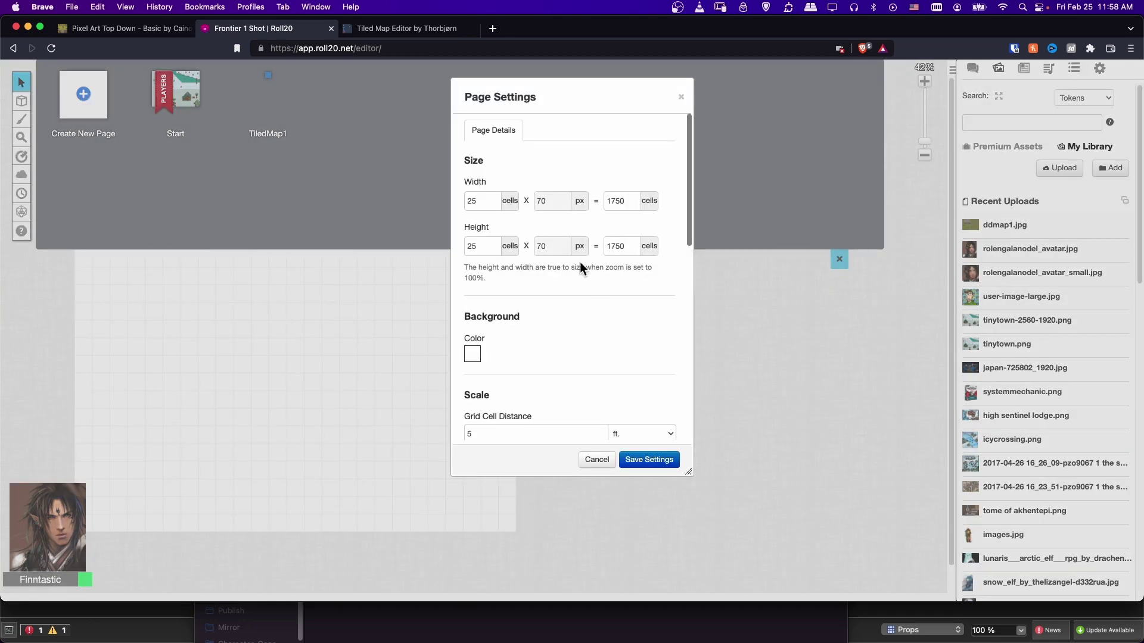
scroll(580, 267, down, 10)
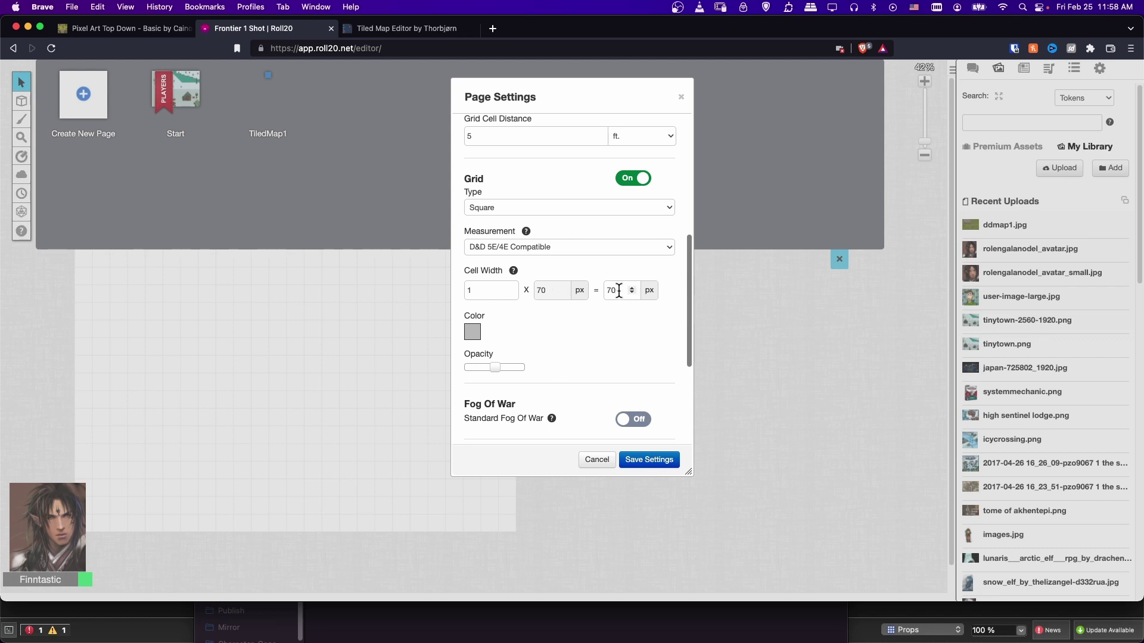
double_click(619, 291)
text(64)
click(616, 338)
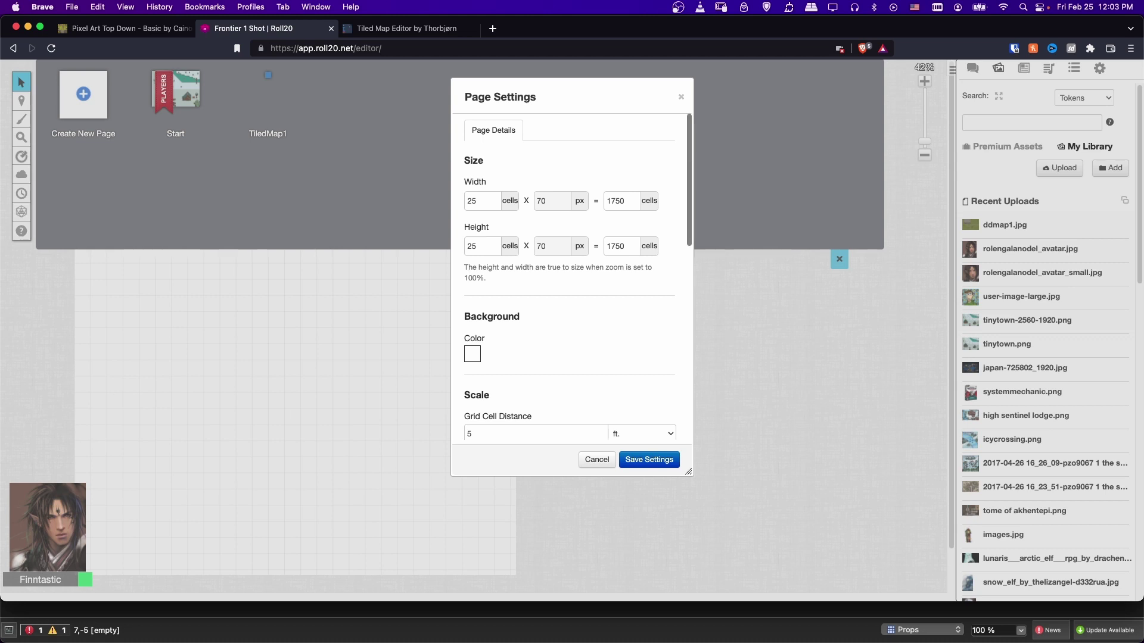
double_click(476, 246)
text(17)
click(576, 315)
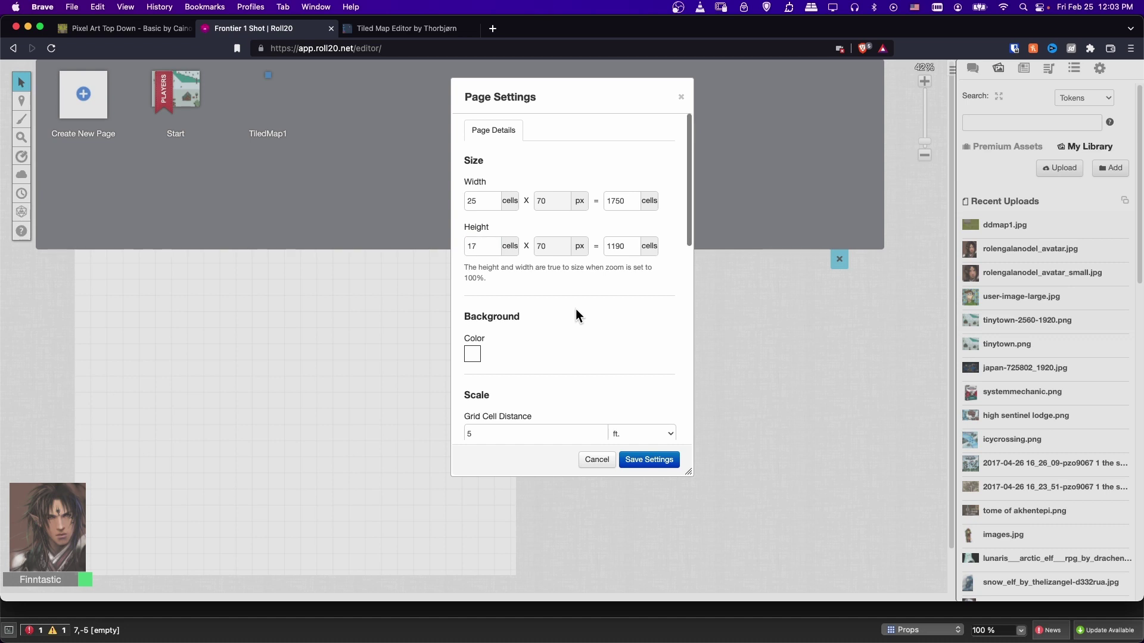
click(663, 462)
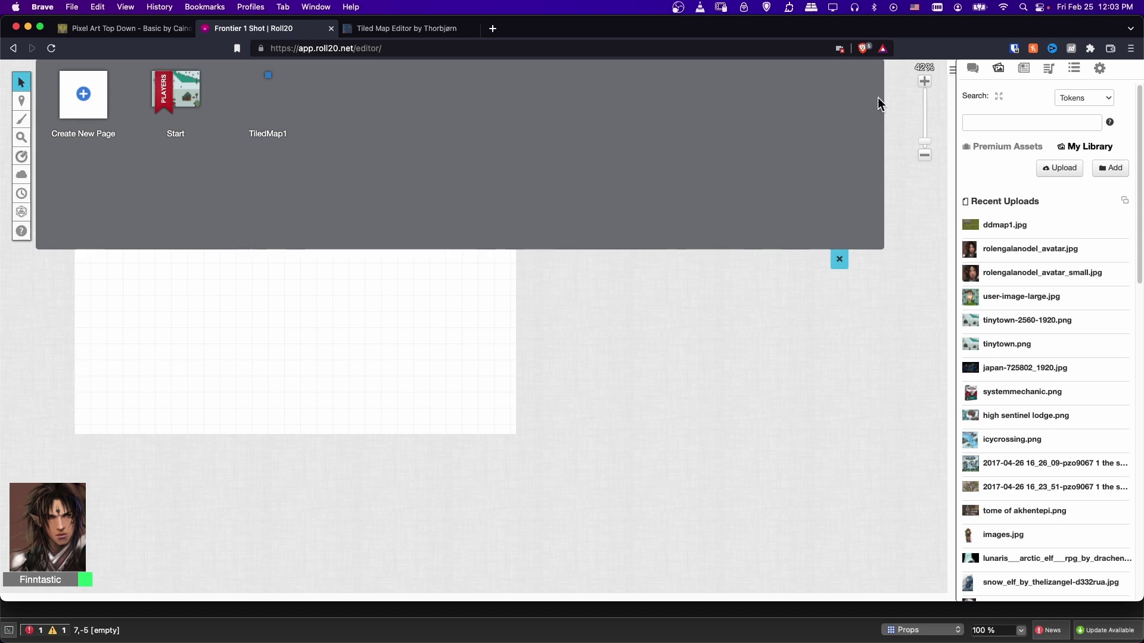
Step: Drag ddmap1.jpg onto the TiledMap1 map layer and shrink it slightly toward the top-left
click(839, 260)
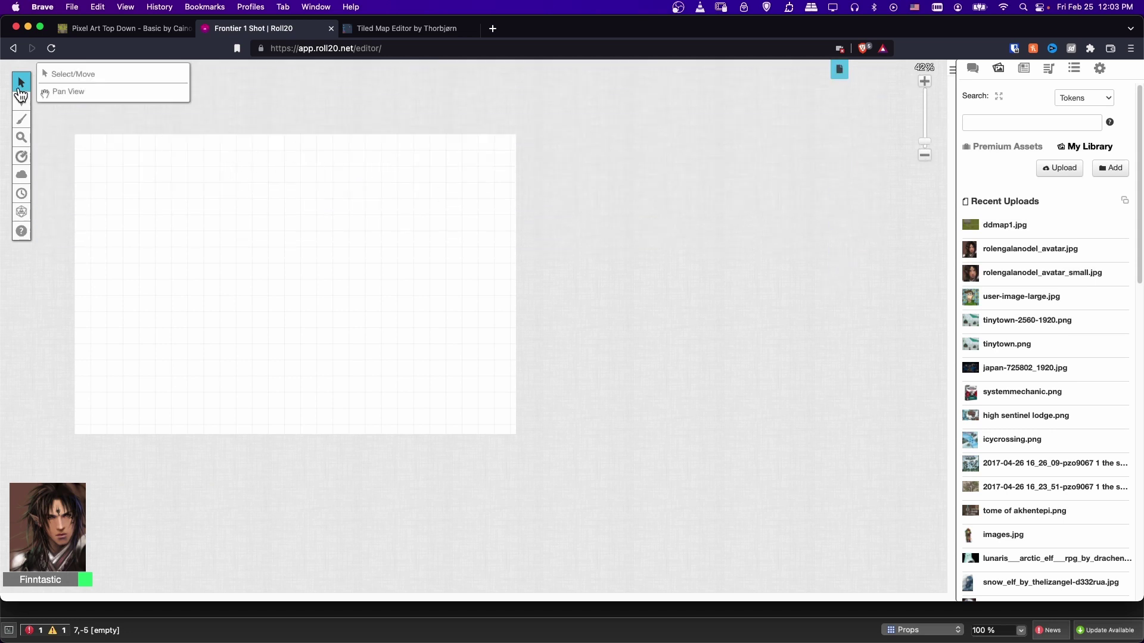
mouse_move(19, 103)
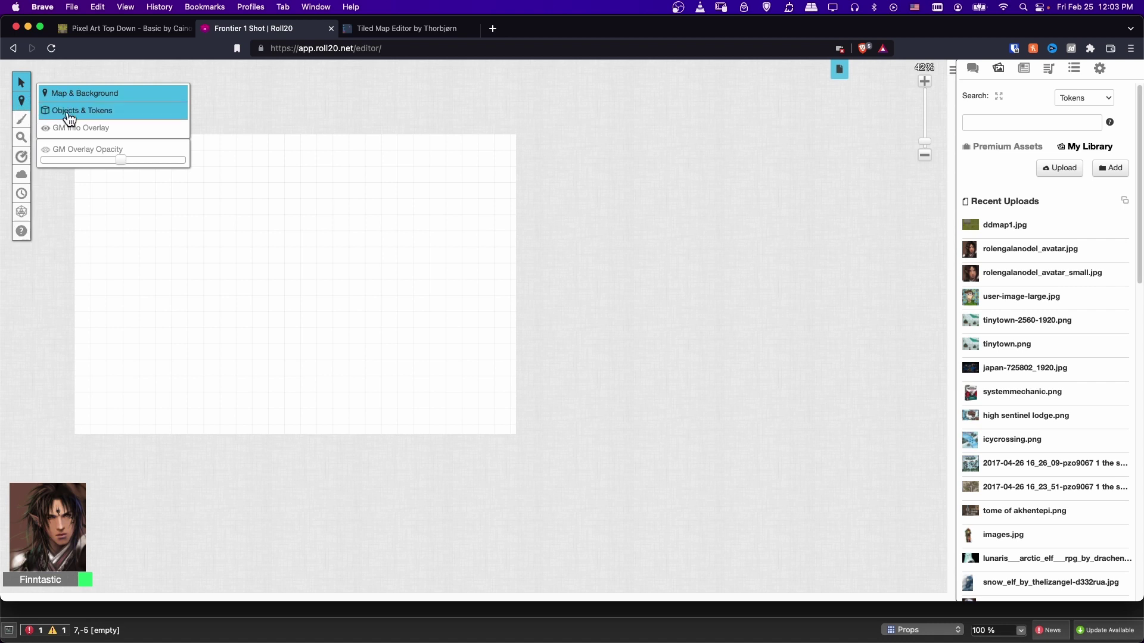
drag(989, 225, 499, 394)
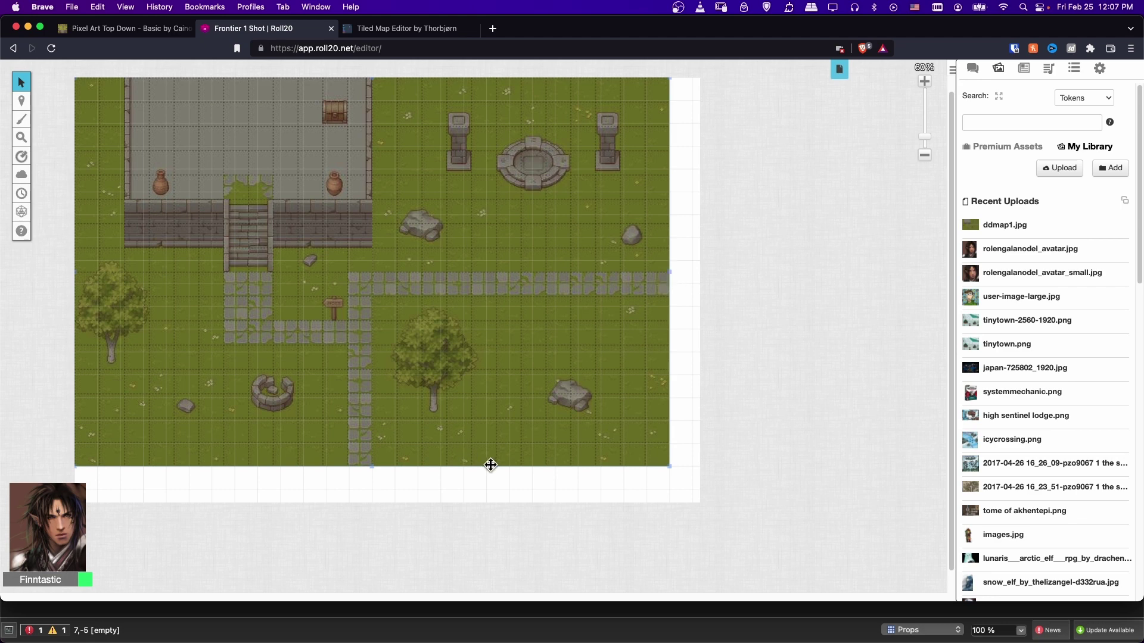
drag(672, 470, 624, 446)
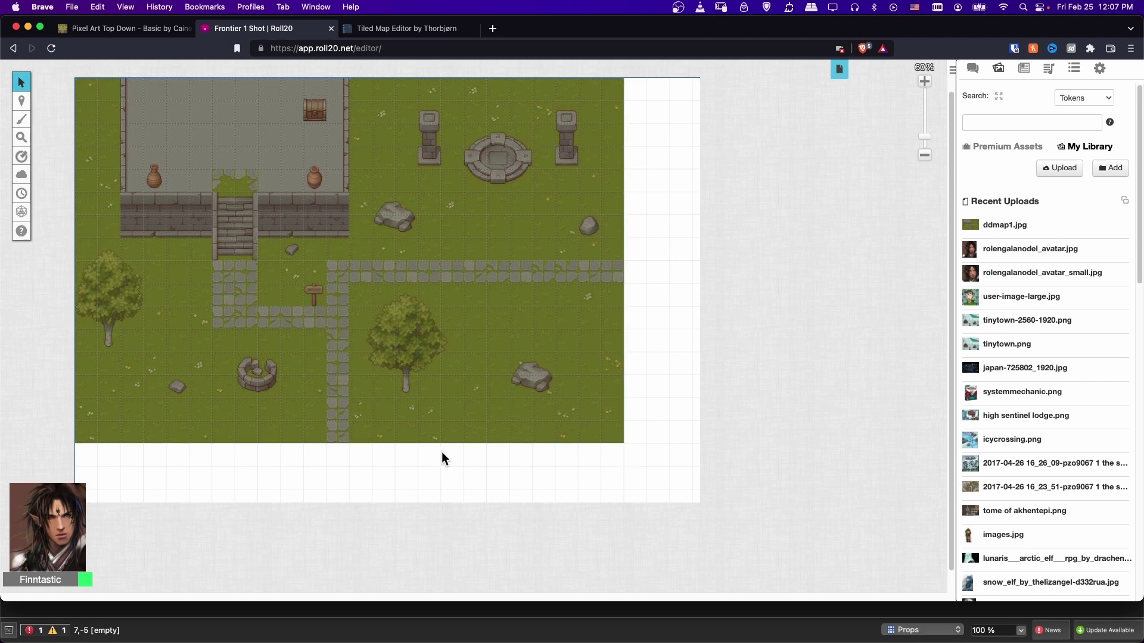
scroll(441, 451, up, 1)
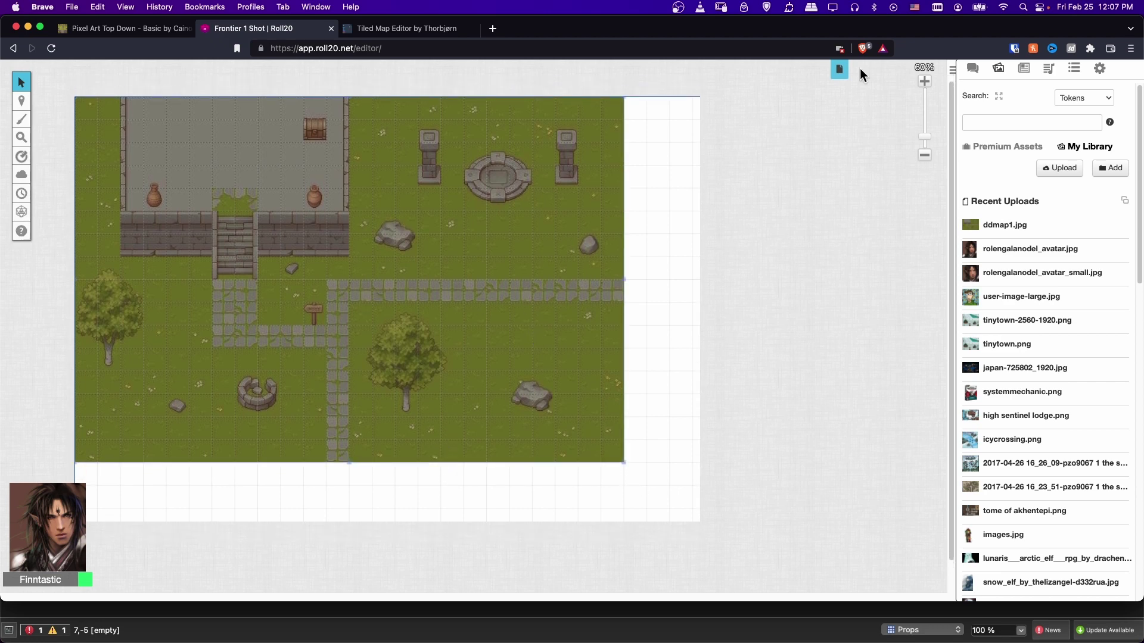
Step: Change the TiledMap1 page's grid cell pixel width in Page Settings and save it
click(839, 69)
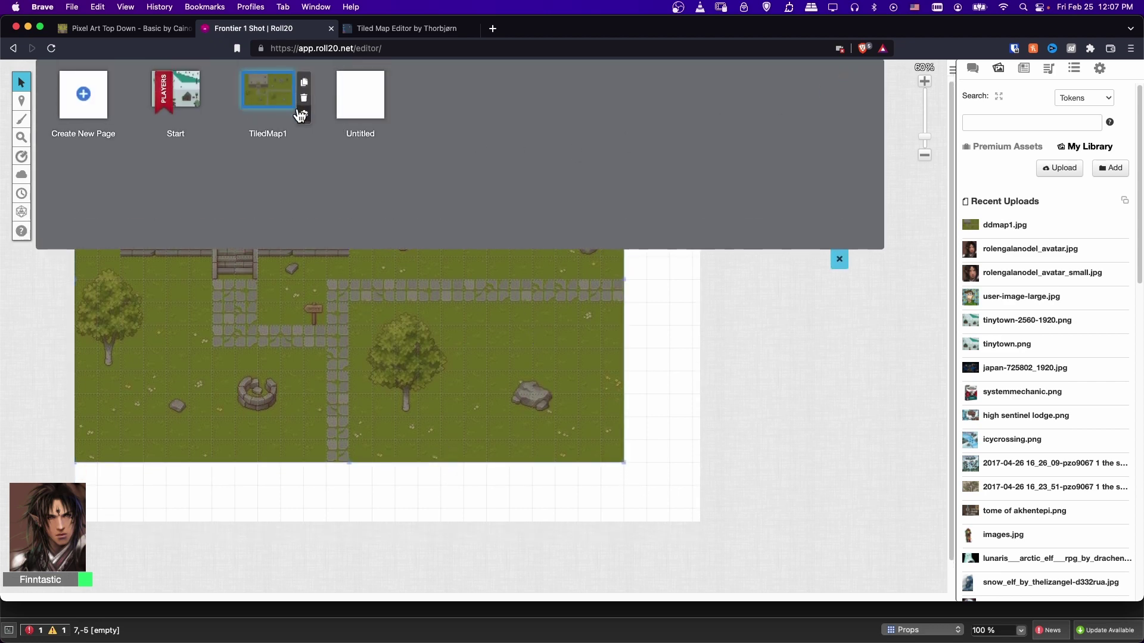
click(303, 118)
scroll(624, 332, down, 6)
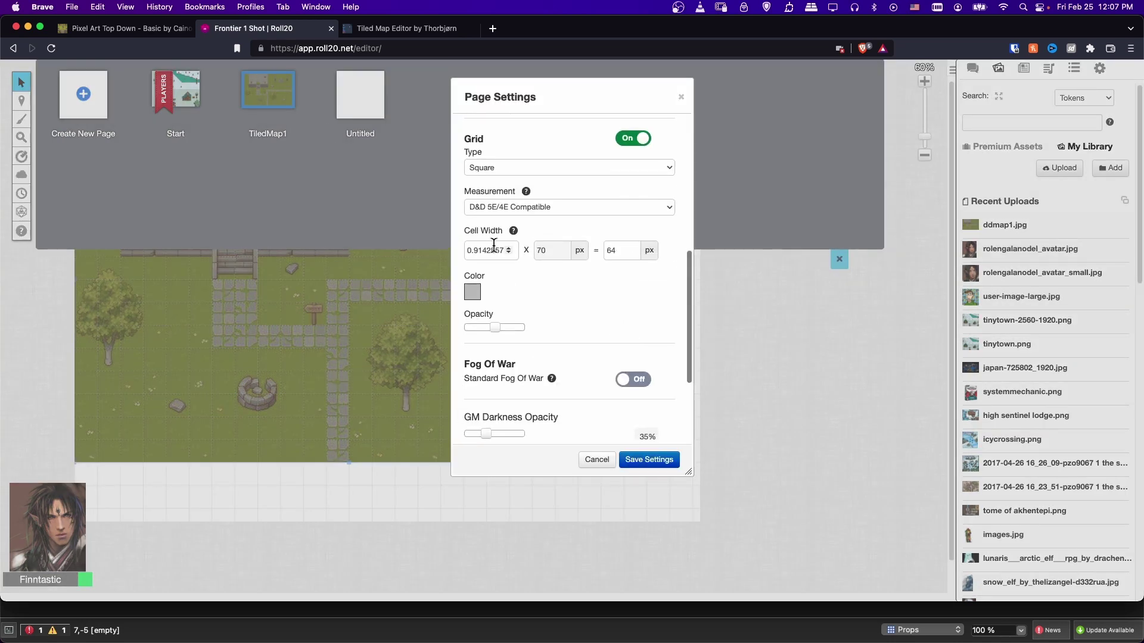
drag(619, 251, 609, 252)
click(653, 462)
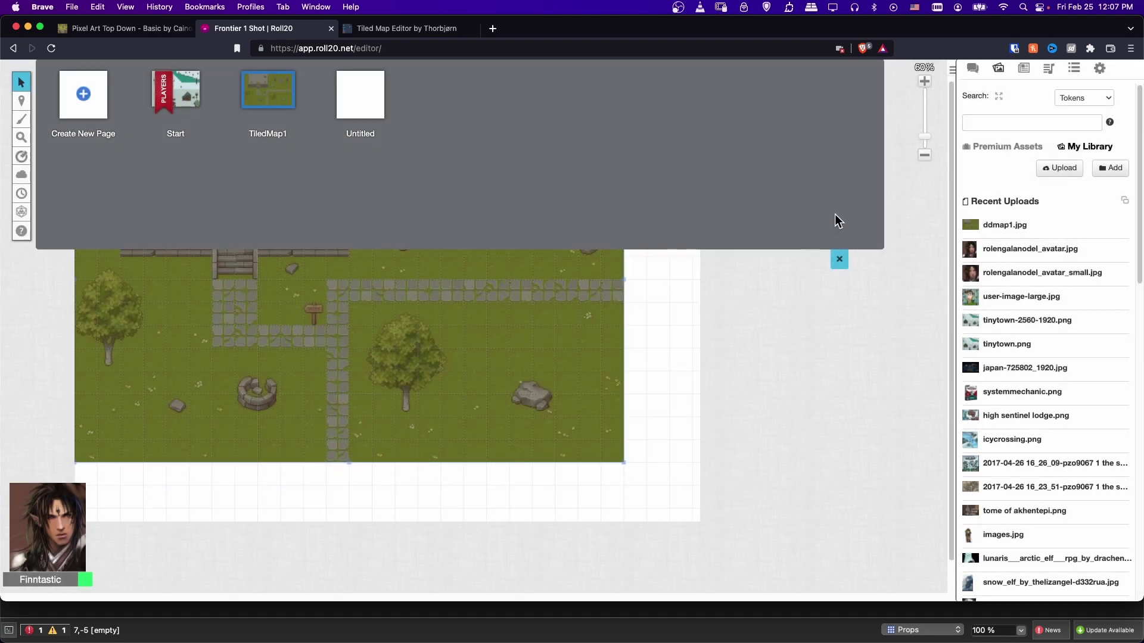
click(841, 260)
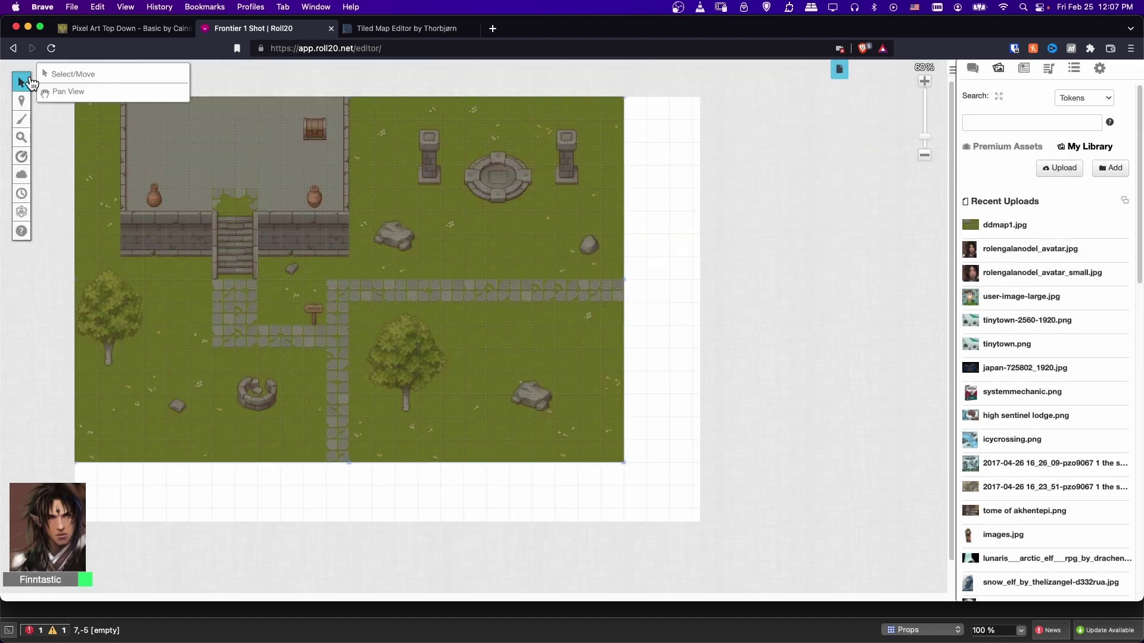
Step: On the Objects & Tokens layer, open the free 03 - Orcs Trolls Orges token set
mouse_move(22, 101)
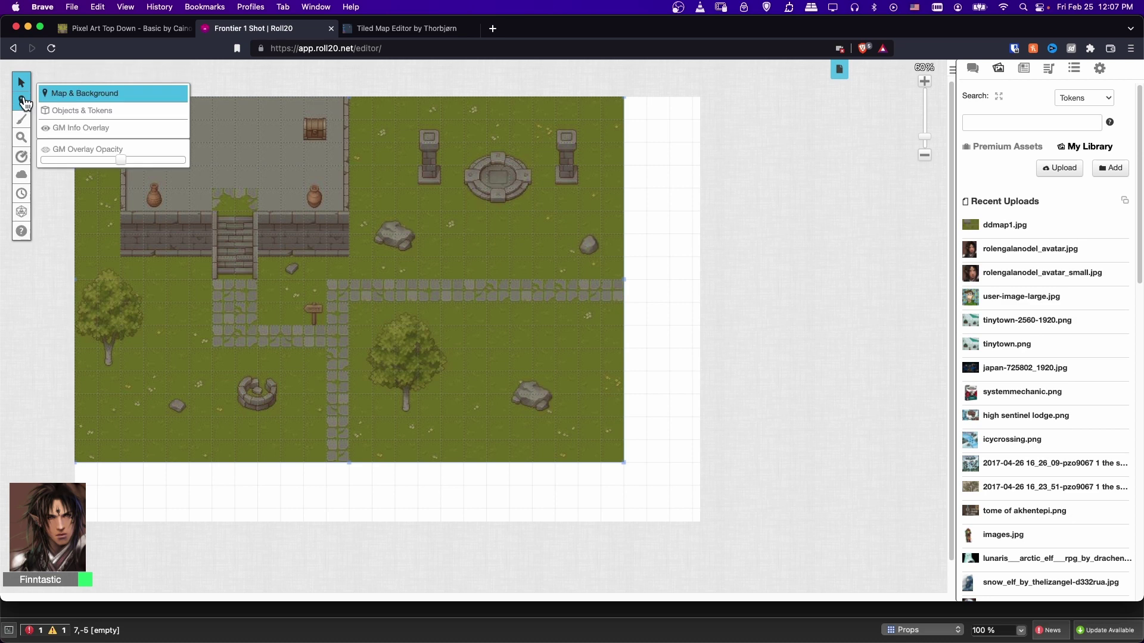
click(72, 112)
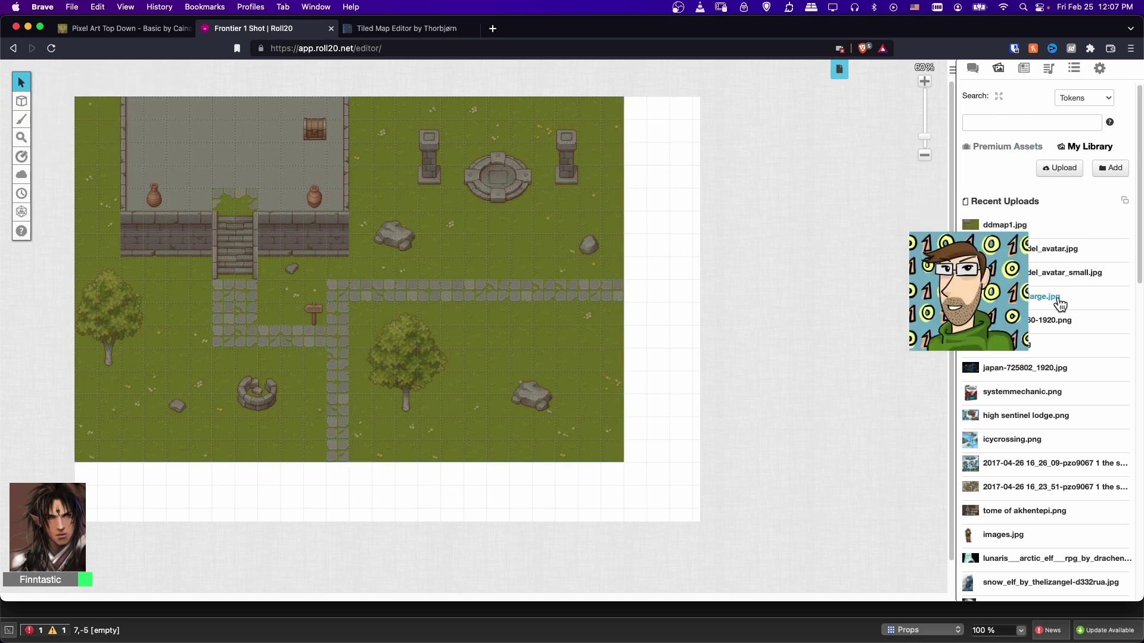
click(1016, 123)
text(orc)
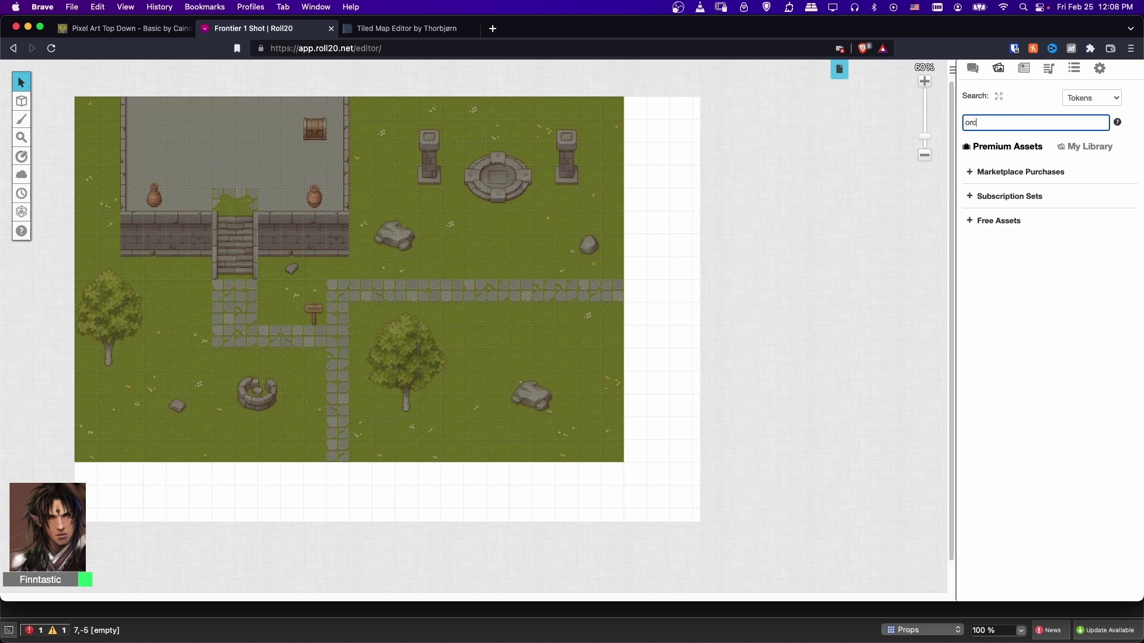
click(1000, 153)
click(971, 221)
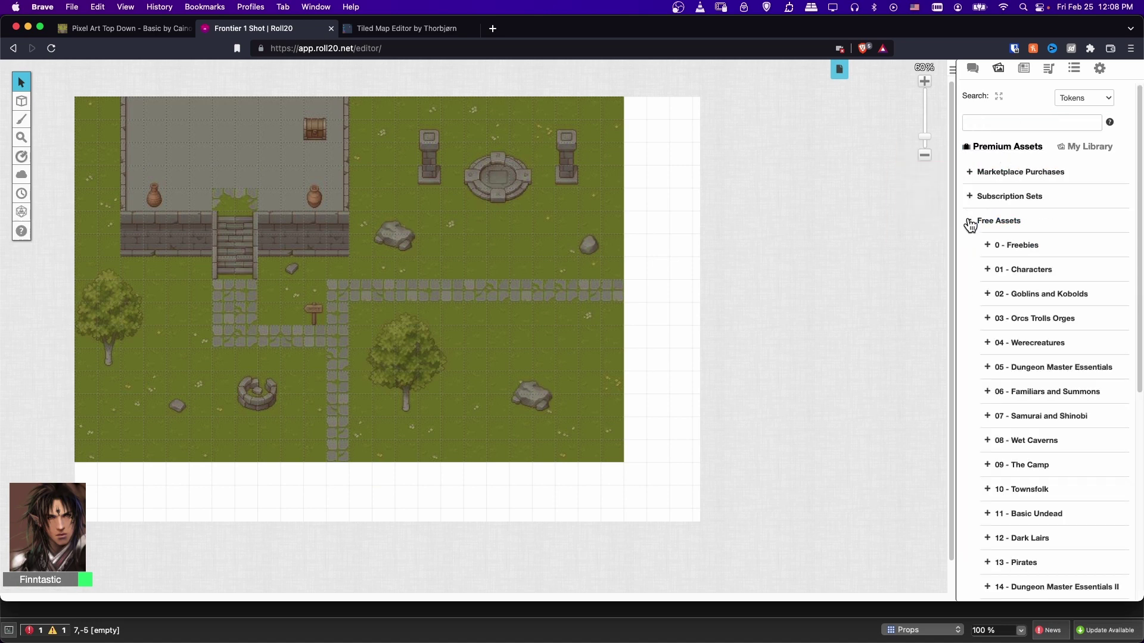
scroll(995, 315, down, 1)
scroll(996, 268, down, 2)
scroll(993, 248, up, 3)
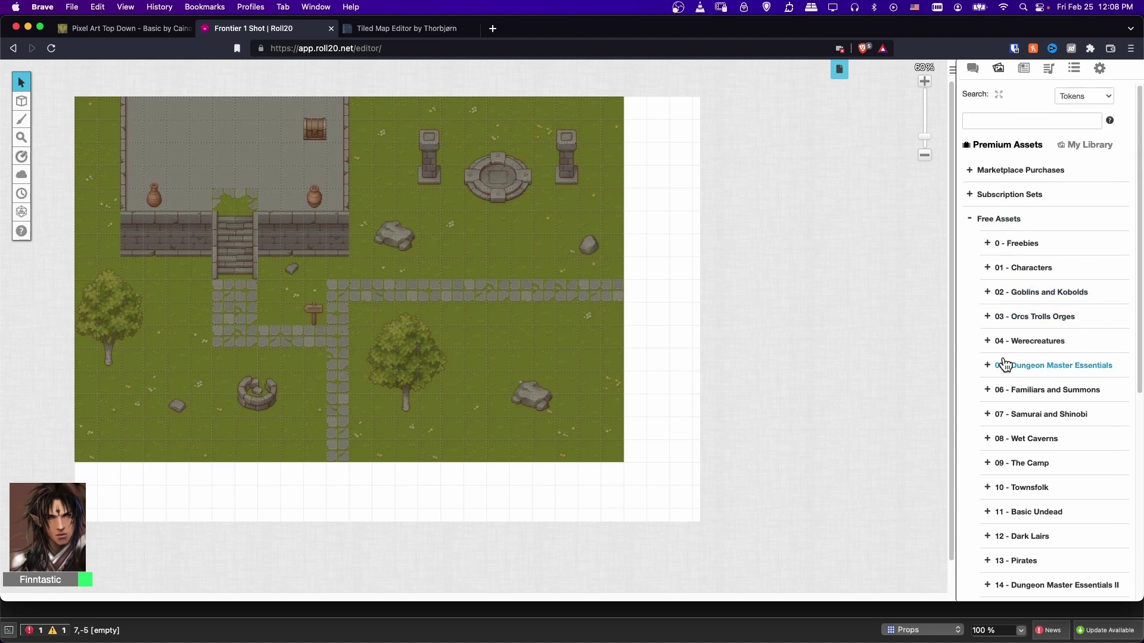
click(984, 317)
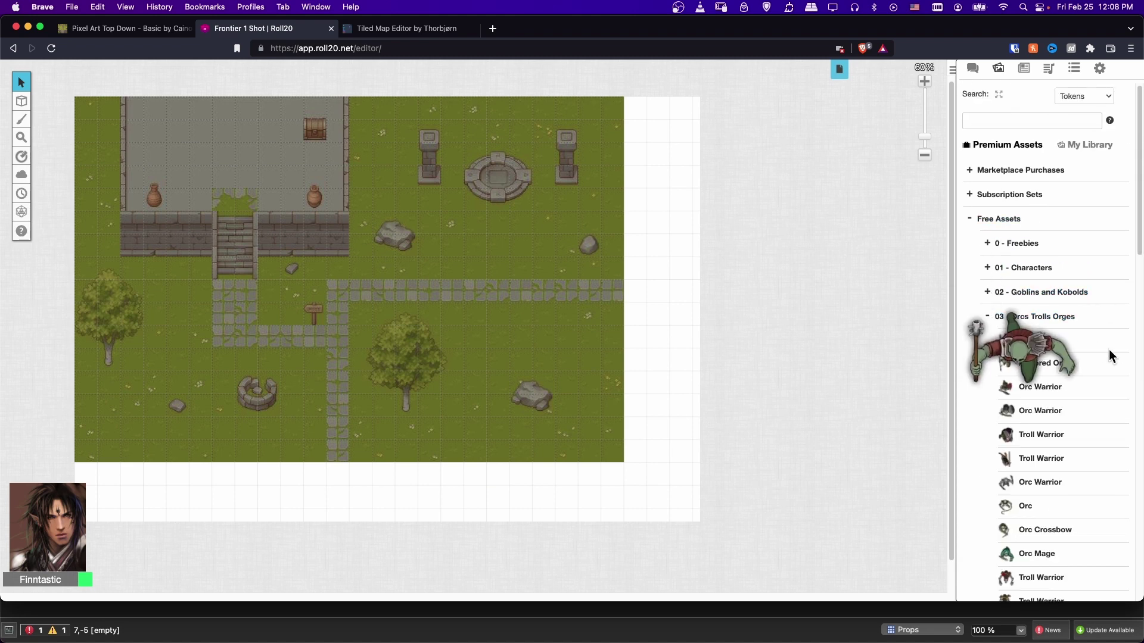
Step: Place an Orc token in the stone courtyard and an Orc Warrior token on the grass
drag(1022, 339, 176, 156)
drag(1040, 387, 453, 223)
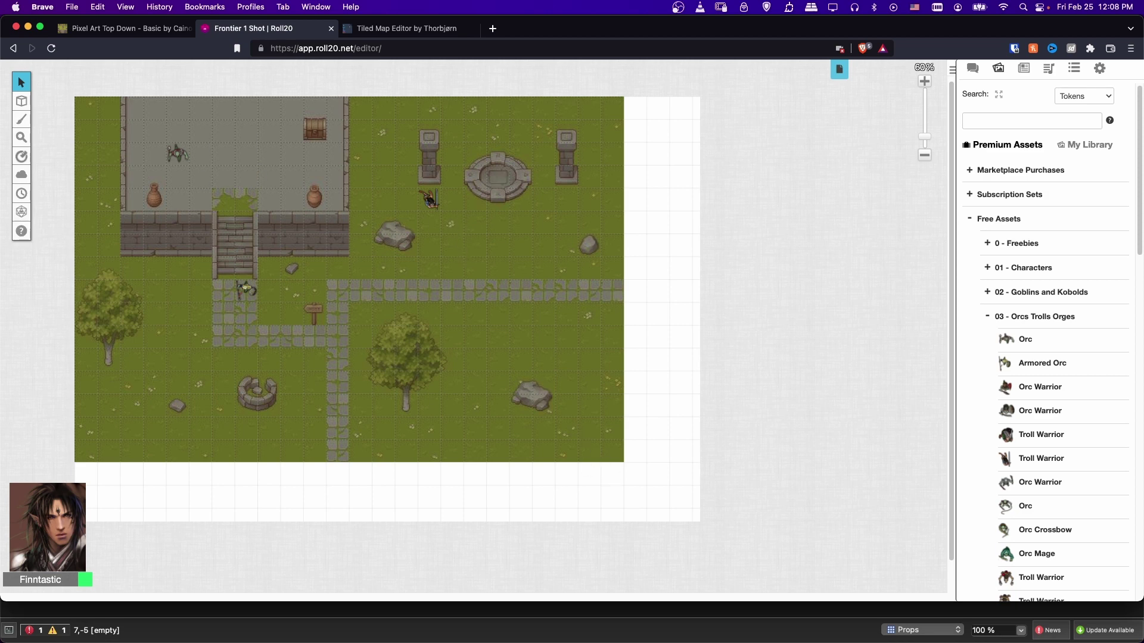
click(75, 167)
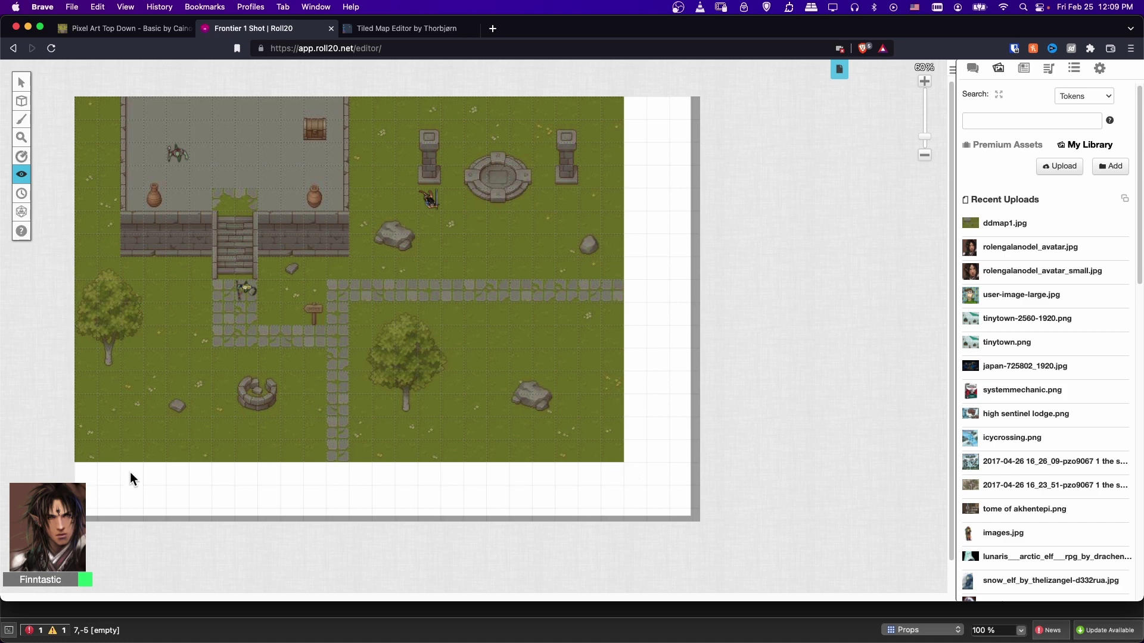
Step: Hide the blank strip below the map and the unused page border under fog, zooming out twice
mouse_move(17, 180)
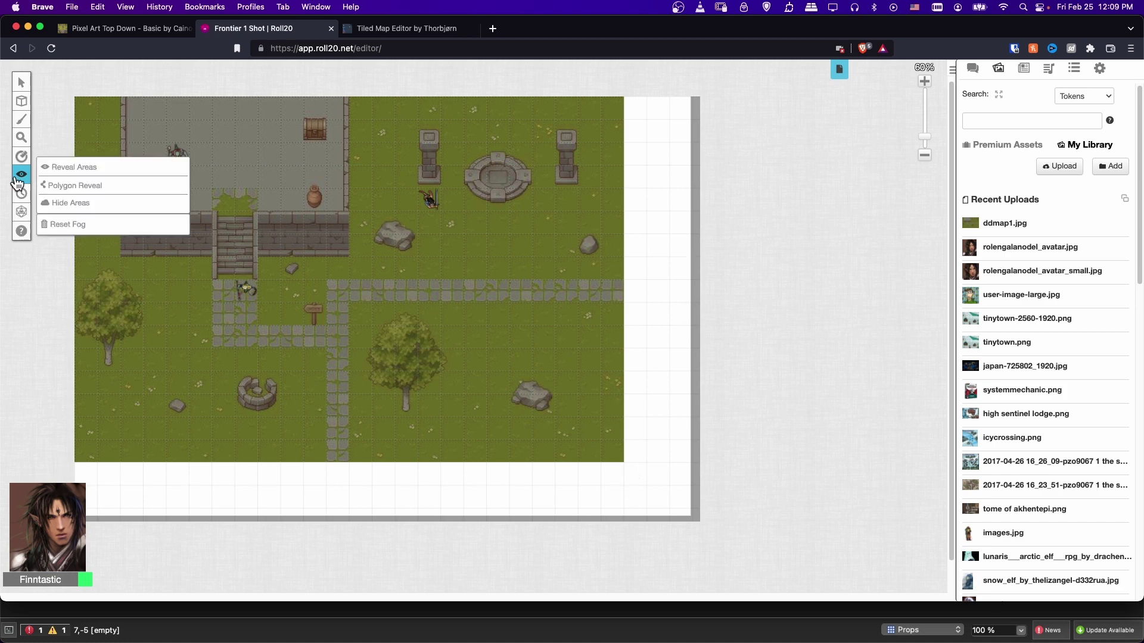
click(66, 204)
drag(648, 461, 93, 517)
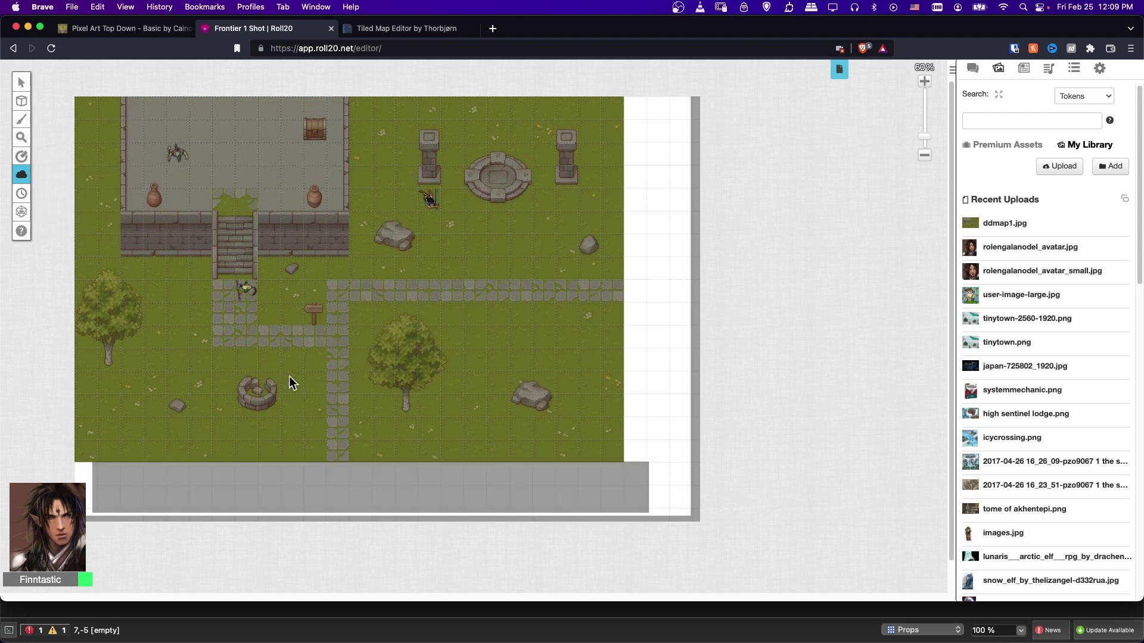
click(924, 156)
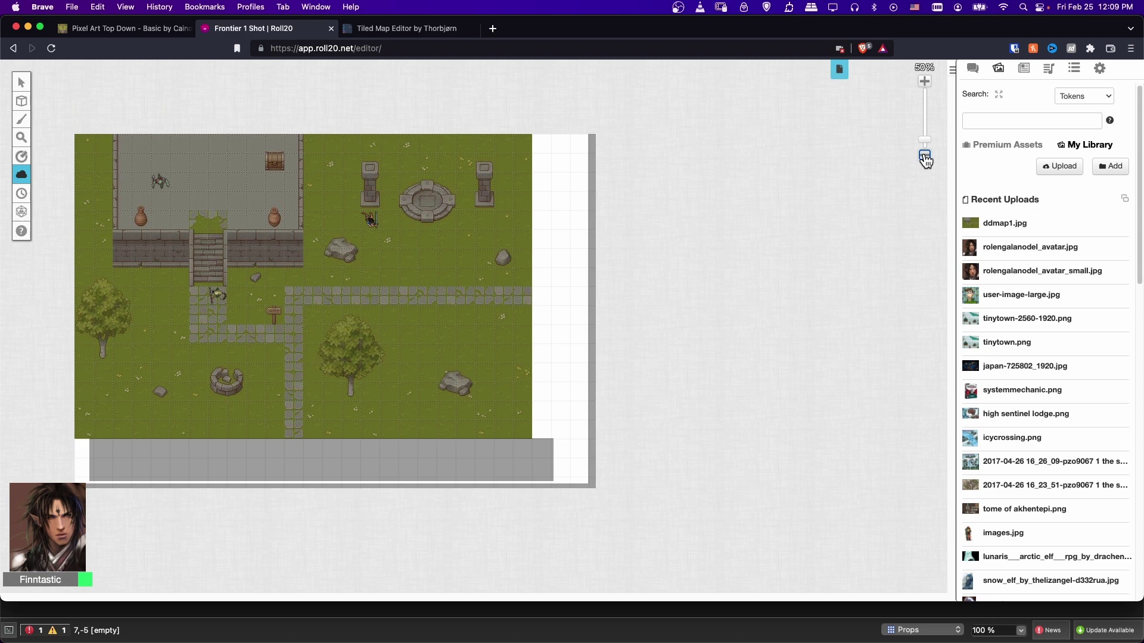
click(924, 156)
drag(87, 378, 439, 134)
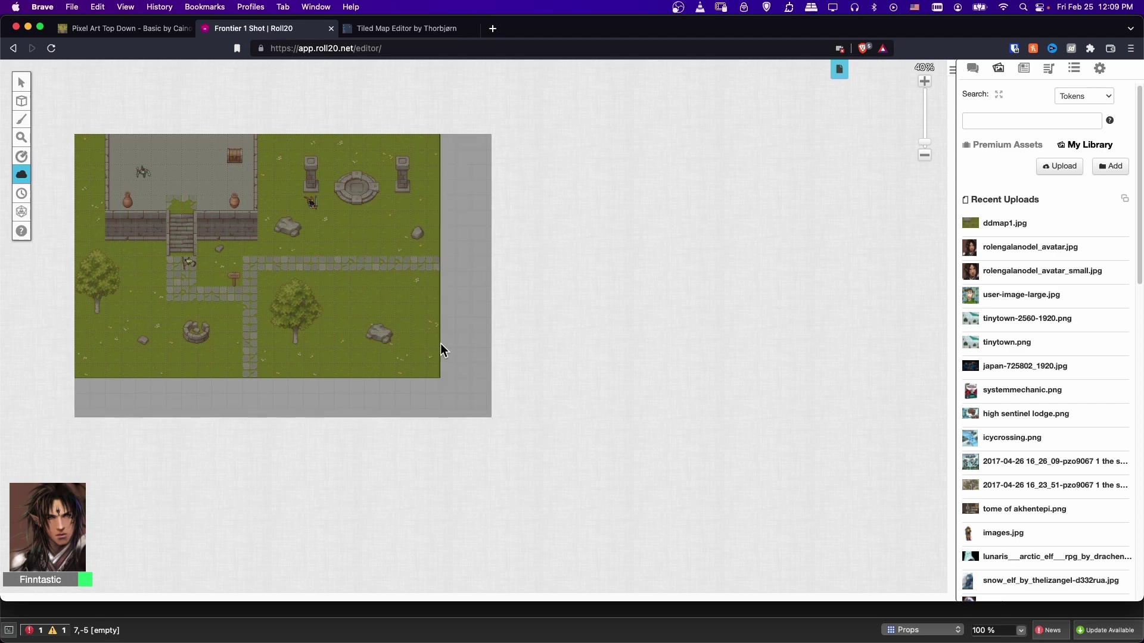